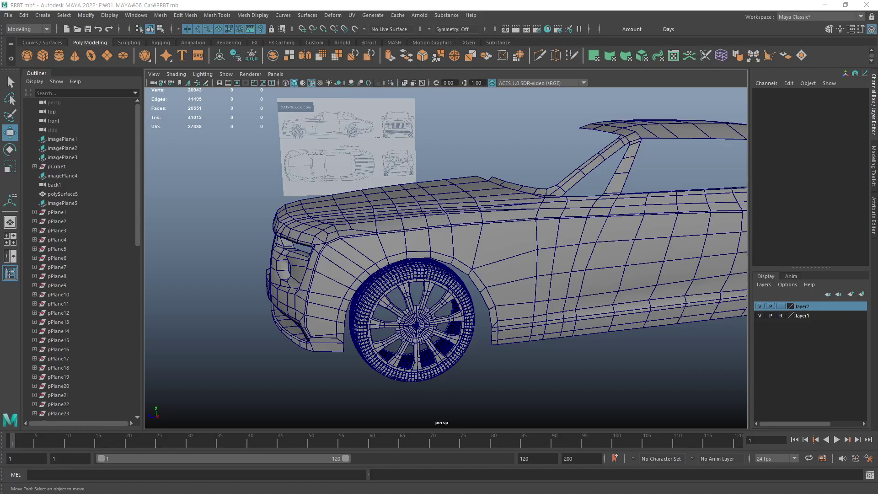
Select only the spoke-window piece pDisc1 and frame it in the view.
click(412, 313)
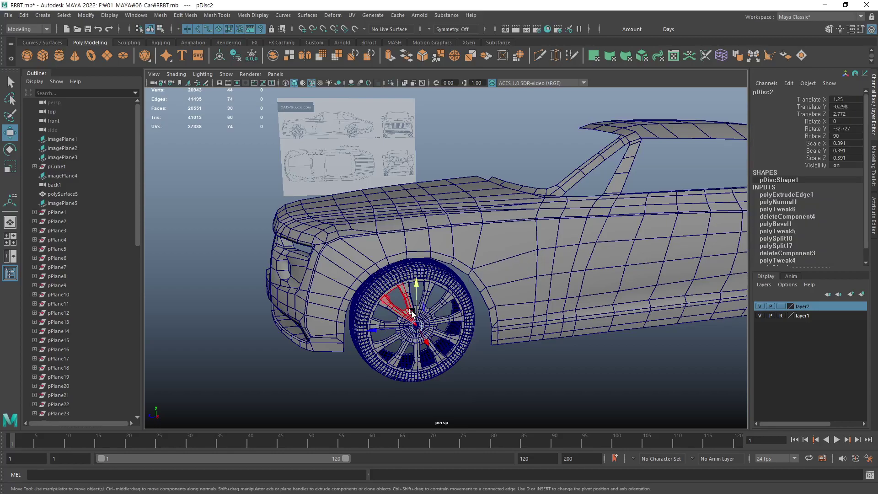
shift+click(435, 307)
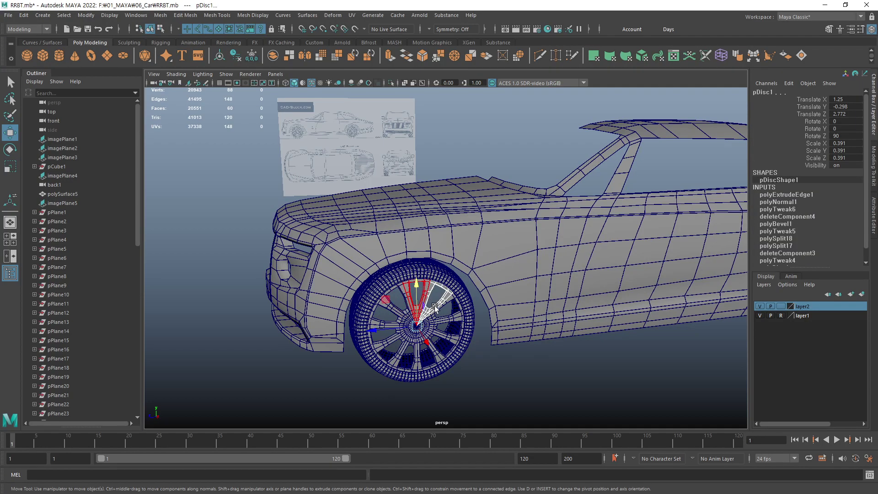
key(q)
ctrl+click(432, 302)
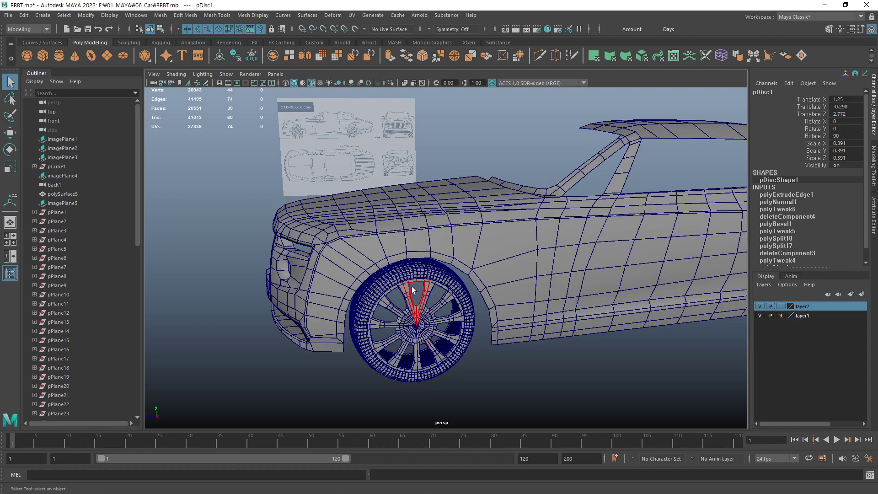
key(f)
Zoom in and orbit closely around the spoke window to inspect its opening.
scroll(478, 263, down, 3)
click(477, 264)
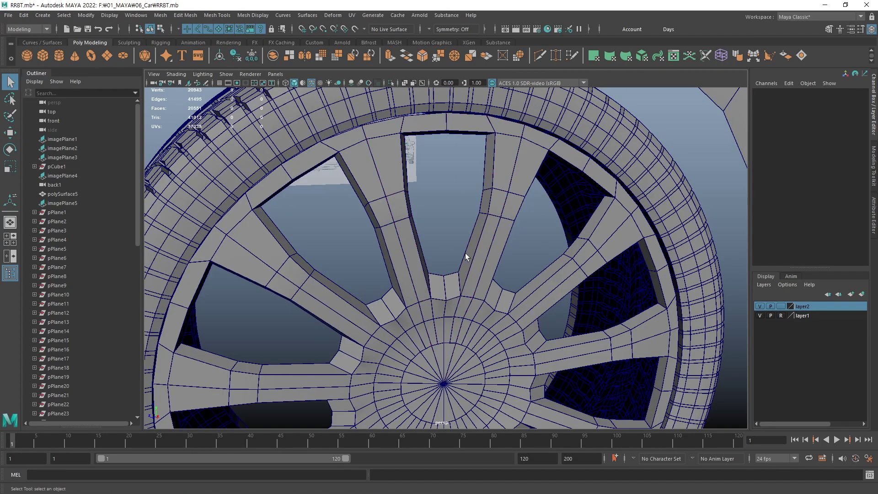
click(471, 268)
alt+middle_drag(470, 268, 443, 292)
alt+right_drag(443, 296, 494, 288)
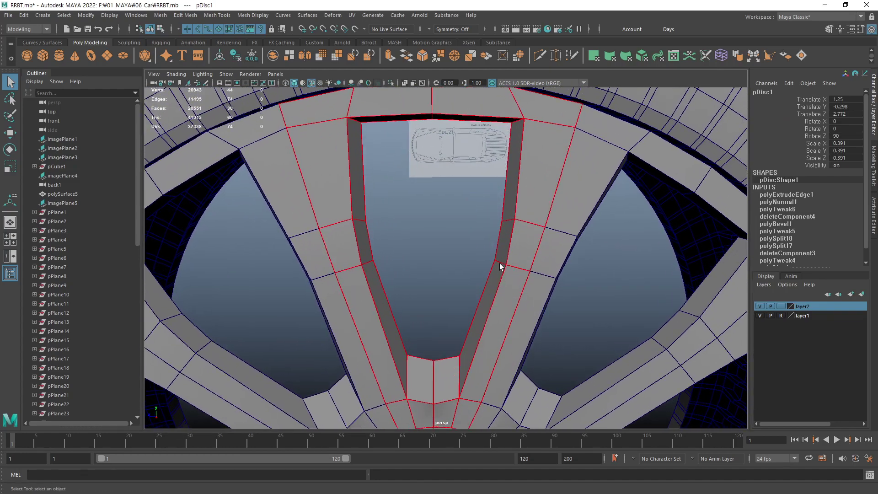
alt+drag(512, 267, 482, 285)
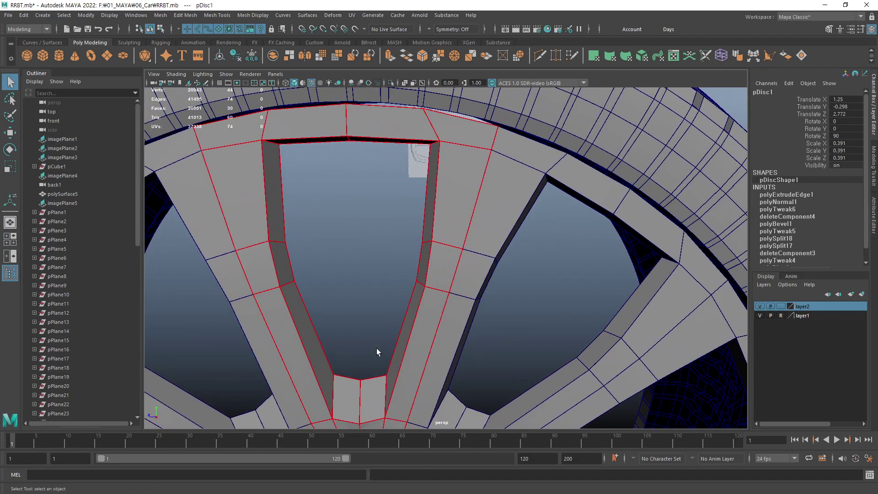
mouse_move(350, 359)
alt+mouse_down()
mouse_move(436, 278)
mouse_move(382, 275)
alt+mouse_up()
mouse_move(437, 319)
alt+mouse_down()
mouse_move(445, 304)
mouse_move(441, 274)
mouse_move(423, 284)
mouse_move(435, 268)
mouse_move(444, 298)
mouse_move(416, 271)
mouse_move(486, 302)
mouse_move(418, 289)
alt+mouse_up()
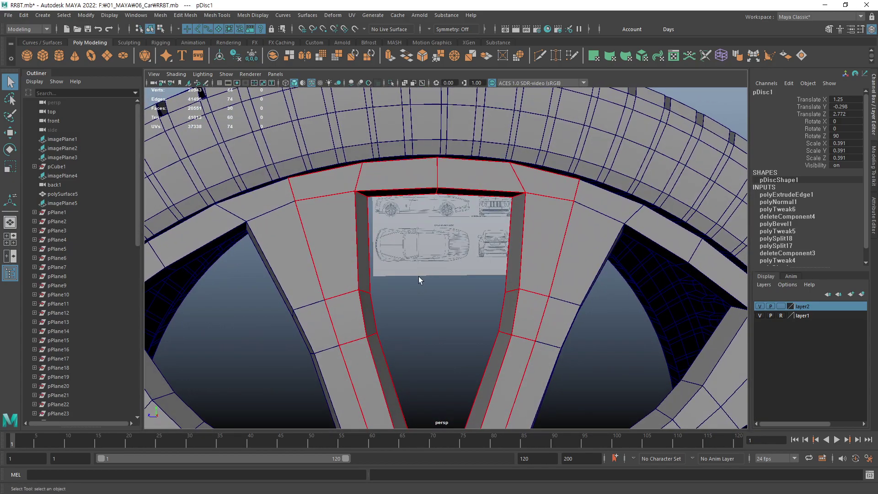
Compare the spoke window against the side blueprint using the four-view layout.
key(space)
key(space)
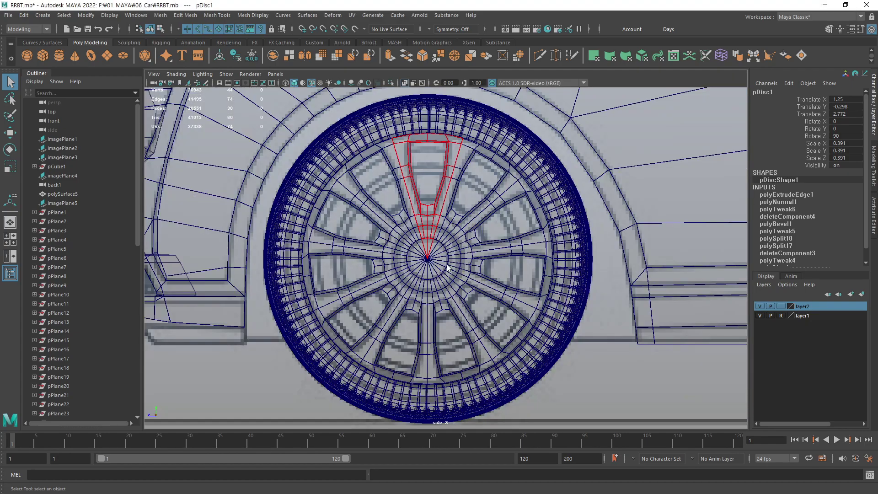
scroll(583, 300, up, 2)
scroll(353, 303, up, 2)
scroll(512, 283, up, 3)
scroll(511, 279, up, 2)
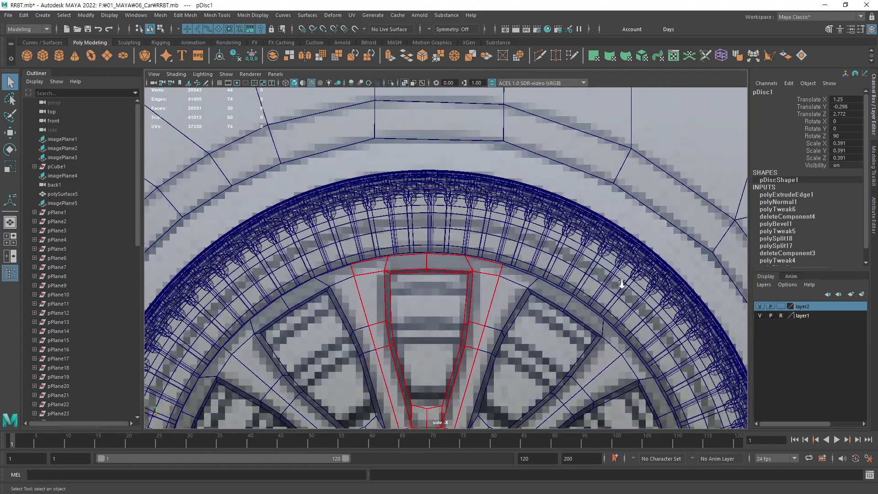
scroll(458, 270, up, 2)
scroll(405, 263, up, 1)
scroll(461, 282, down, 2)
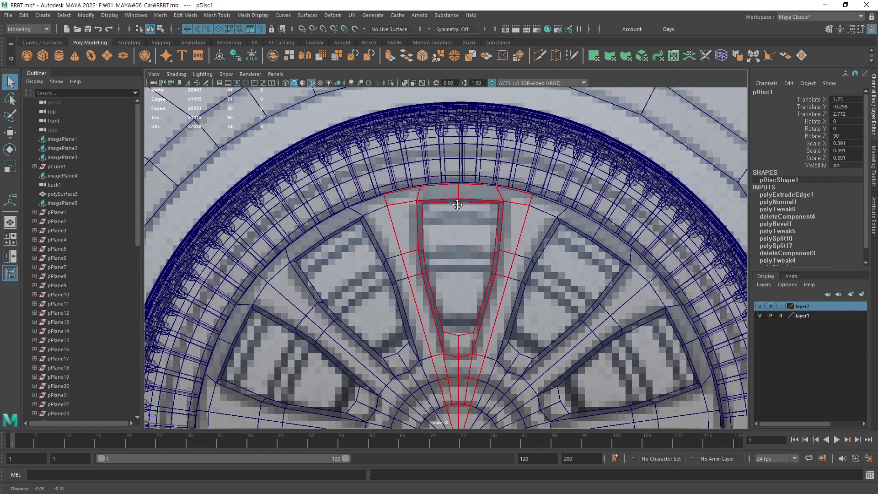
scroll(454, 196, down, 2)
key(space)
key(space)
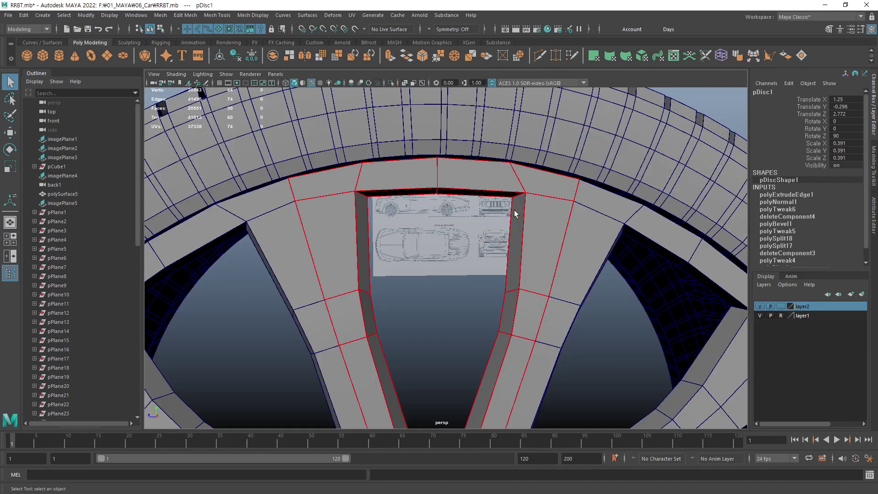
scroll(515, 210, up, 2)
scroll(458, 257, up, 2)
scroll(485, 265, up, 3)
scroll(485, 264, down, 3)
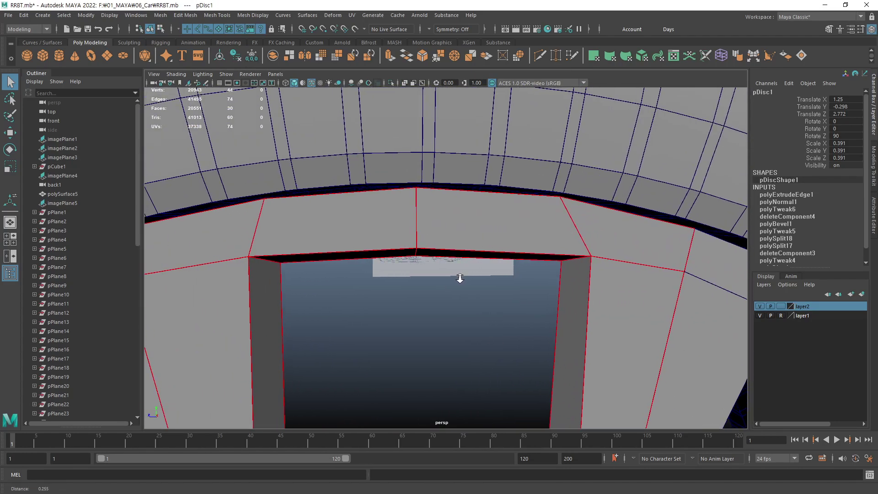
scroll(461, 274, down, 2)
scroll(432, 225, up, 2)
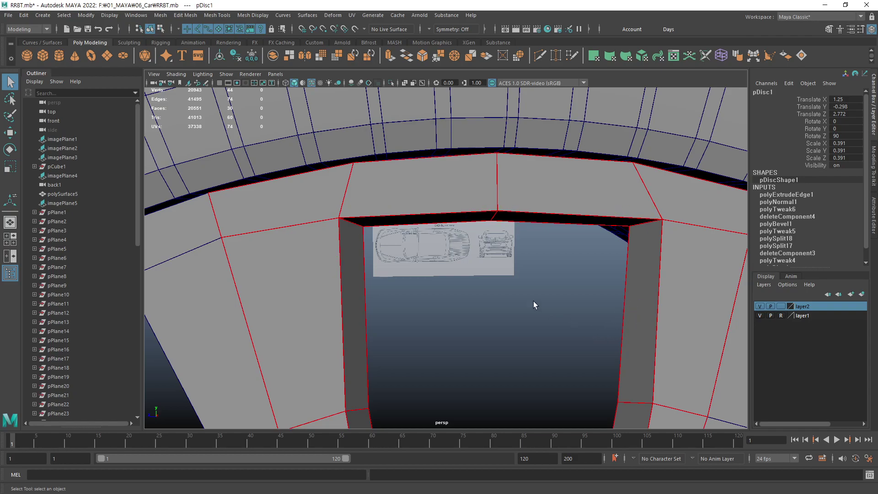
Select the window's diagonal upper corner edge e[55] in edge mode.
mouse_move(437, 210)
alt+mouse_down()
mouse_move(470, 204)
mouse_move(462, 196)
mouse_move(427, 238)
alt+mouse_up()
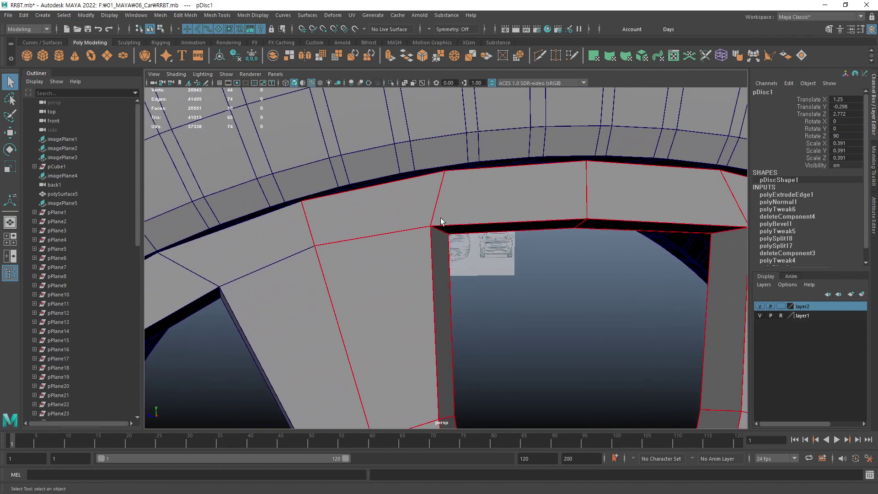
mouse_move(440, 217)
alt+mouse_down()
mouse_move(418, 225)
mouse_move(407, 210)
mouse_move(422, 212)
alt+mouse_up()
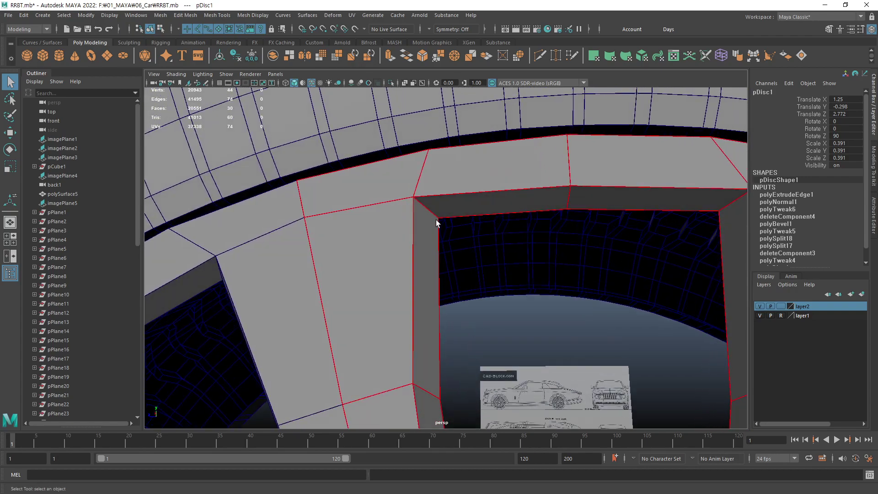
key(F10)
click(425, 208)
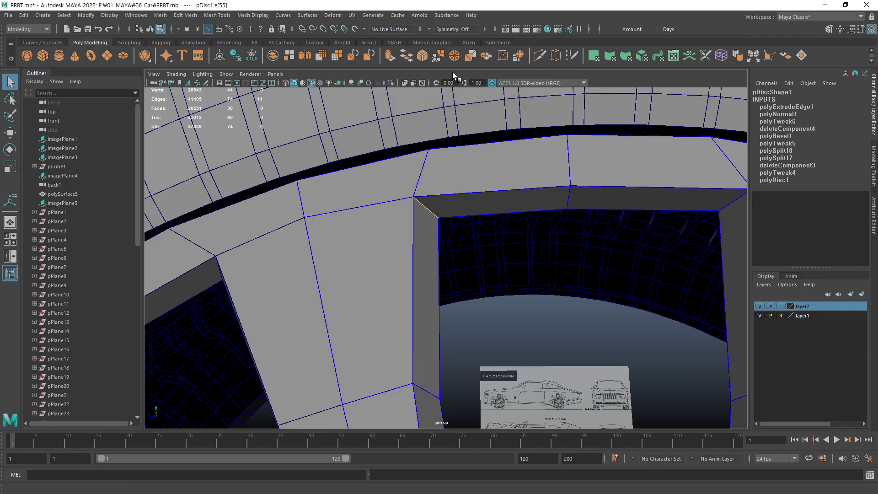
Bevel the diagonal corner edge with a fraction of 0.7.
key(ctrl+b)
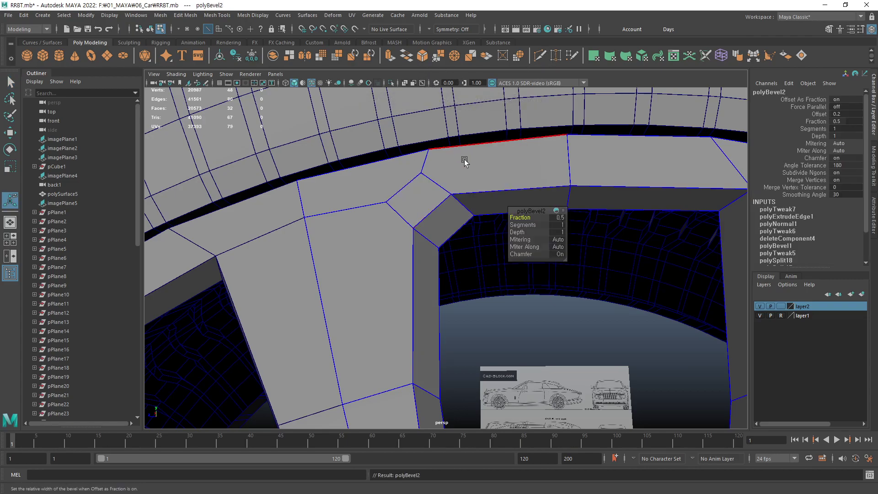
alt+drag(392, 248, 439, 238)
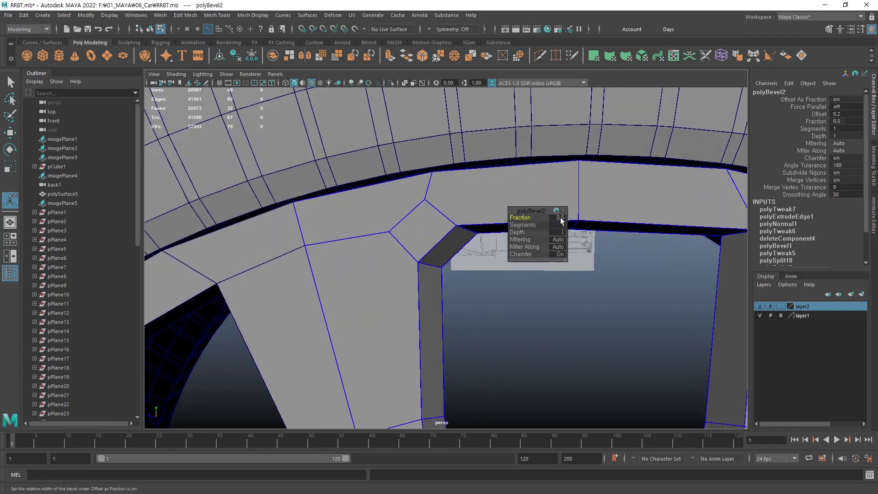
click(562, 220)
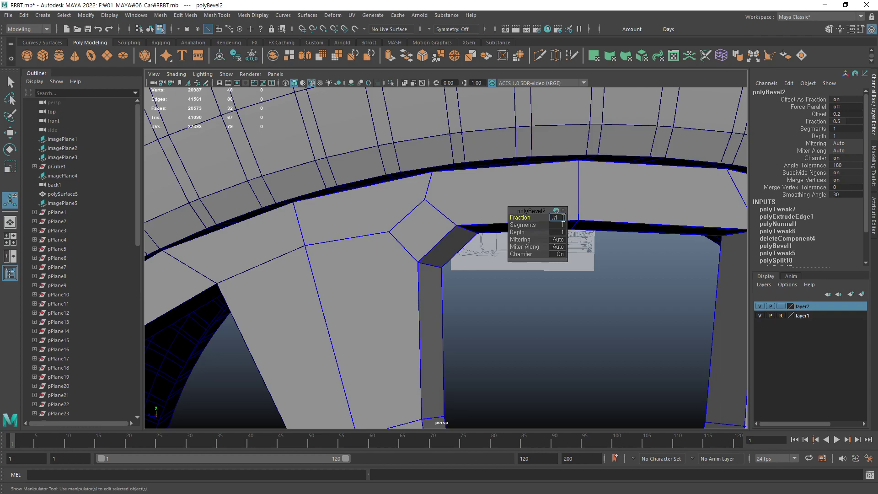
key(Return)
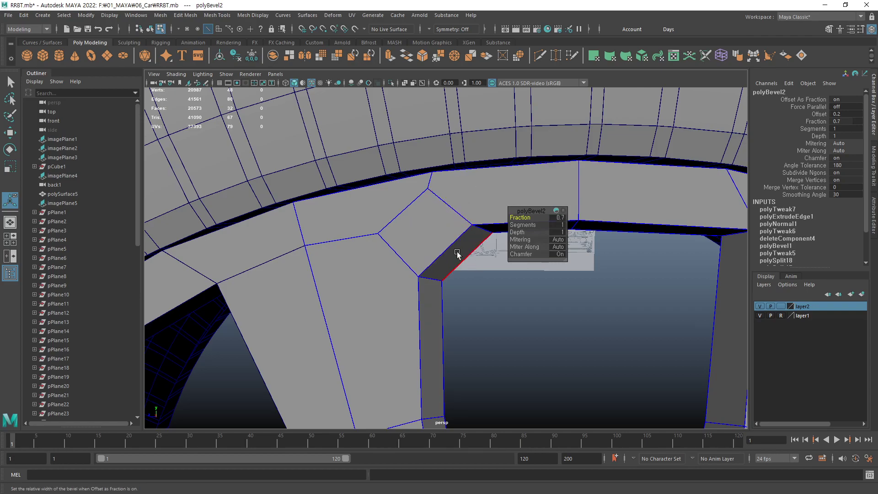
alt+drag(448, 251, 423, 243)
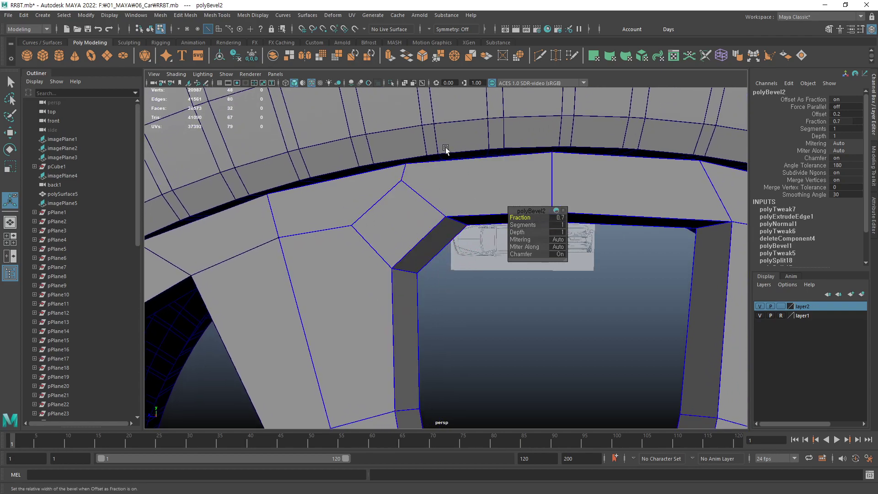
Delete the leftover edge e[73] beside the bevelled corner.
click(381, 203)
alt+drag(366, 229, 381, 230)
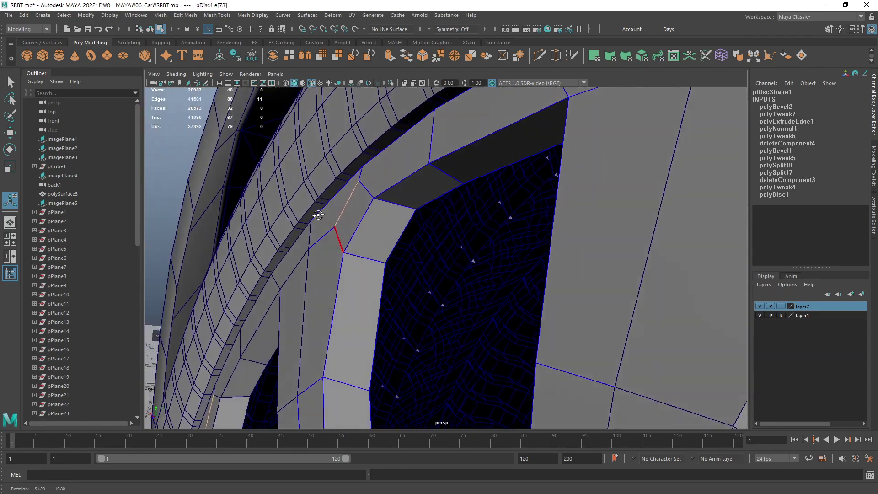
key(ctrl+BackSpace)
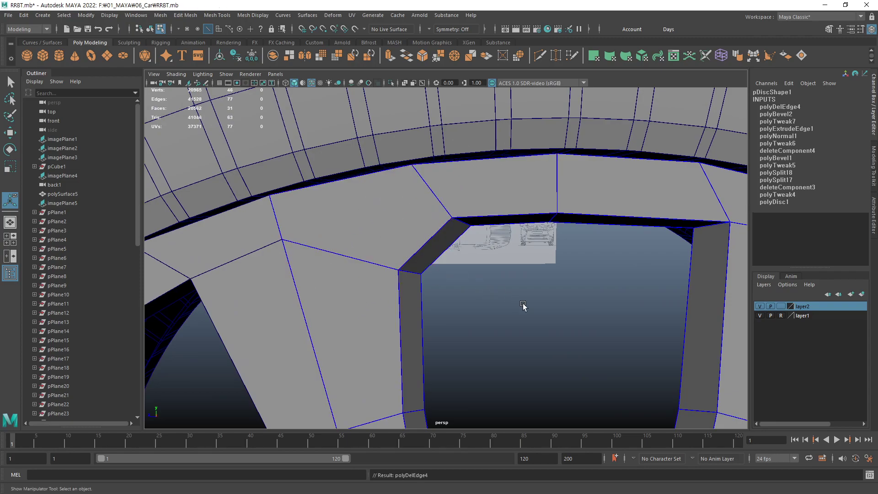
Pan, dolly and orbit in close to where the window's upper corner meets the rim.
mouse_move(512, 298)
alt+mouse_down()
mouse_move(496, 294)
mouse_move(501, 288)
alt+mouse_up()
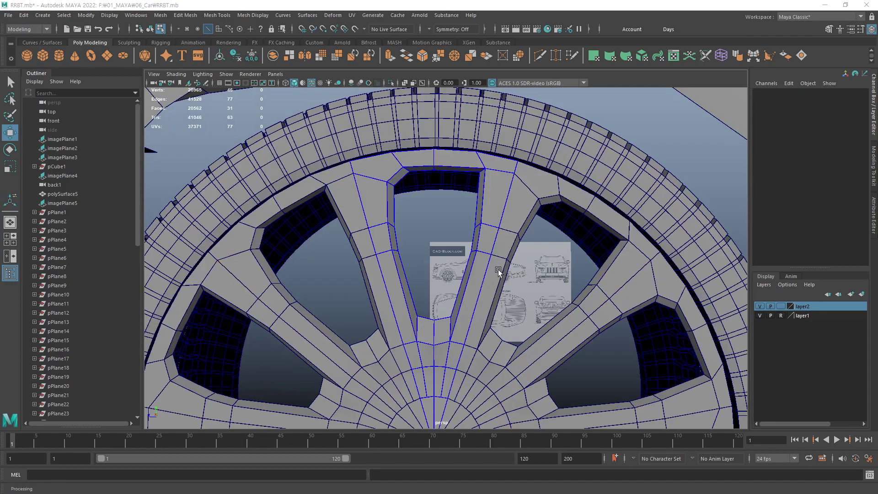
mouse_move(498, 270)
alt+mouse_down()
mouse_move(540, 303)
mouse_move(457, 309)
mouse_move(499, 303)
mouse_move(457, 249)
mouse_move(330, 234)
alt+mouse_up()
scroll(526, 298, up, 3)
scroll(522, 297, down, 2)
scroll(451, 230, up, 5)
scroll(451, 229, down, 3)
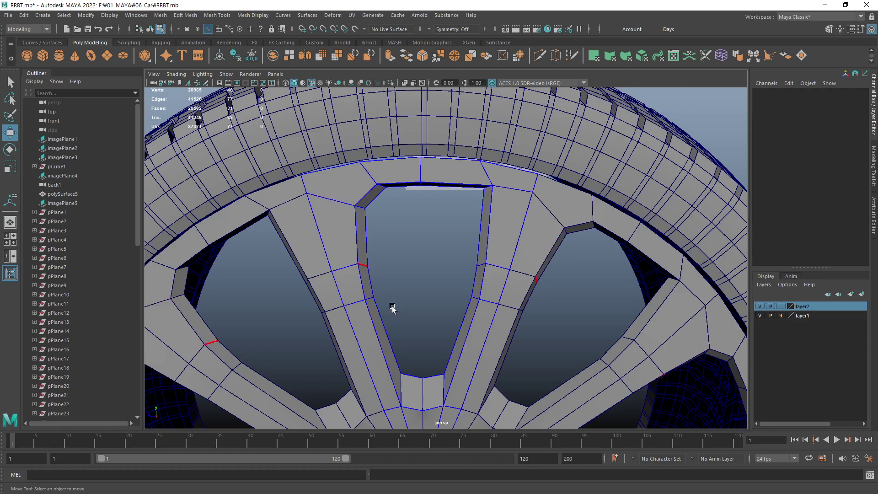
scroll(391, 306, down, 3)
scroll(437, 340, up, 2)
scroll(449, 282, up, 2)
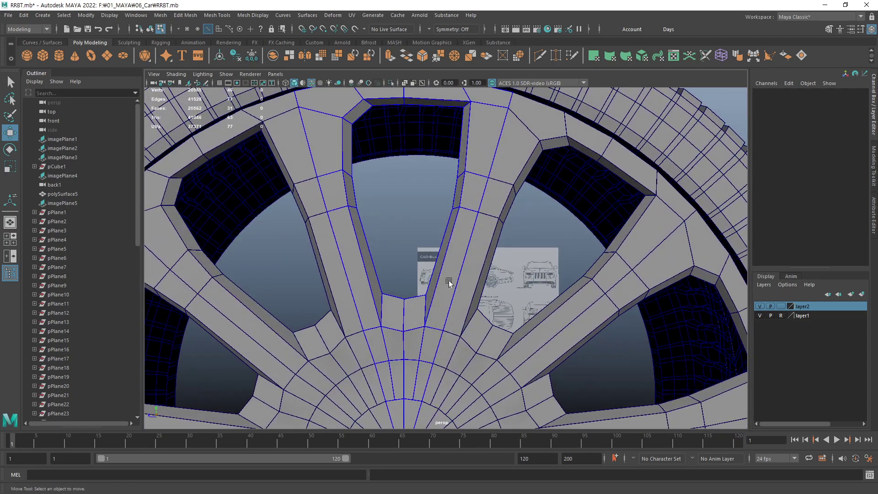
scroll(448, 282, down, 1)
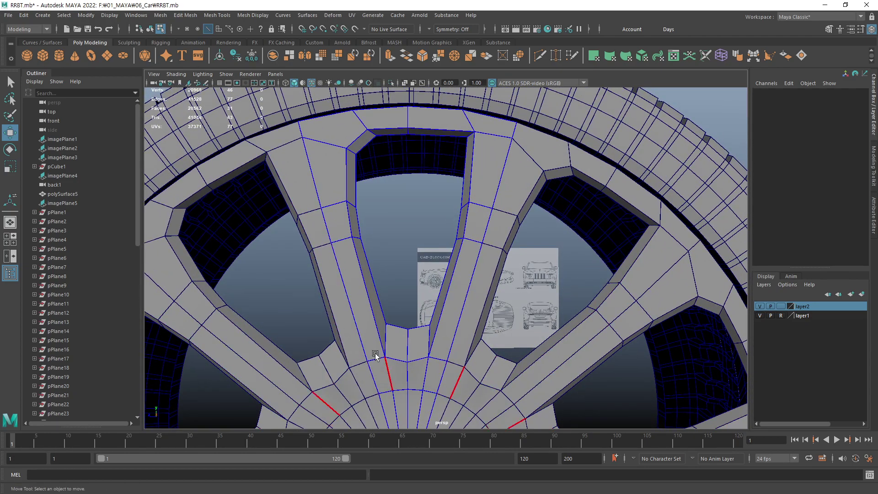
scroll(399, 149, up, 2)
scroll(383, 204, up, 2)
scroll(388, 241, up, 2)
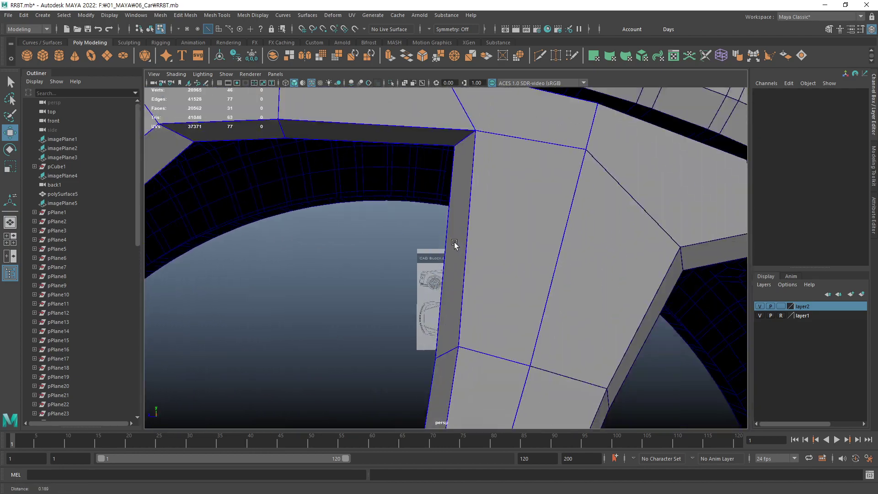
scroll(454, 243, down, 3)
alt+middle_drag(430, 246, 486, 209)
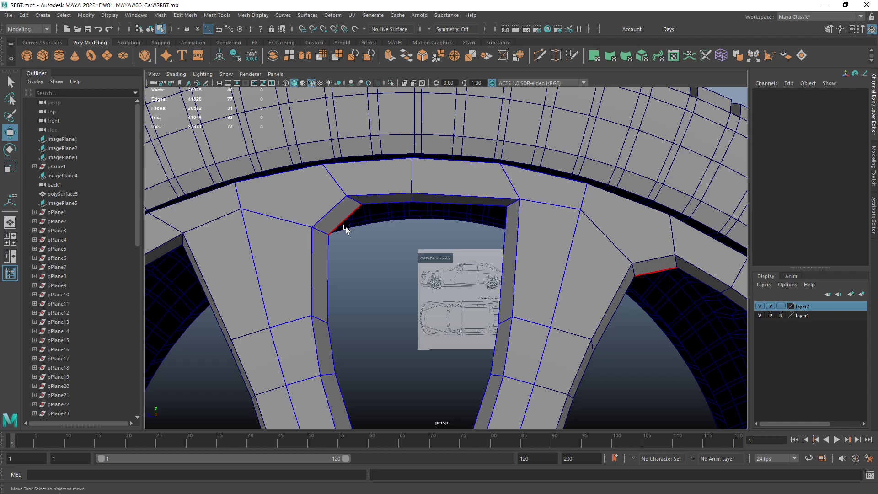
scroll(471, 210, down, 2)
alt+drag(471, 210, 482, 202)
scroll(482, 202, down, 2)
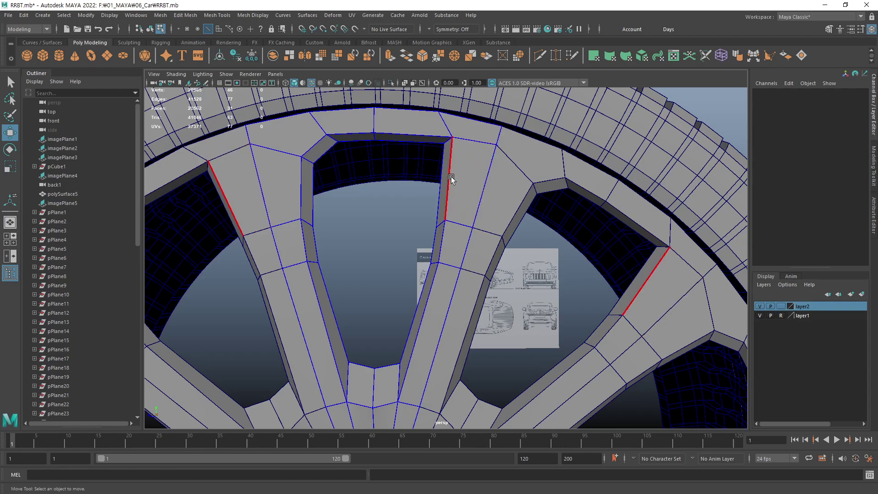
alt+middle_drag(452, 179, 325, 257)
alt+right_drag(326, 257, 377, 258)
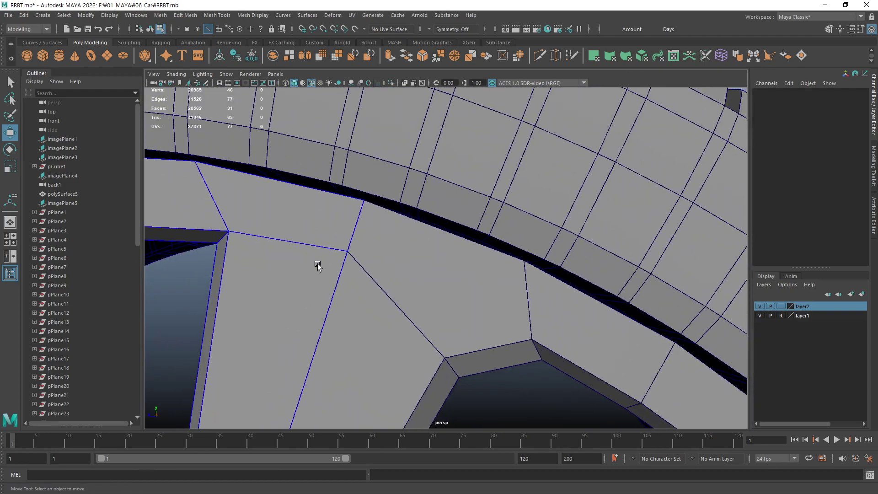
scroll(318, 266, down, 2)
scroll(301, 263, down, 3)
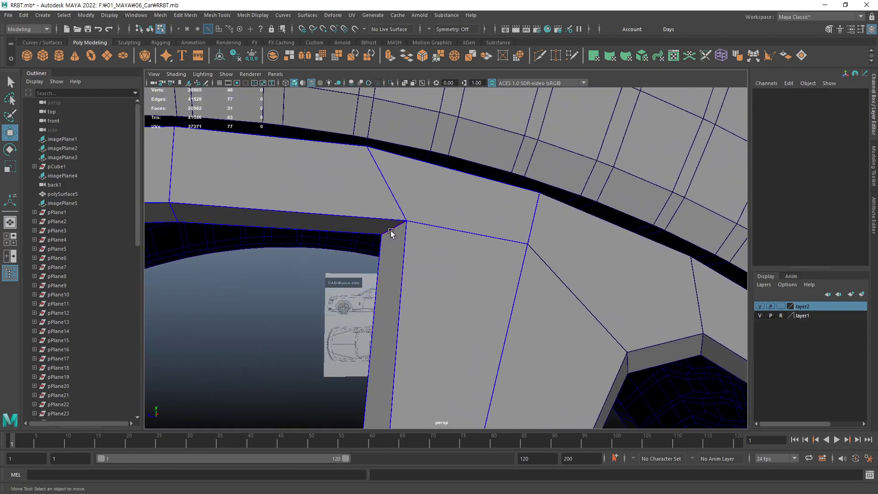
Bevel the window's upper corner edge with a narrow 0.1 fraction.
click(391, 233)
key(ctrl+b)
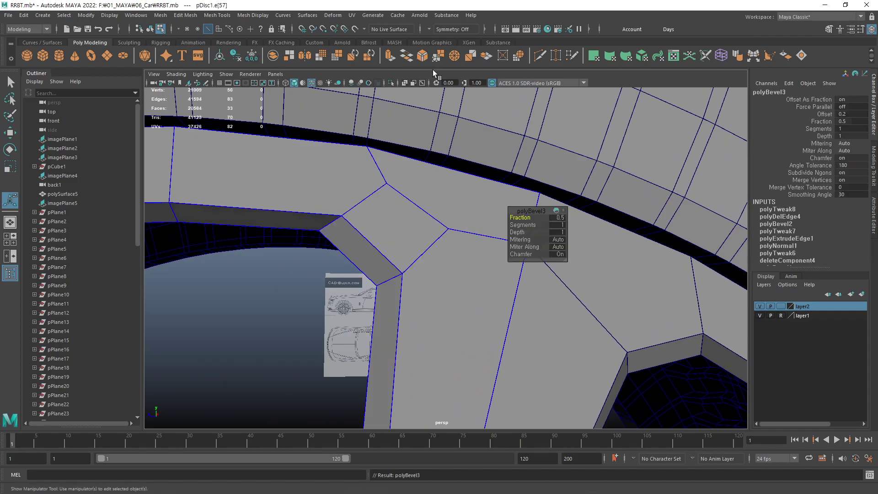
click(561, 217)
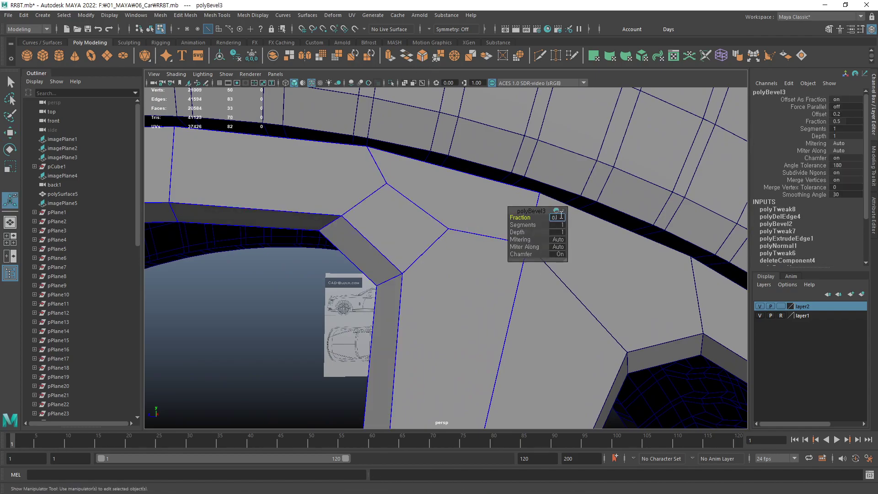
text(2)
key(Return)
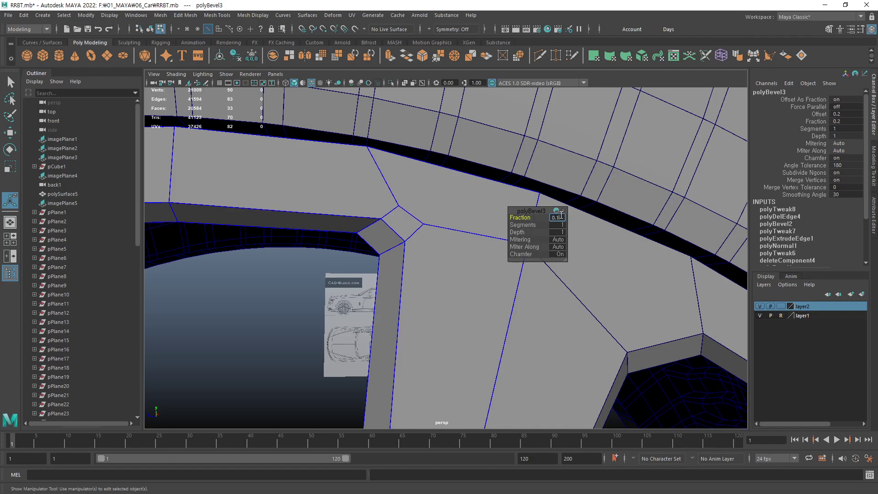
key(Return)
Delete the stray edge e[75] on the rim face and orbit to check the wheel.
alt+middle_drag(349, 235, 328, 239)
click(329, 240)
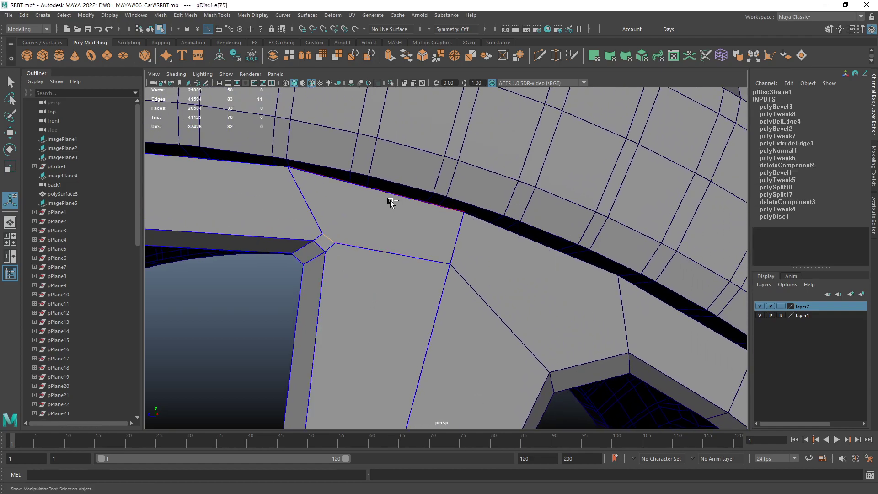
key(Delete)
mouse_move(337, 298)
alt+mouse_down()
mouse_move(323, 310)
mouse_move(398, 271)
alt+mouse_up()
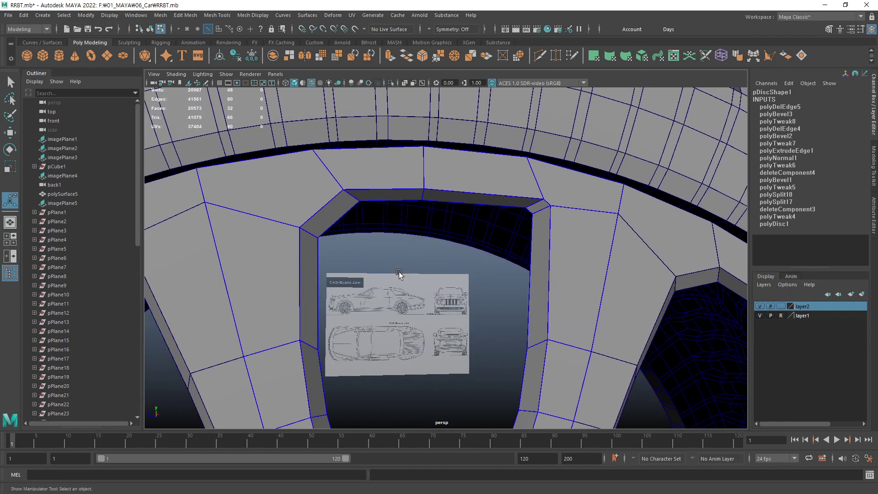
mouse_move(524, 323)
alt+right_down()
mouse_move(506, 299)
mouse_move(449, 291)
alt+right_up()
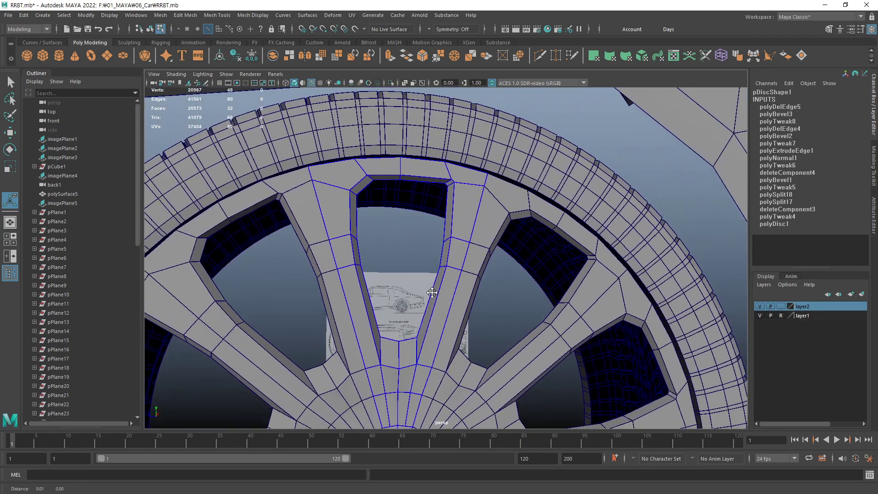
mouse_move(449, 291)
alt+mouse_down()
mouse_move(470, 276)
mouse_move(531, 102)
alt+mouse_up()
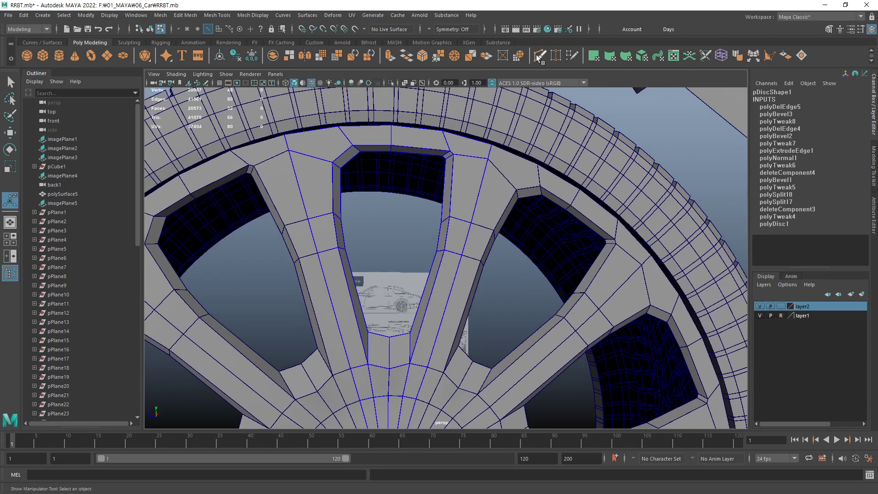
Multi-Cut an edge from the spoke window corner out to the rim's inner edge.
click(539, 57)
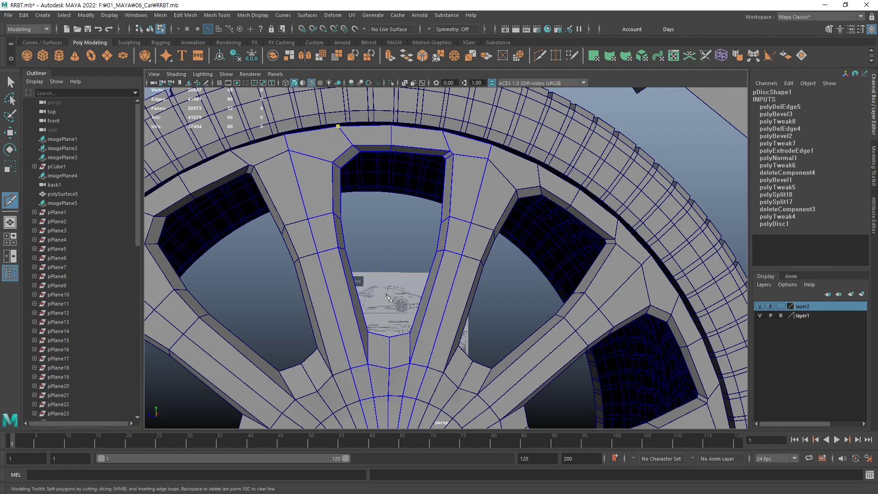
scroll(341, 213, down, 3)
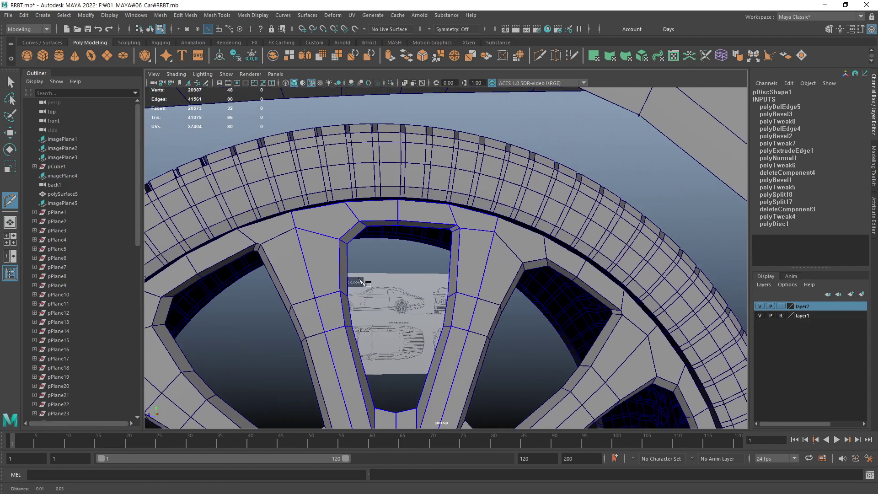
scroll(385, 309, up, 4)
scroll(386, 309, up, 3)
alt+middle_drag(386, 264, 435, 255)
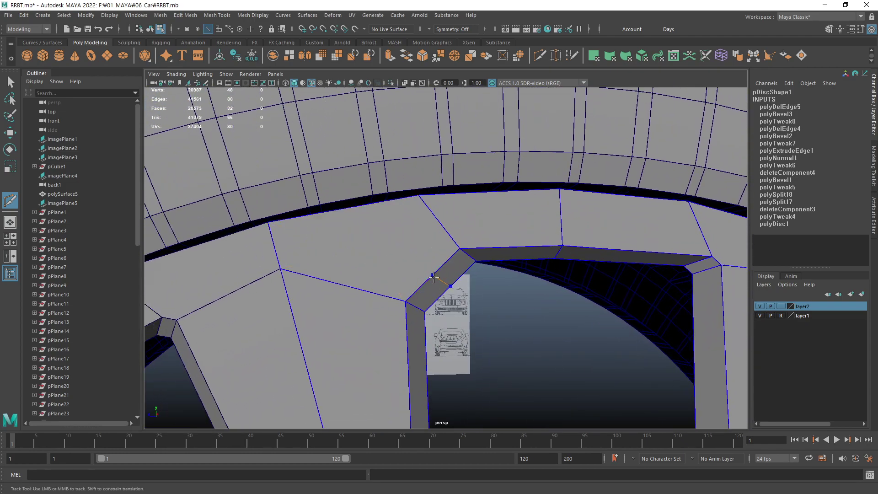
click(433, 277)
click(269, 224)
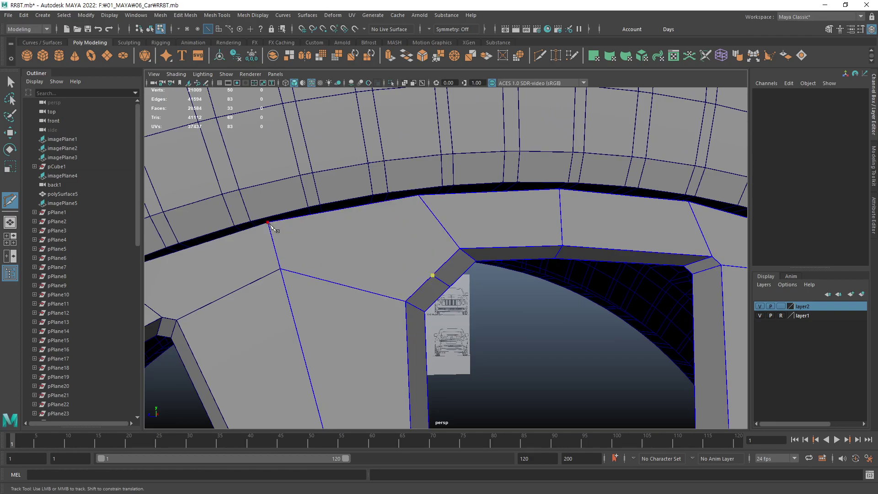
alt+middle_drag(531, 274, 355, 270)
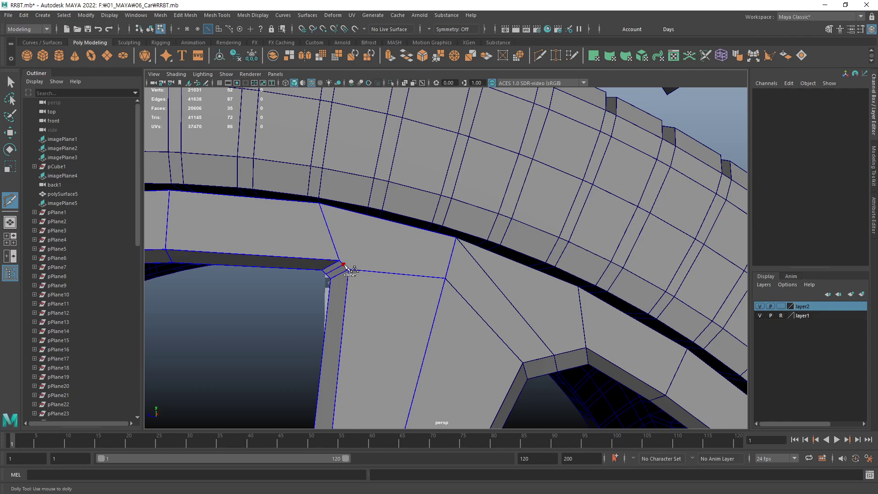
click(456, 238)
alt+right_drag(496, 316, 448, 329)
mouse_move(449, 329)
alt+middle_down()
mouse_move(409, 268)
mouse_move(446, 275)
alt+middle_up()
Cut a second edge from the window corner to the vertical spoke edge.
key(3)
click(459, 227)
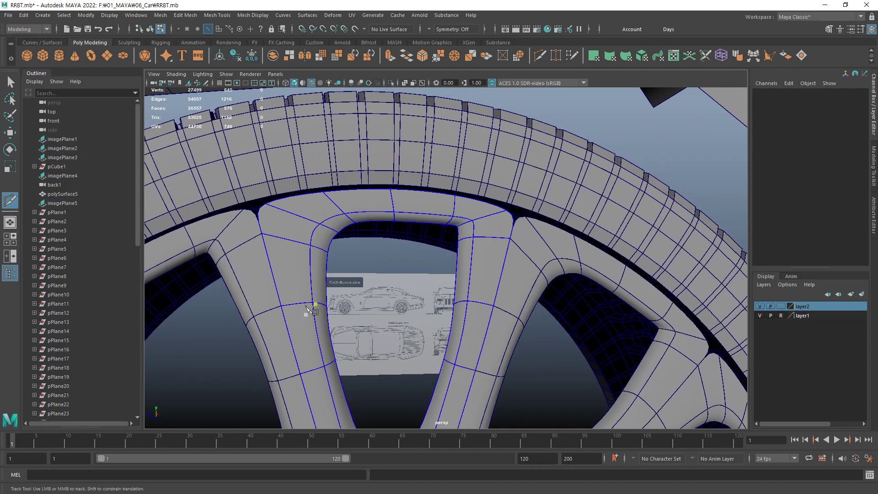
alt+middle_drag(438, 215, 480, 301)
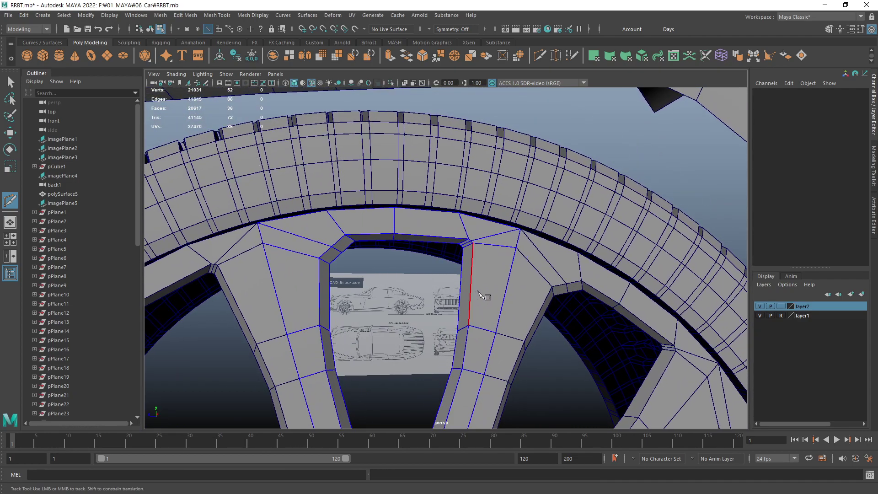
key(3)
click(479, 302)
key(1)
alt+right_drag(459, 281, 370, 270)
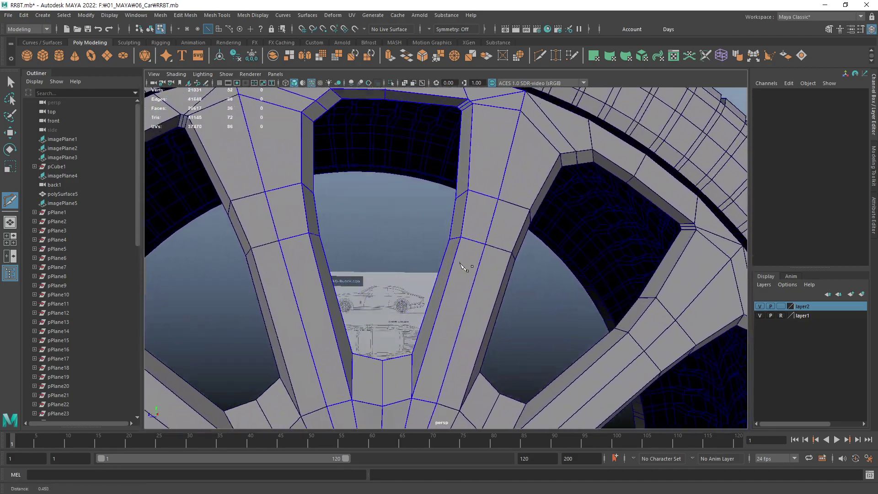
alt+right_drag(369, 270, 404, 277)
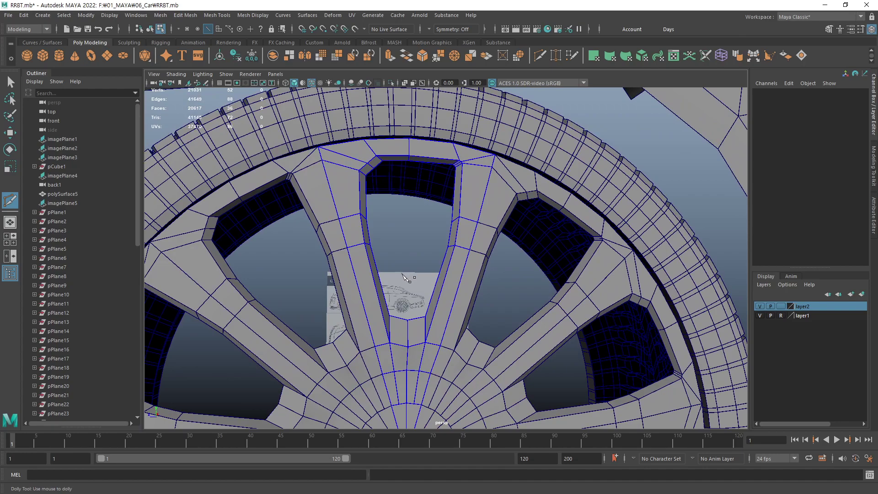
Return to object mode with the Move tool and orbit around the spokes.
key(F8)
key(w)
key(F8)
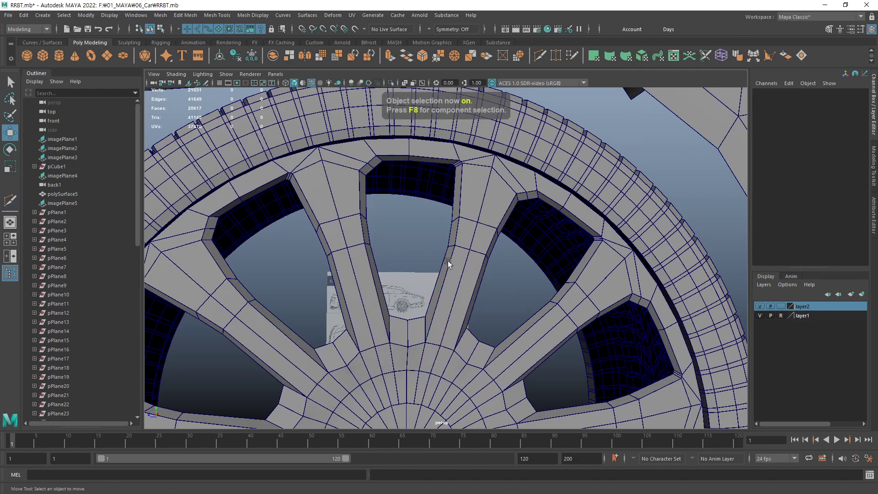
key(F8)
mouse_move(432, 280)
alt+mouse_down()
mouse_move(471, 283)
mouse_move(442, 298)
alt+mouse_up()
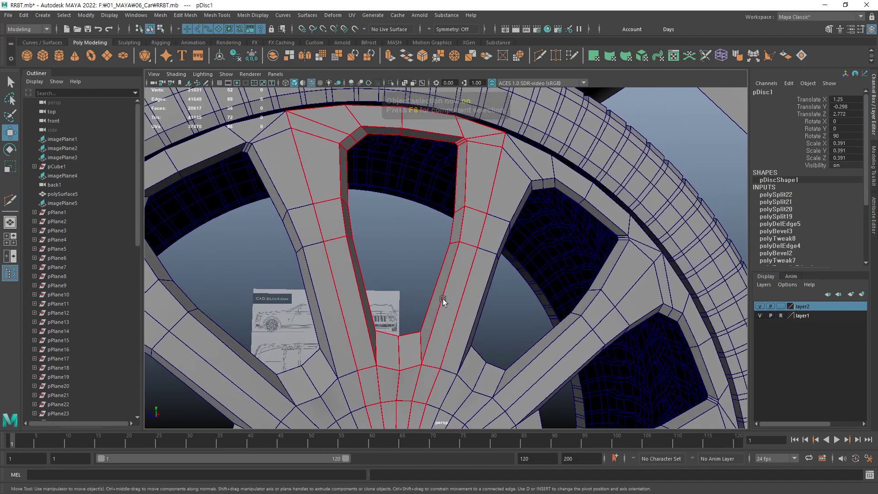
Select the window border edges and undo a first failed extrusion attempt.
key(F10)
click(444, 264)
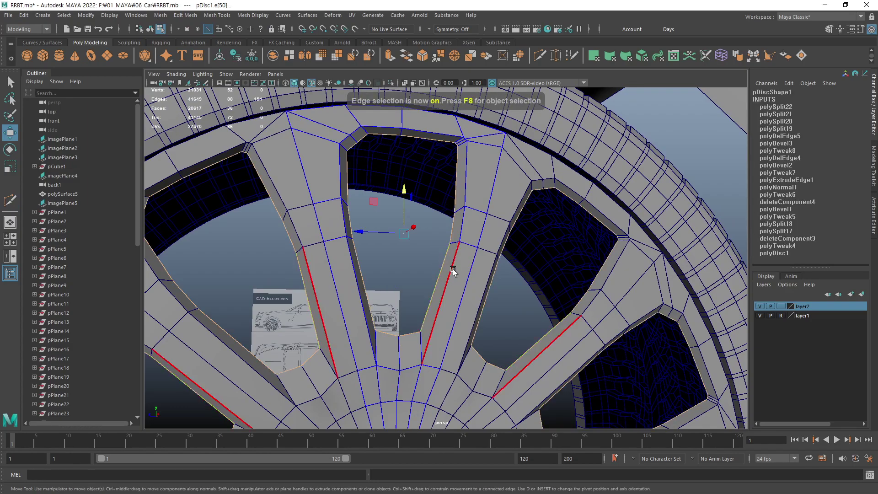
mouse_move(446, 268)
alt+mouse_down()
mouse_move(466, 273)
mouse_move(476, 298)
mouse_move(462, 318)
mouse_move(402, 281)
mouse_move(390, 257)
mouse_move(412, 288)
mouse_move(403, 279)
alt+mouse_up()
mouse_move(402, 279)
mouse_down()
mouse_move(414, 292)
mouse_move(392, 251)
mouse_move(373, 265)
mouse_up()
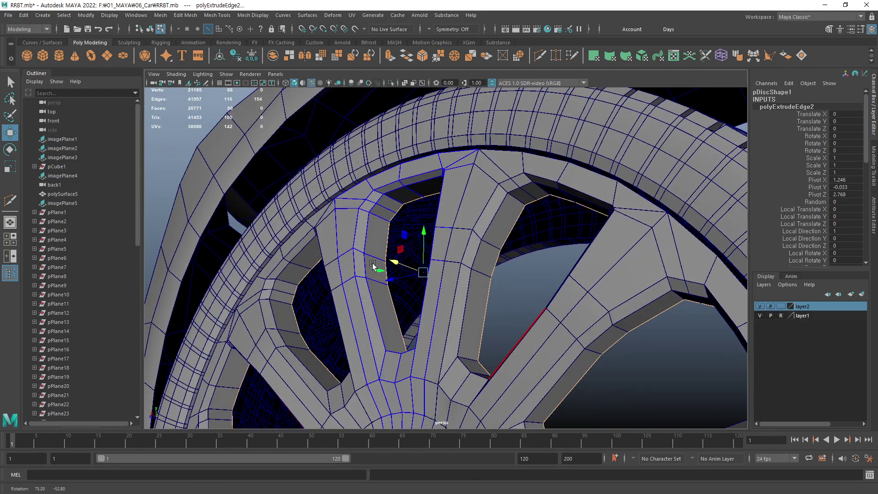
key(ctrl+z)
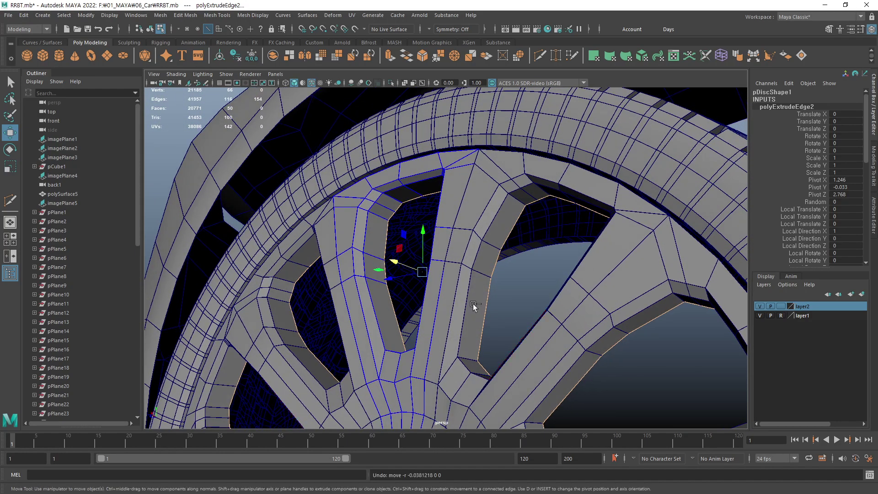
key(ctrl+z)
Undo a second inward extrusion attempt, then extrude the window border edges.
mouse_move(436, 297)
alt+mouse_down()
mouse_move(460, 331)
mouse_move(479, 327)
alt+mouse_up()
key(r)
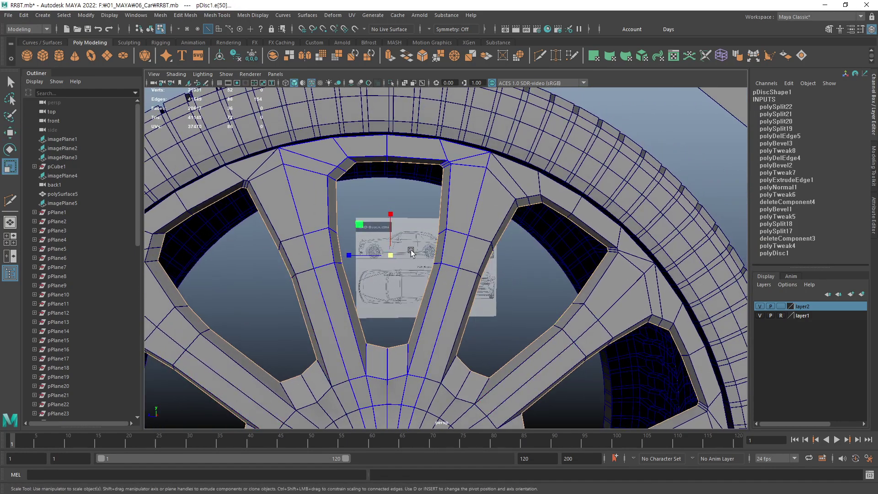
shift+drag(392, 261, 380, 265)
key(ctrl+z)
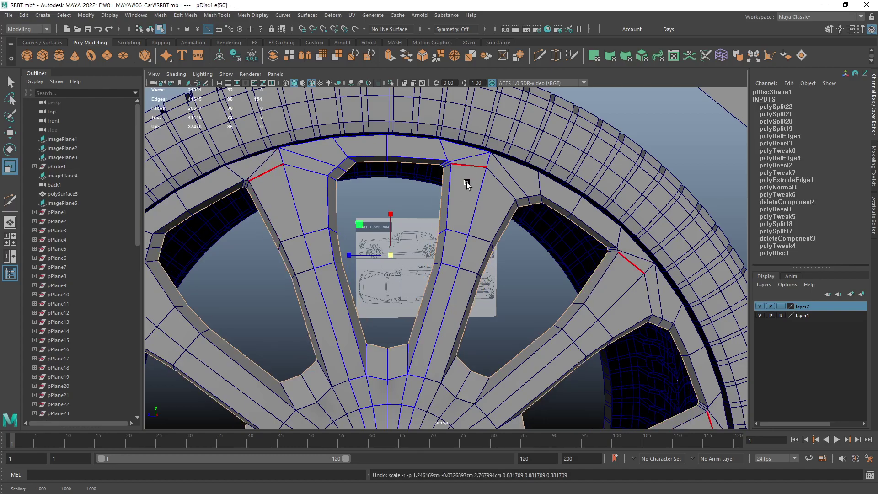
scroll(467, 182, up, 2)
scroll(457, 218, up, 2)
click(391, 55)
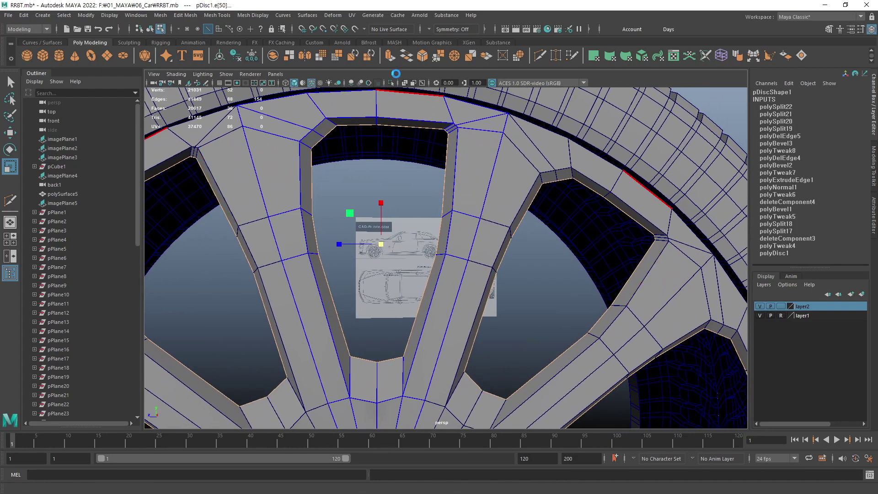
Scale the extruded window edges inward and raise them into a lip, then pick a spoke-base face.
mouse_move(359, 156)
alt+mouse_down()
mouse_move(346, 109)
mouse_move(401, 125)
alt+mouse_up()
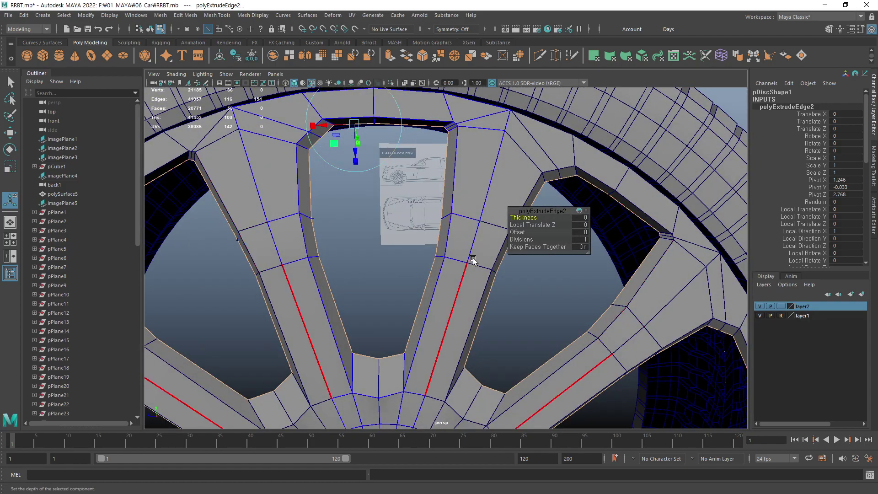
key(r)
middle_drag(512, 236, 448, 281)
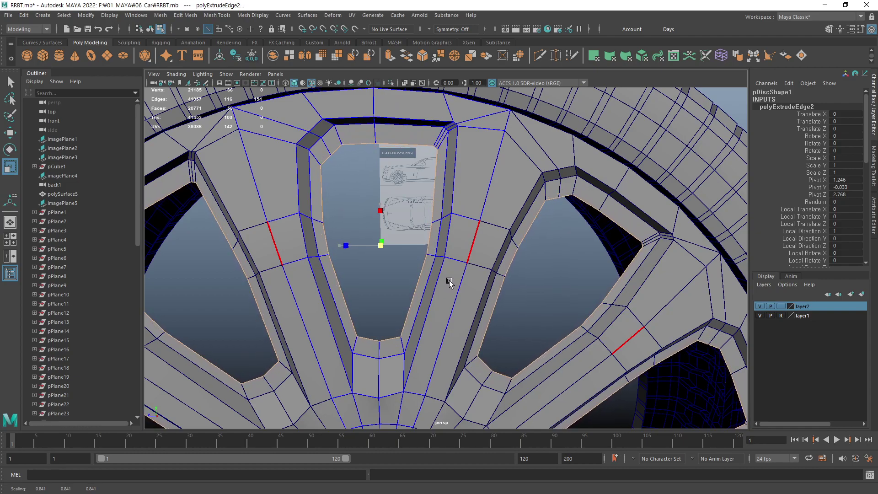
key(w)
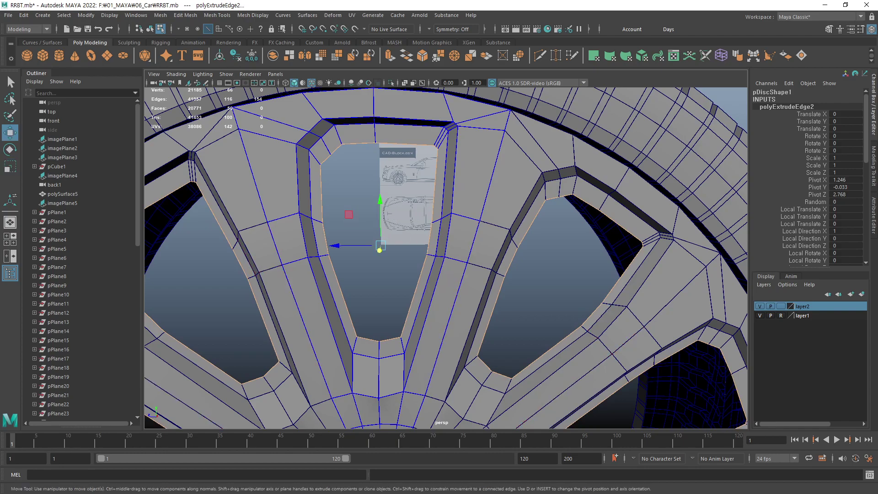
alt+drag(379, 251, 387, 243)
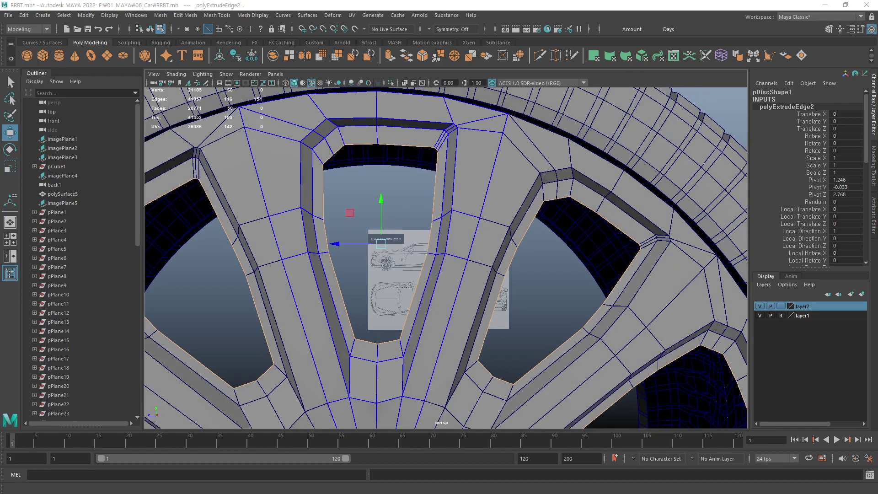
drag(385, 199, 380, 190)
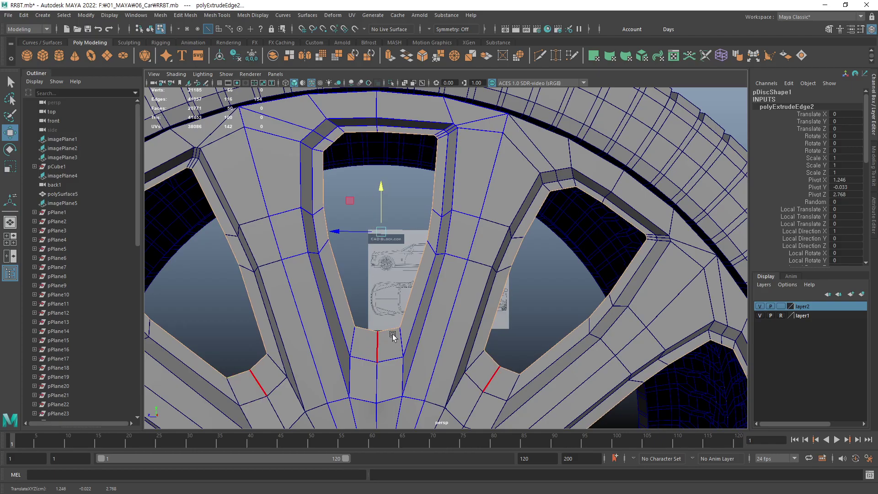
mouse_move(393, 336)
alt+mouse_down()
mouse_move(342, 346)
mouse_move(350, 372)
mouse_move(364, 350)
mouse_move(394, 337)
alt+mouse_up()
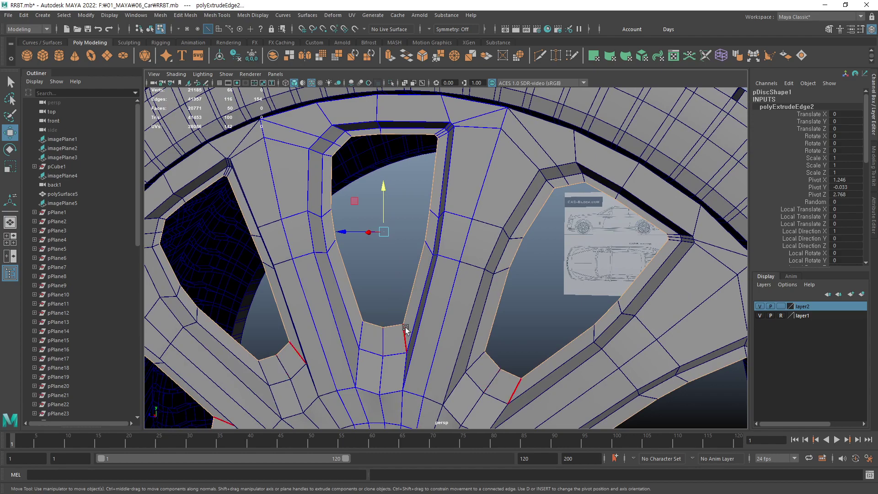
key(F11)
click(389, 341)
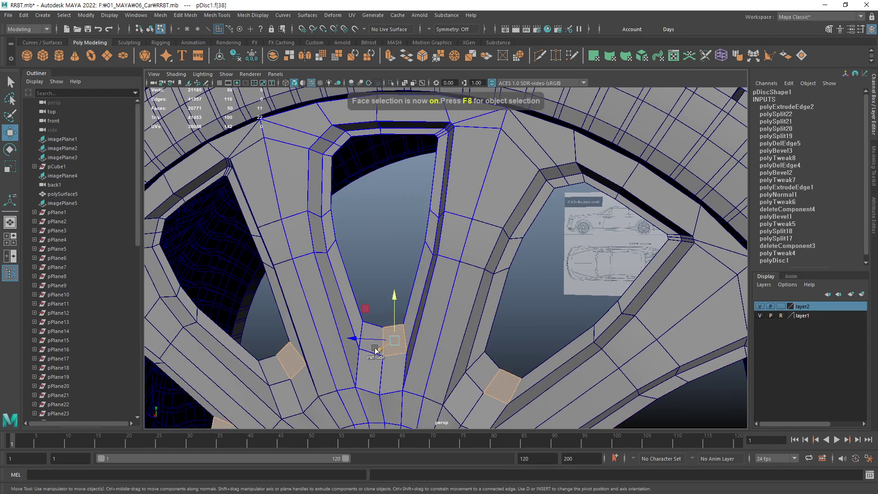
Select one spoke section's faces and extract them with Edit Mesh > Extract.
key(q)
shift+double_click(374, 350)
alt+drag(375, 350, 425, 328)
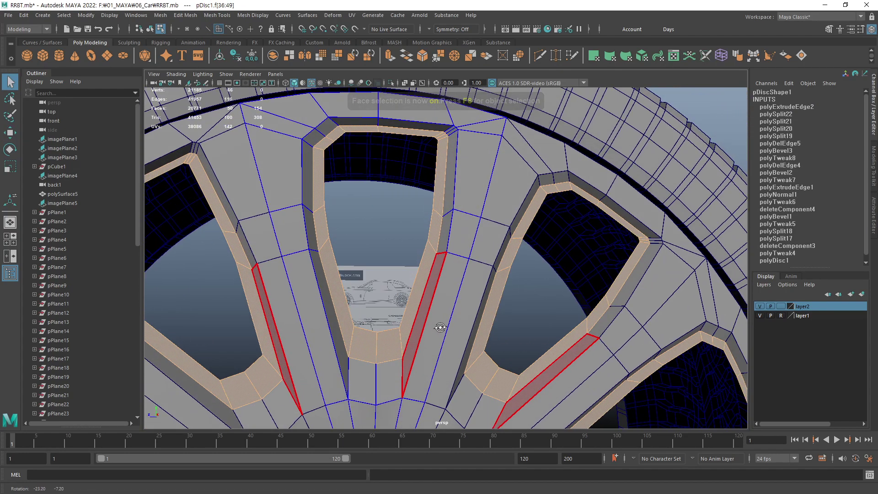
click(350, 105)
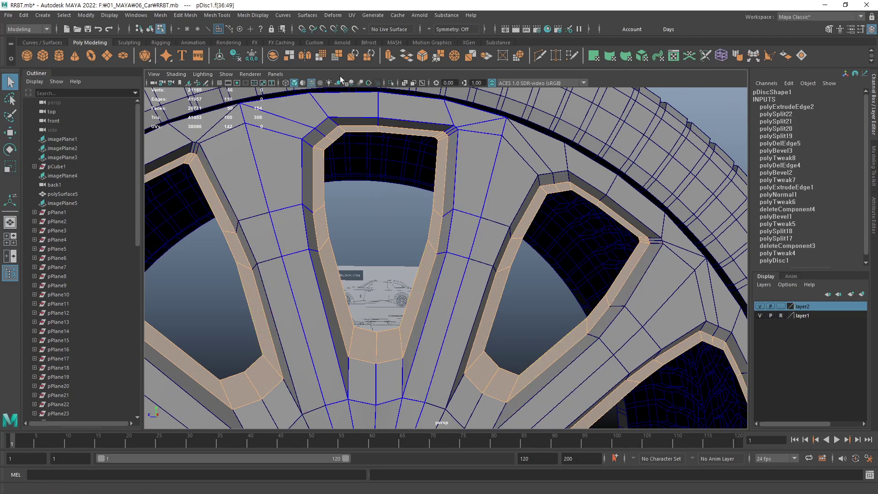
click(288, 55)
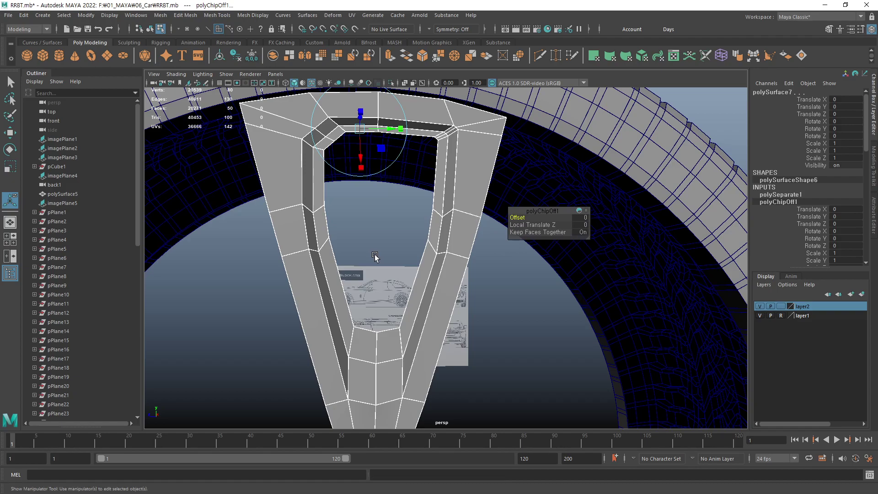
click(394, 255)
scroll(468, 332, down, 5)
scroll(415, 337, up, 3)
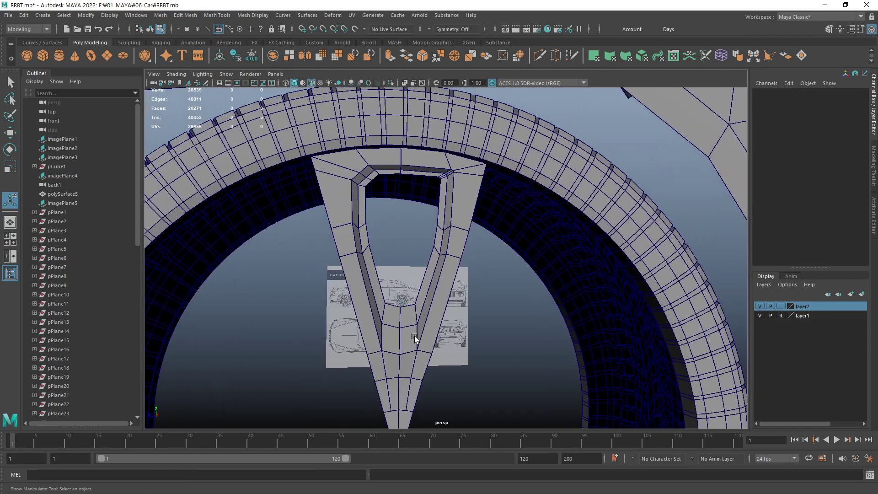
Select the extracted window lip piece and the spoke wedge as objects.
key(q)
key(F8)
click(405, 314)
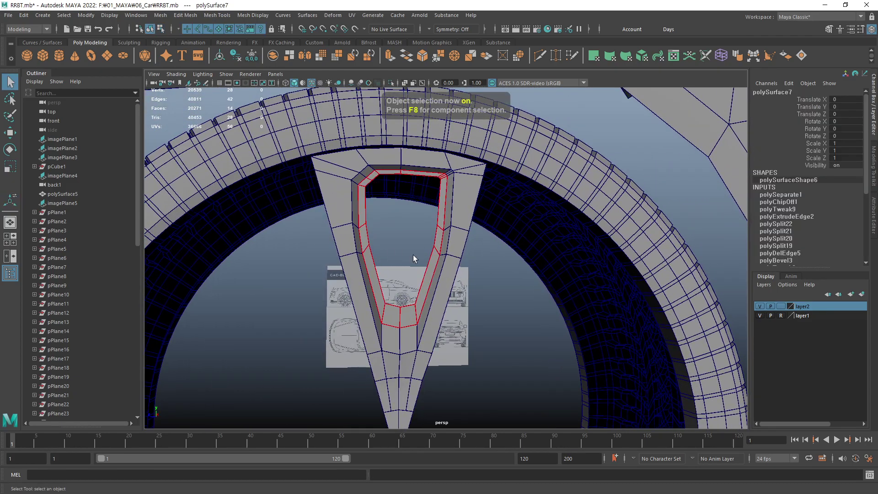
mouse_move(413, 258)
alt+mouse_down()
mouse_move(498, 291)
mouse_move(480, 290)
alt+mouse_up()
click(451, 288)
Try fanning spoke copies and test-rotating the spoke around the hub, undoing both.
key(ctrl+shift+d)
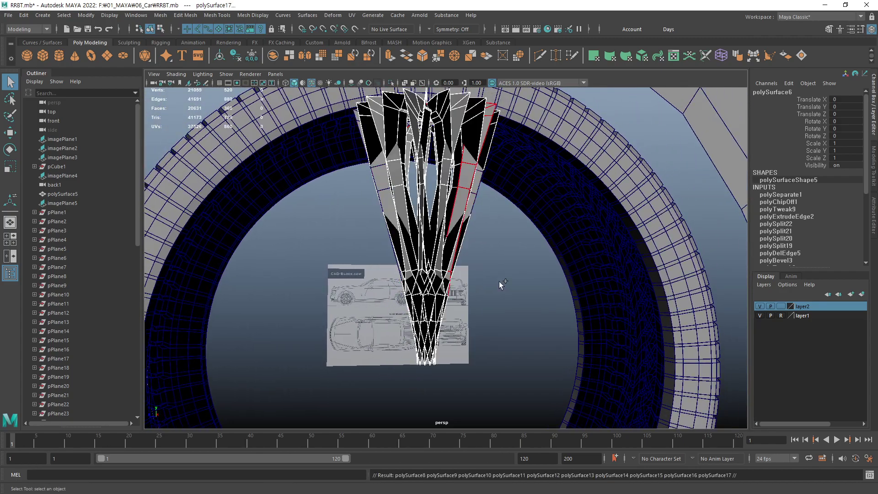
key(ctrl+z)
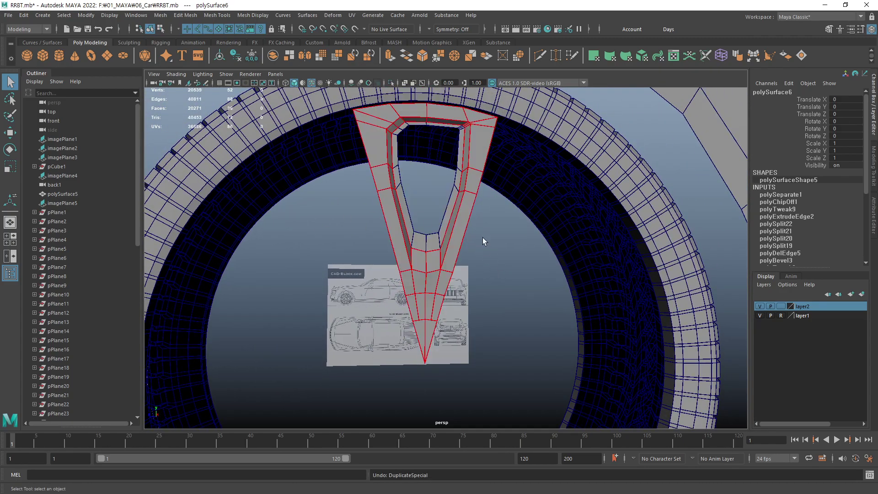
mouse_move(447, 270)
alt+mouse_down()
mouse_move(499, 286)
mouse_move(474, 291)
alt+mouse_up()
key(w)
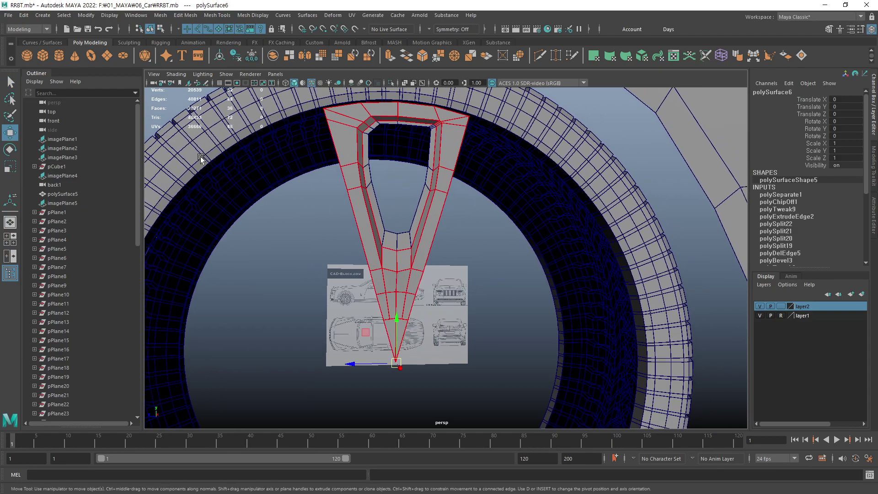
key(e)
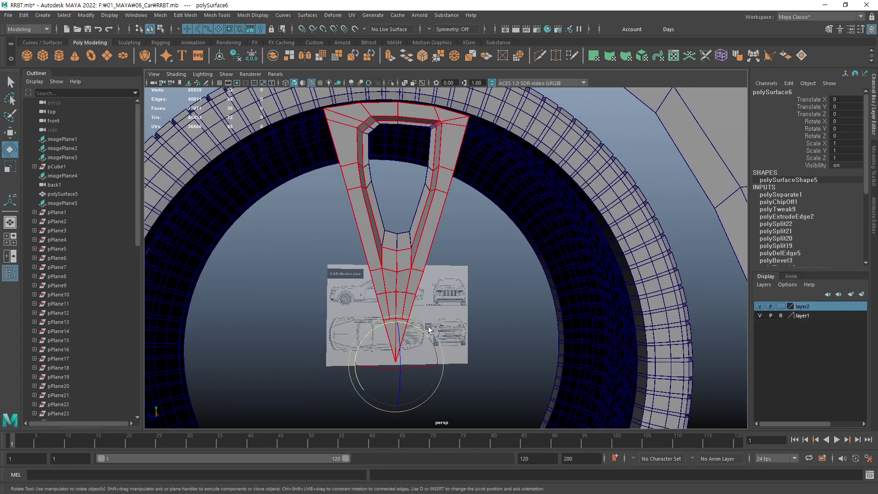
drag(421, 330, 462, 344)
key(ctrl+z)
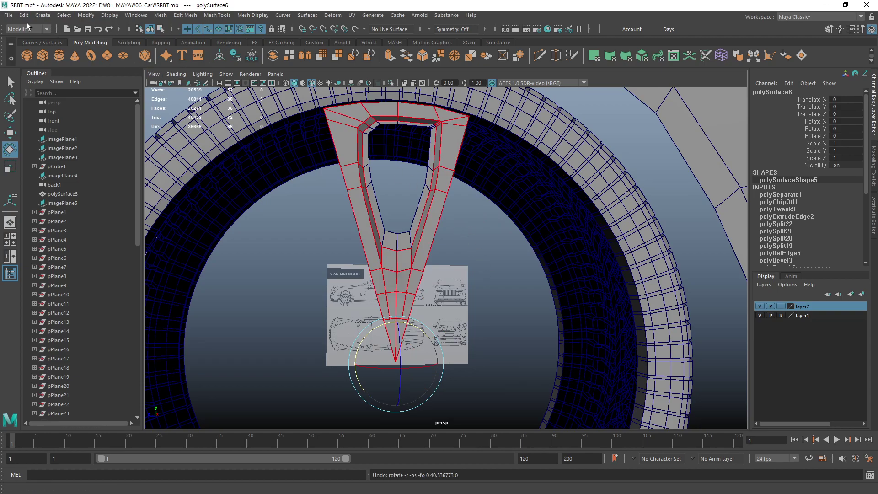
Instance the spoke wedge 10 times with Duplicate Special, rotating 0 / 32.727 / 0.
click(30, 15)
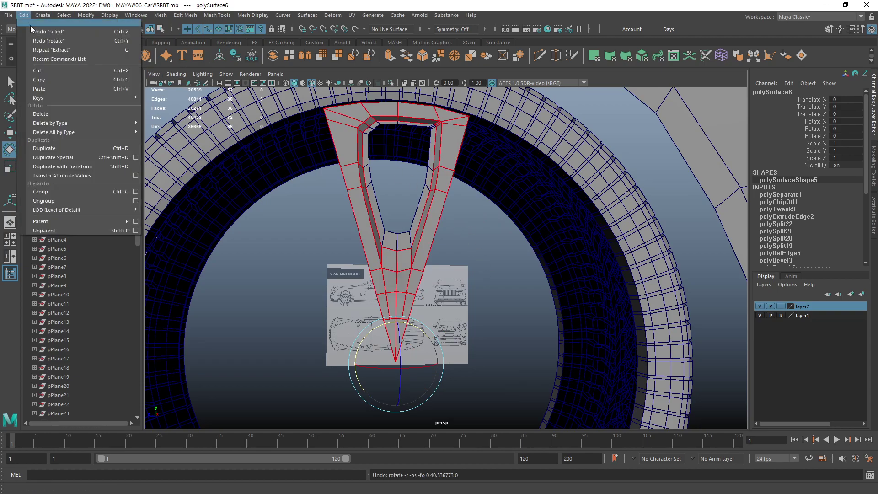
click(135, 157)
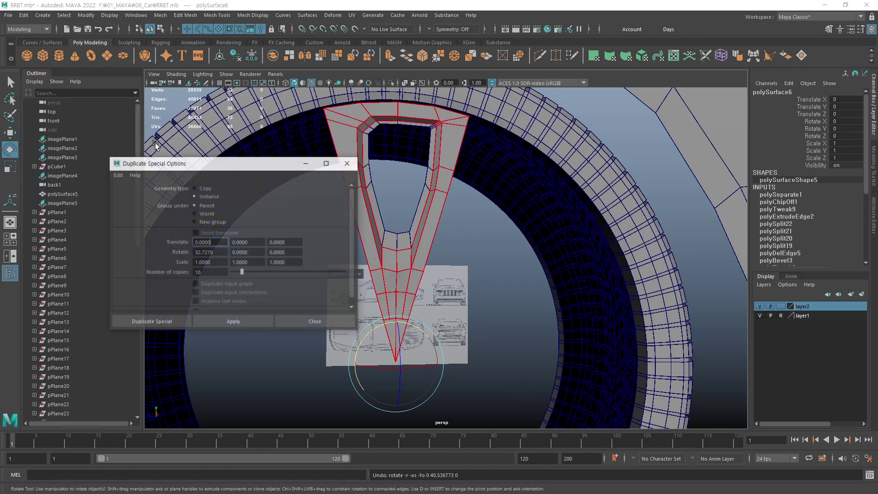
drag(220, 250, 180, 256)
text(0)
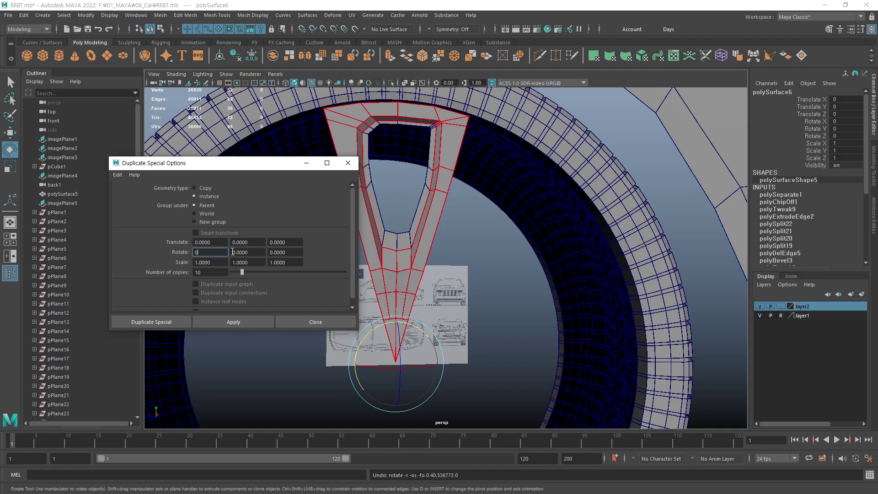
key(Tab)
text(32.7270)
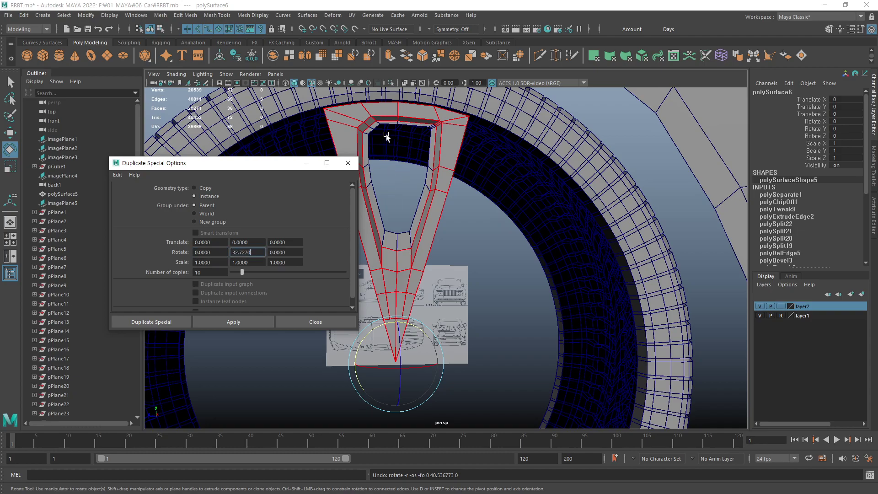
click(259, 322)
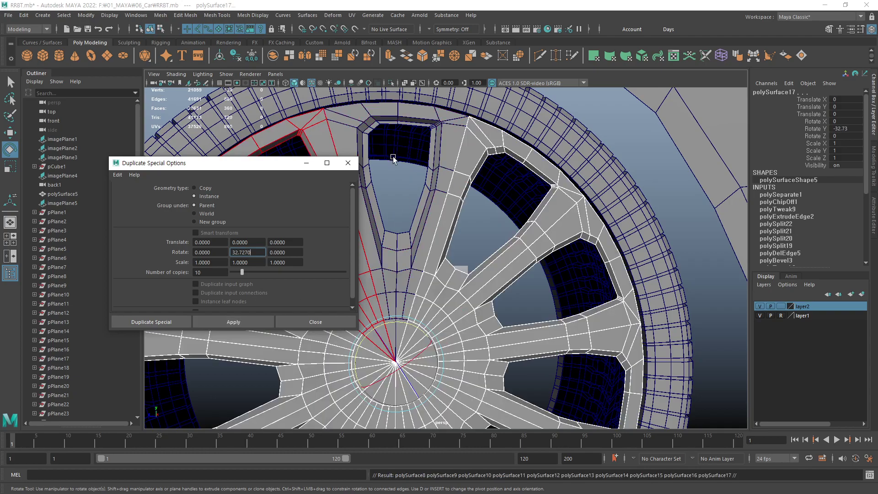
Instance the window lip ten times with the same settings, then close Duplicate Special.
click(404, 248)
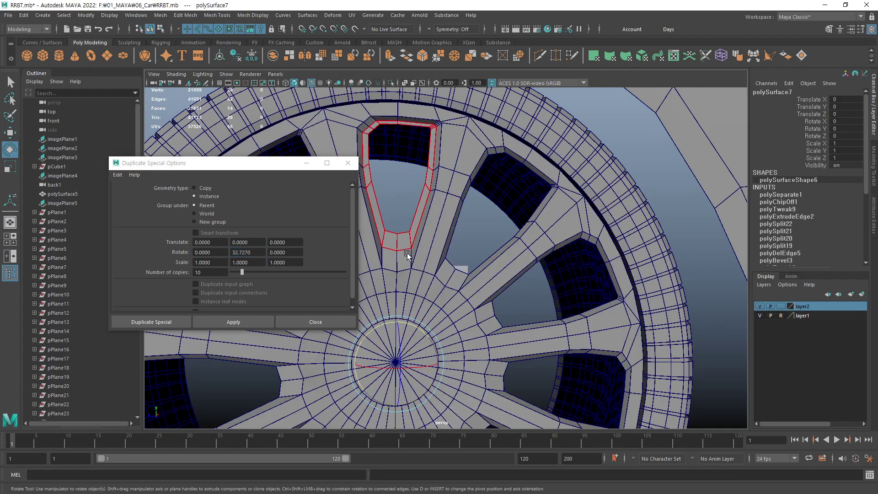
click(231, 322)
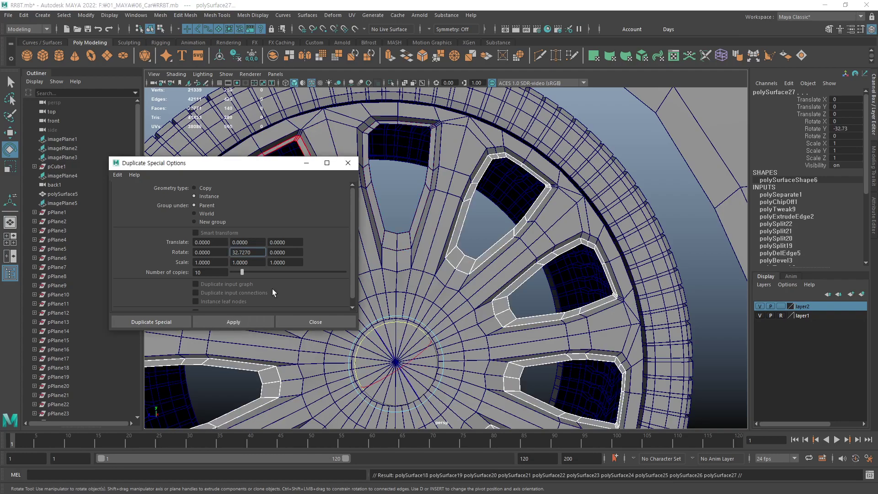
click(348, 163)
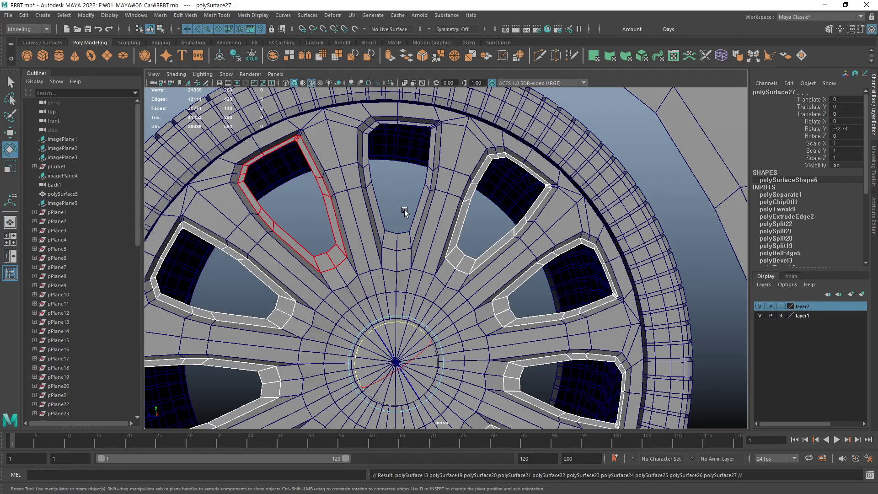
click(403, 278)
click(405, 241)
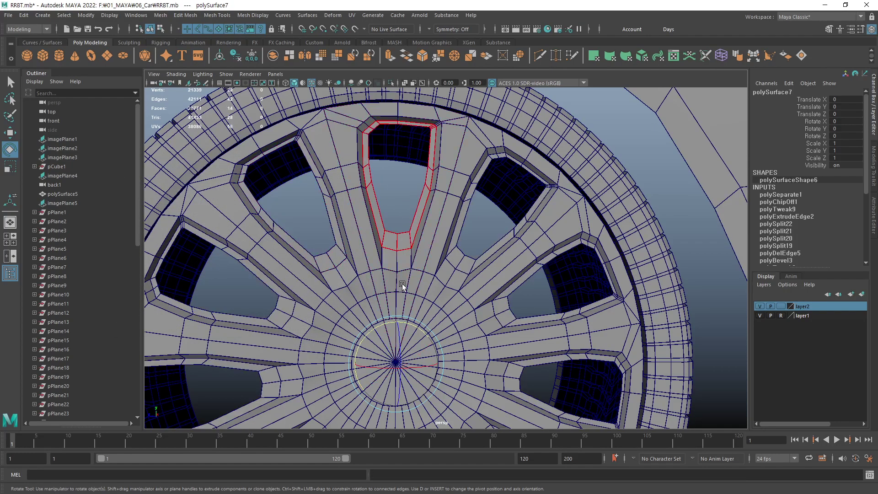
click(402, 284)
click(408, 215)
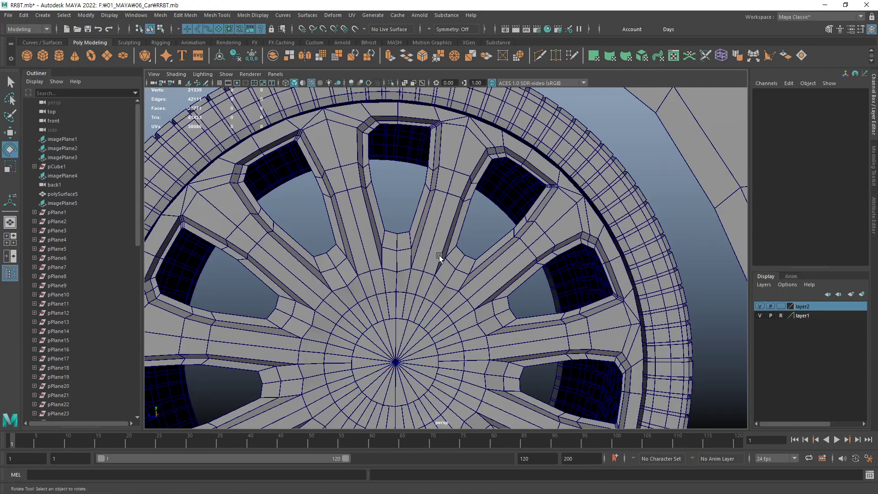
mouse_move(439, 255)
alt+mouse_down()
mouse_move(432, 331)
mouse_move(327, 345)
mouse_move(424, 348)
mouse_move(407, 295)
mouse_move(383, 322)
mouse_move(329, 351)
mouse_move(376, 364)
mouse_move(430, 317)
alt+mouse_up()
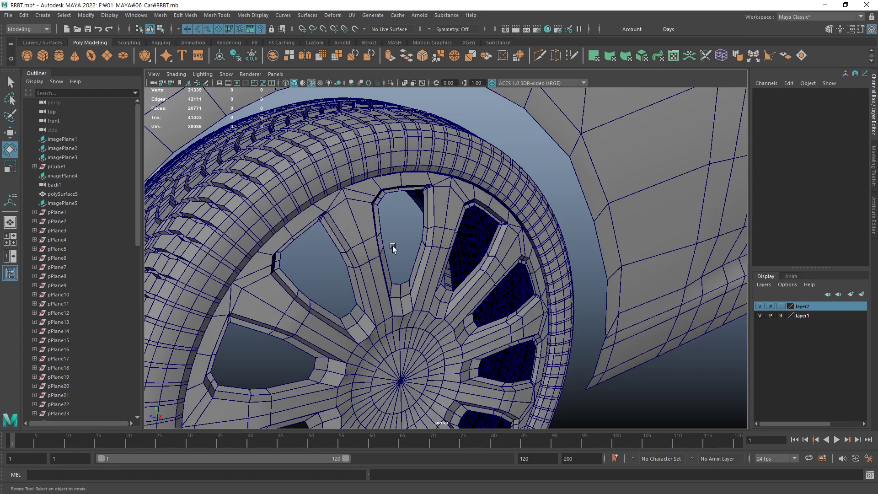
mouse_move(409, 284)
alt+mouse_down()
mouse_move(414, 236)
mouse_move(463, 280)
mouse_move(443, 266)
mouse_move(464, 254)
alt+mouse_up()
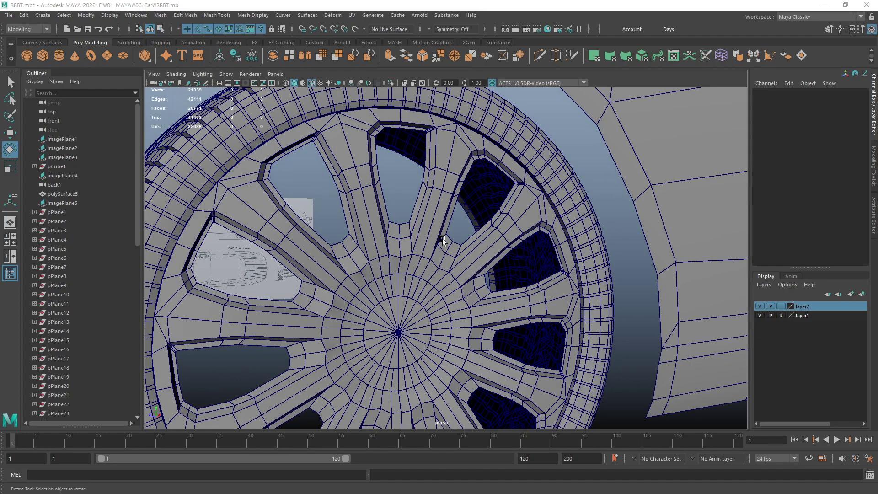
click(412, 229)
mouse_move(412, 228)
alt+mouse_down()
mouse_move(405, 254)
mouse_move(428, 222)
alt+mouse_up()
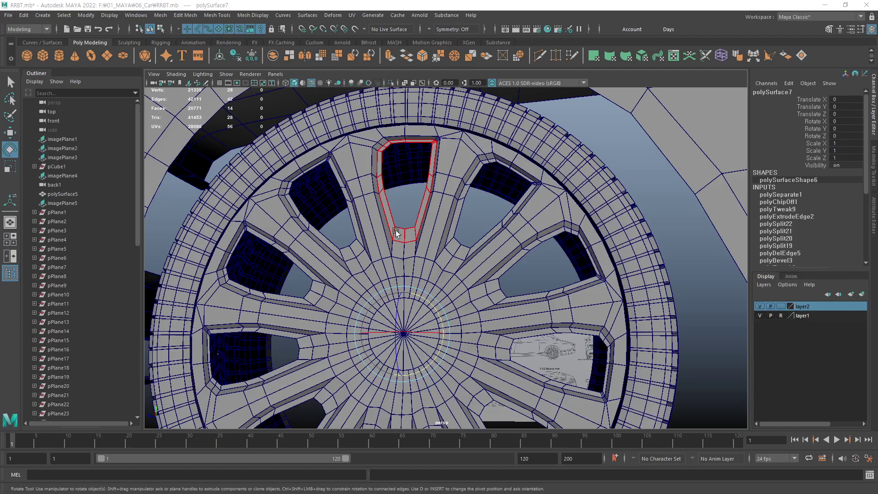
mouse_move(394, 250)
alt+right_down()
mouse_move(361, 303)
mouse_move(555, 273)
alt+right_up()
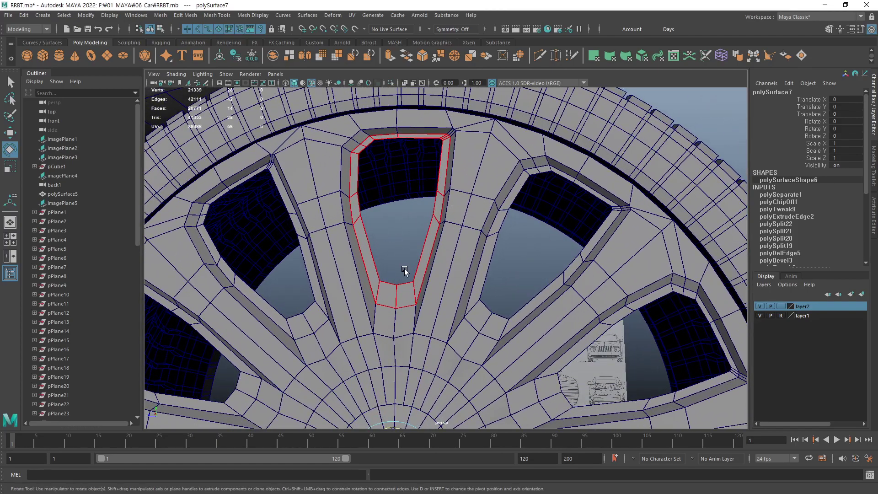
key(F10)
double_click(418, 270)
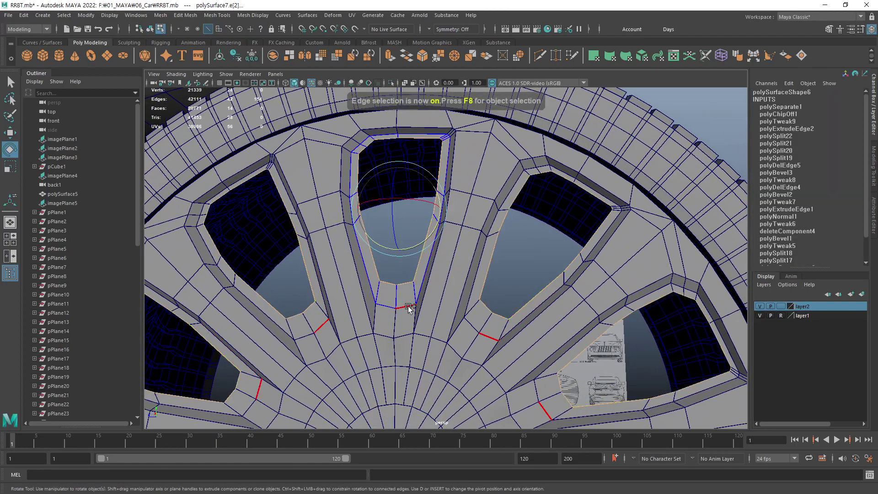
shift+double_click(409, 307)
mouse_move(410, 307)
alt+mouse_down()
mouse_move(245, 293)
mouse_move(410, 312)
mouse_move(412, 281)
mouse_move(443, 277)
mouse_move(476, 294)
alt+mouse_up()
key(w)
key(ctrl+e)
mouse_move(402, 246)
mouse_down()
mouse_move(423, 244)
mouse_move(521, 305)
mouse_move(568, 284)
mouse_move(554, 270)
mouse_up()
mouse_move(554, 270)
alt+right_down()
mouse_move(541, 280)
mouse_move(512, 273)
mouse_move(500, 286)
alt+right_up()
click(488, 247)
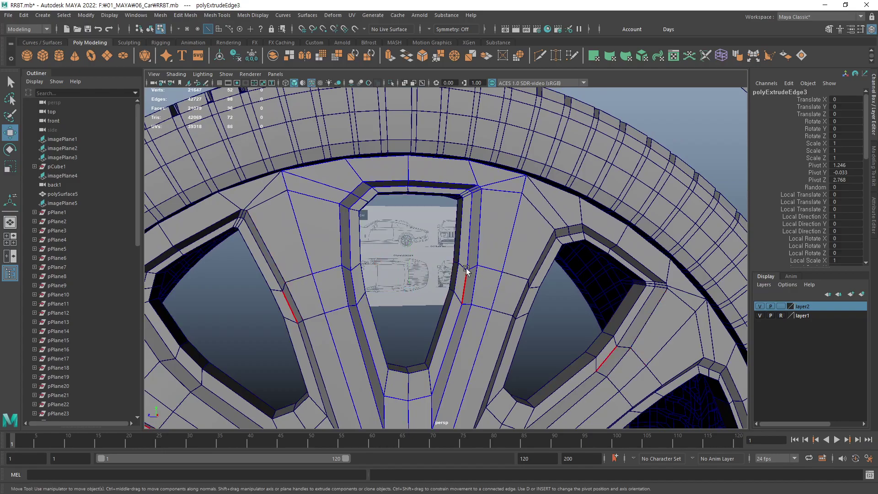
mouse_move(483, 262)
alt+mouse_down()
mouse_move(447, 226)
mouse_move(470, 248)
mouse_move(389, 264)
mouse_move(326, 255)
mouse_move(441, 247)
mouse_move(434, 261)
mouse_move(394, 260)
mouse_move(408, 263)
mouse_move(398, 280)
mouse_move(508, 286)
mouse_move(529, 274)
mouse_move(525, 292)
alt+mouse_up()
double_click(471, 240)
key(ctrl+e)
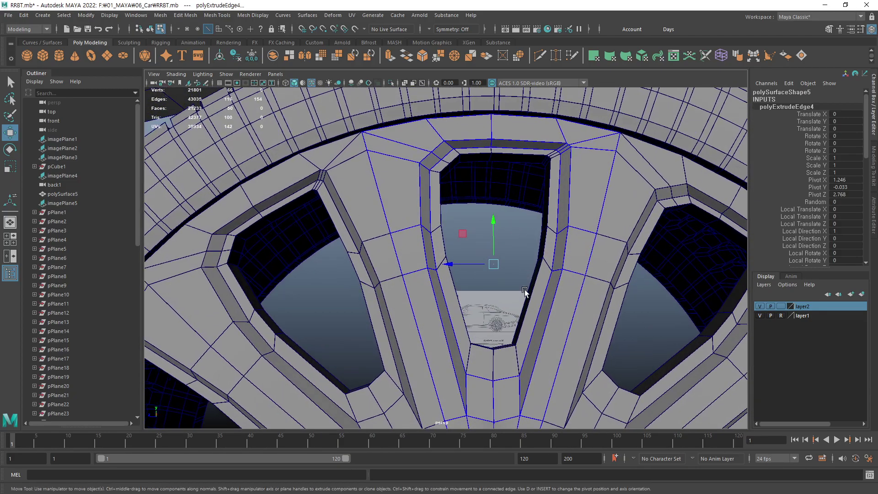
key(F8)
alt+drag(526, 242, 500, 225)
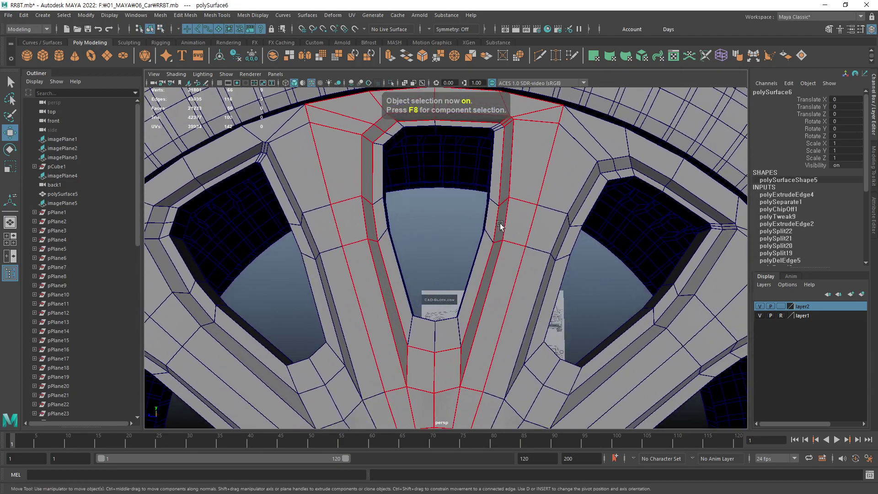
click(479, 267)
mouse_move(491, 315)
alt+mouse_down()
mouse_move(518, 333)
mouse_move(517, 240)
alt+mouse_up()
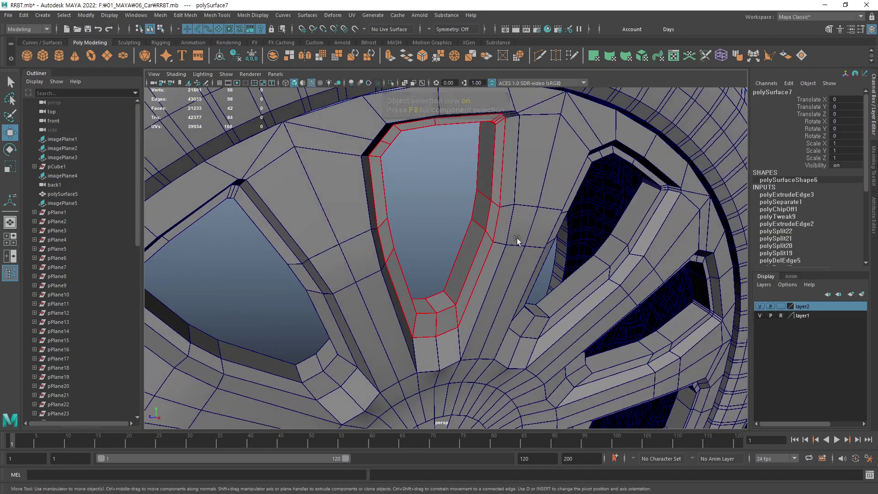
scroll(508, 333, down, 3)
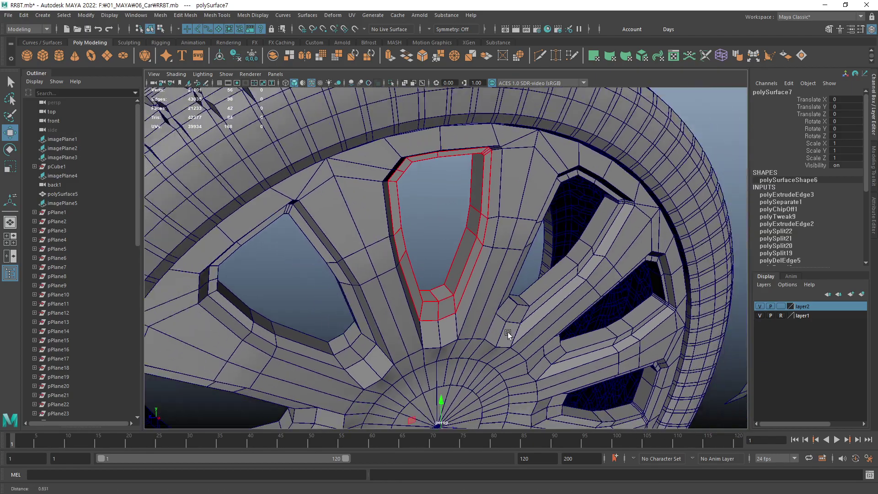
alt+drag(508, 332, 477, 304)
scroll(491, 300, up, 3)
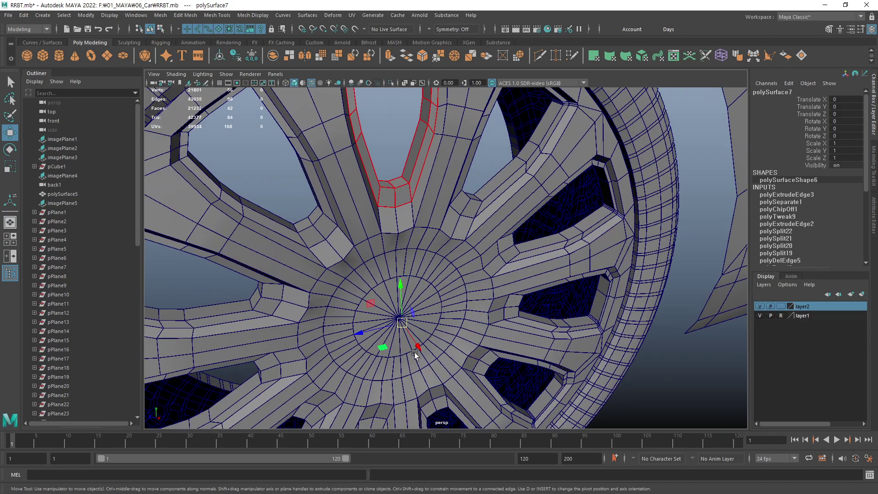
drag(415, 355, 414, 249)
alt+drag(435, 160, 421, 126)
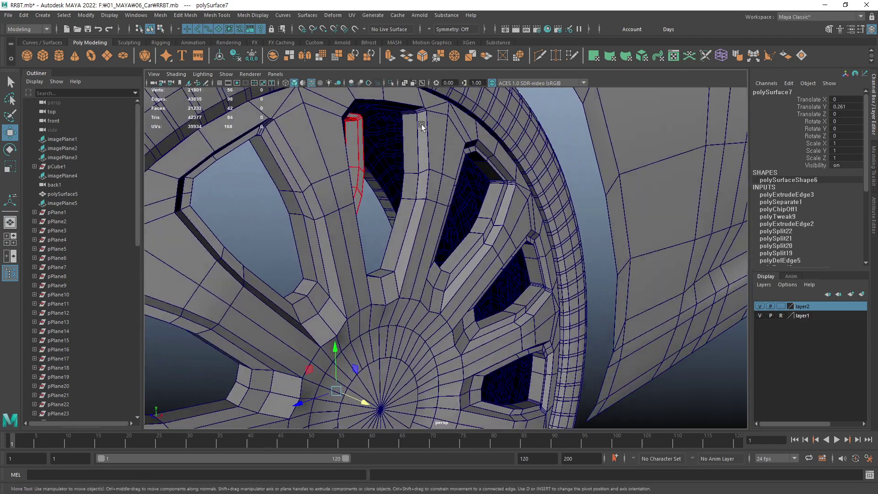
key(ctrl+z)
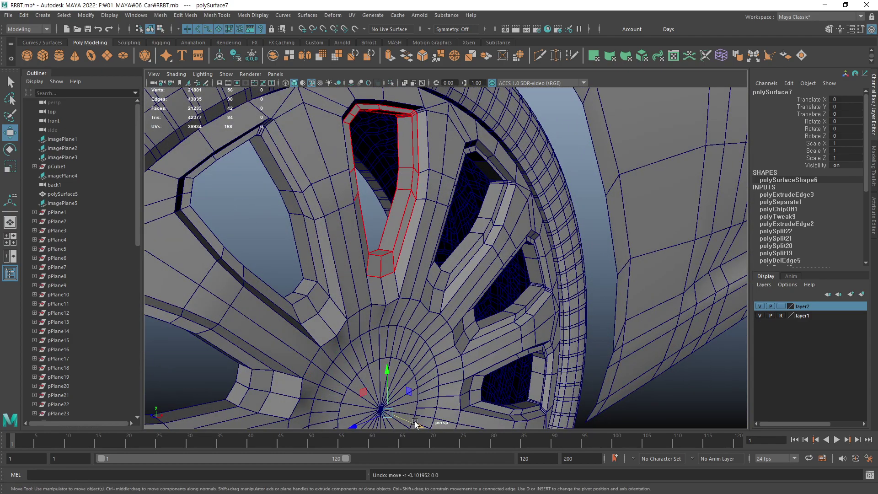
middle_drag(415, 423, 398, 288)
mouse_move(398, 289)
alt+mouse_down()
mouse_move(530, 299)
mouse_move(472, 262)
alt+mouse_up()
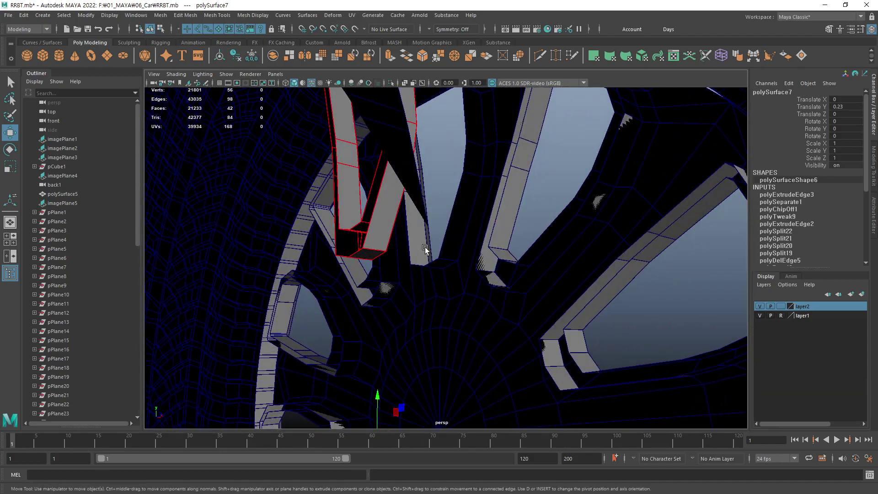
key(ctrl+z)
key(ctrl+z)
key(ctrl+z)
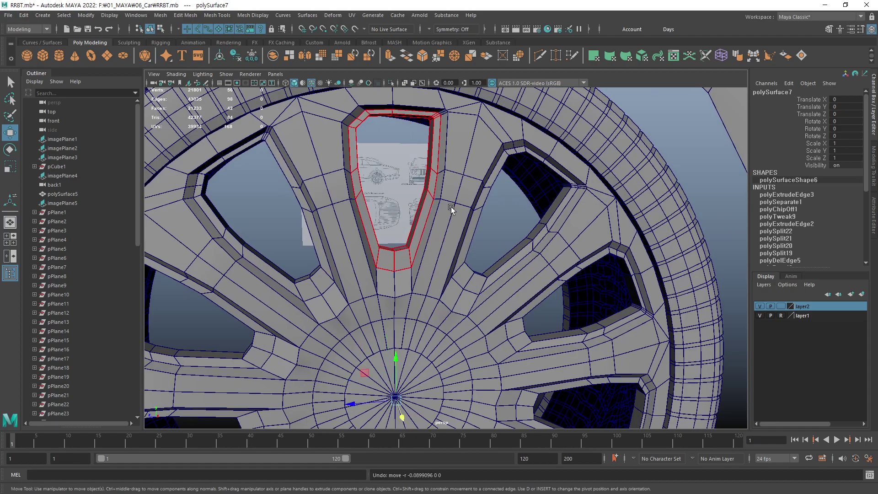
mouse_move(451, 206)
alt+mouse_down()
mouse_move(442, 226)
mouse_move(462, 247)
mouse_move(446, 266)
alt+mouse_up()
scroll(474, 268, up, 5)
scroll(479, 265, down, 5)
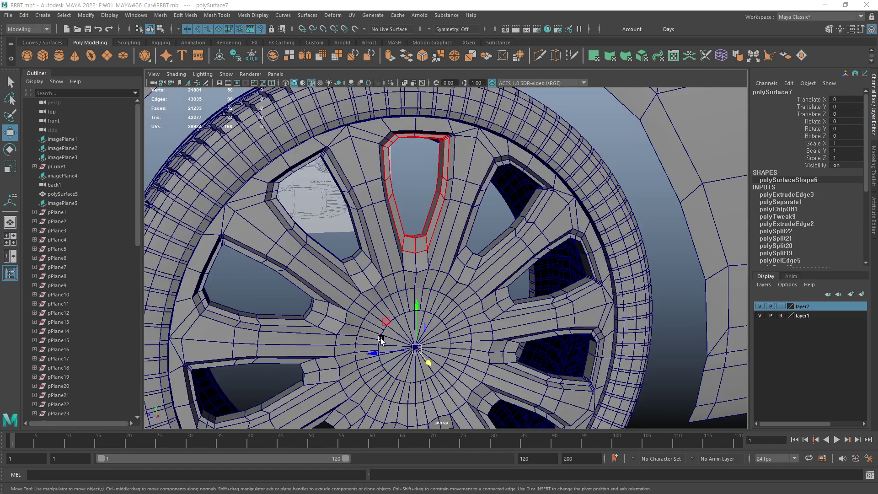
mouse_move(416, 301)
alt+mouse_down()
mouse_move(414, 231)
mouse_move(390, 306)
mouse_move(373, 273)
mouse_move(344, 311)
alt+mouse_up()
scroll(368, 290, up, 5)
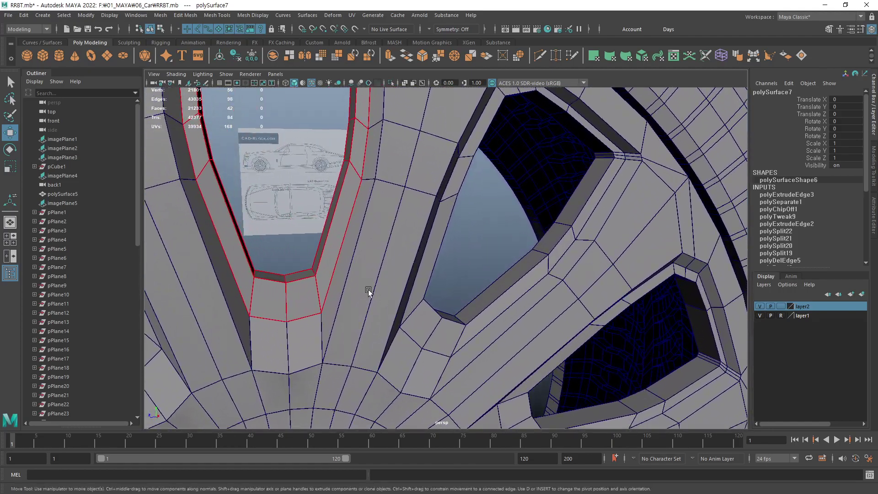
click(355, 288)
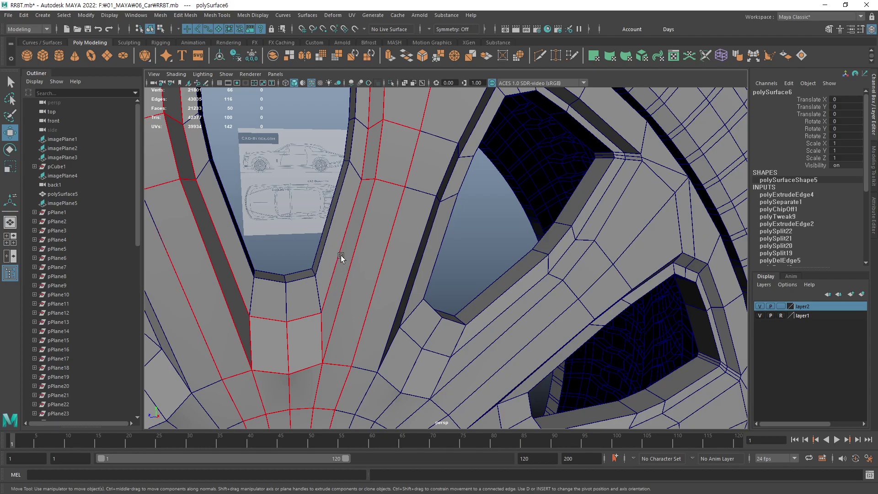
Bevel the spoke wedge's edge loop beside the window with a Fraction of 0.25.
key(F10)
double_click(344, 280)
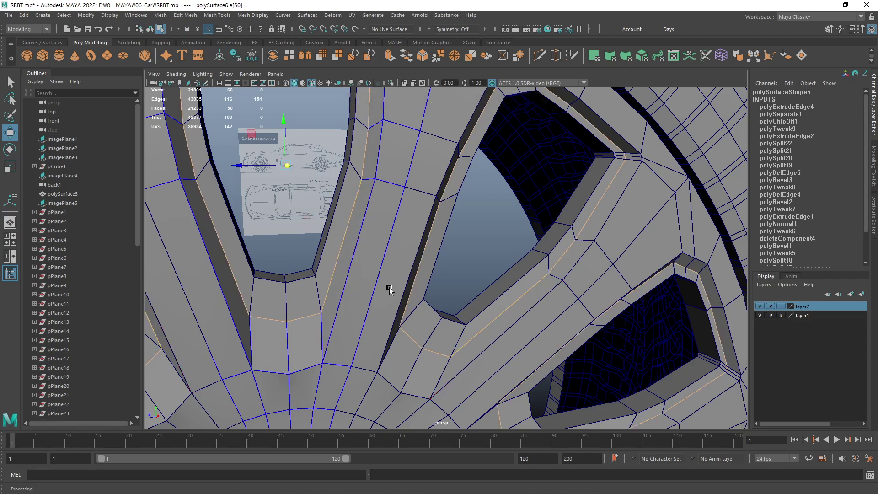
click(422, 57)
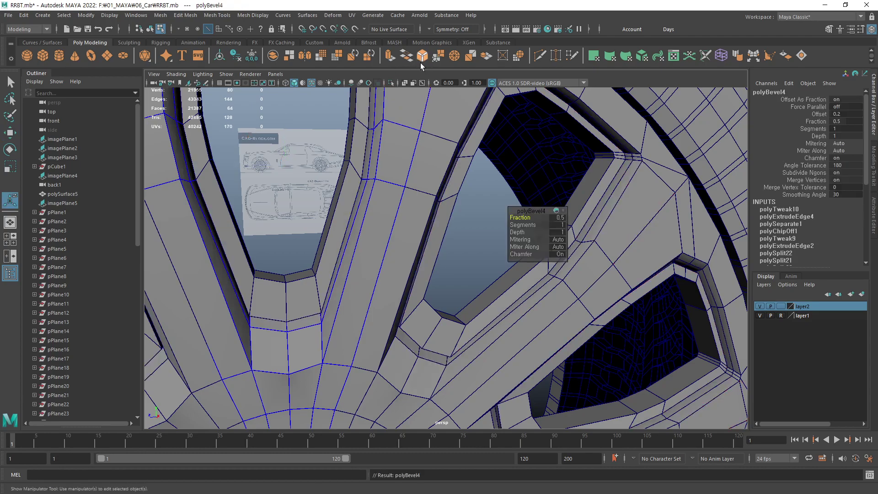
click(560, 219)
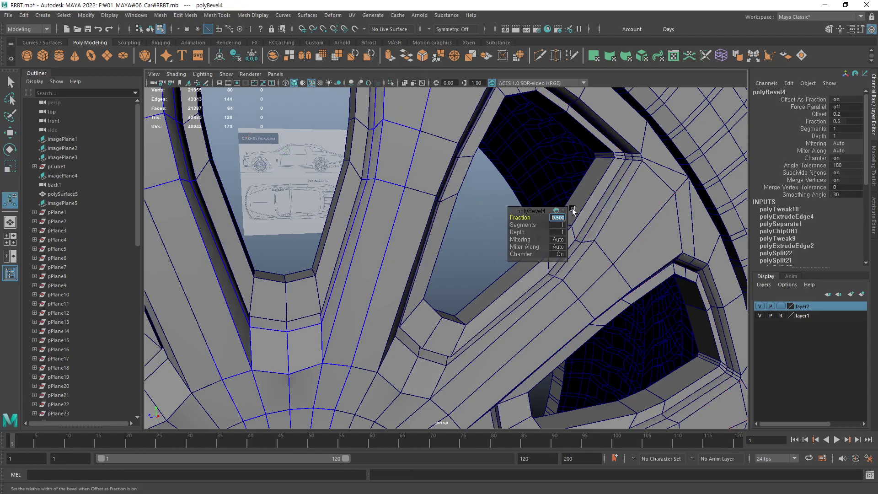
text(25)
key(Return)
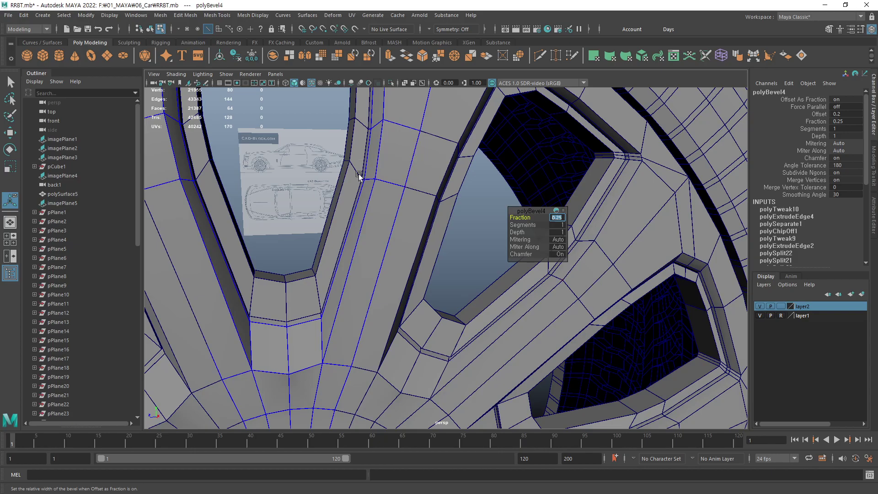
mouse_move(360, 175)
alt+mouse_down()
mouse_move(340, 262)
mouse_move(379, 288)
mouse_move(378, 264)
alt+mouse_up()
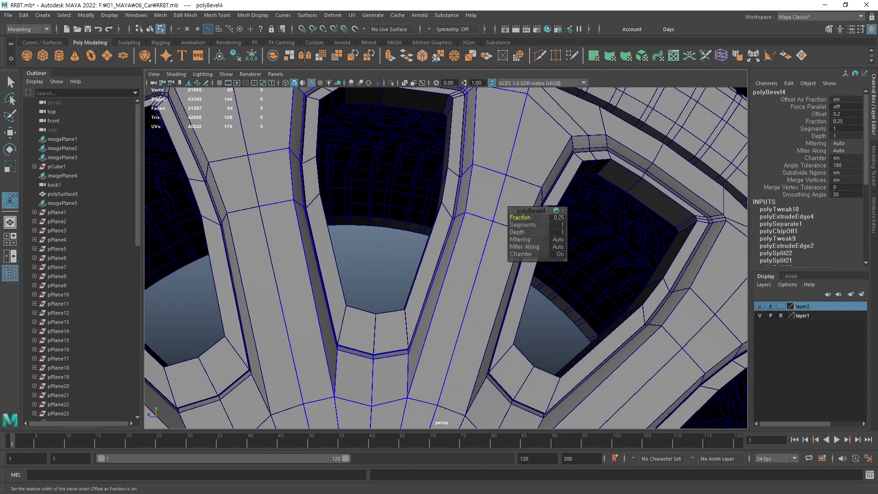
Select and frame the window lip piece polySurface7, ready for edge selection.
key(q)
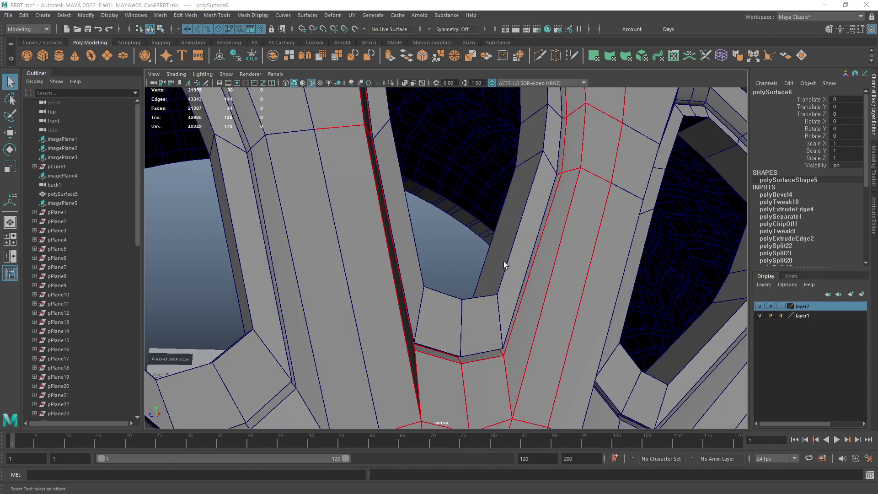
click(472, 311)
key(f)
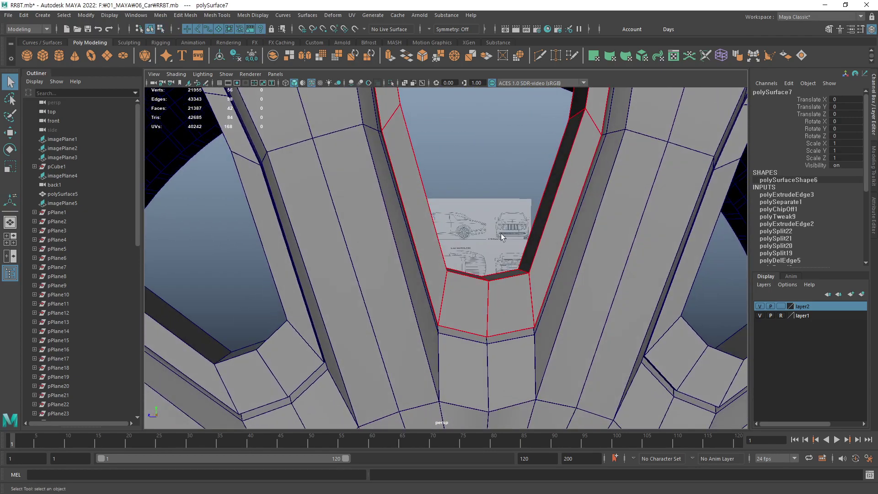
key(F10)
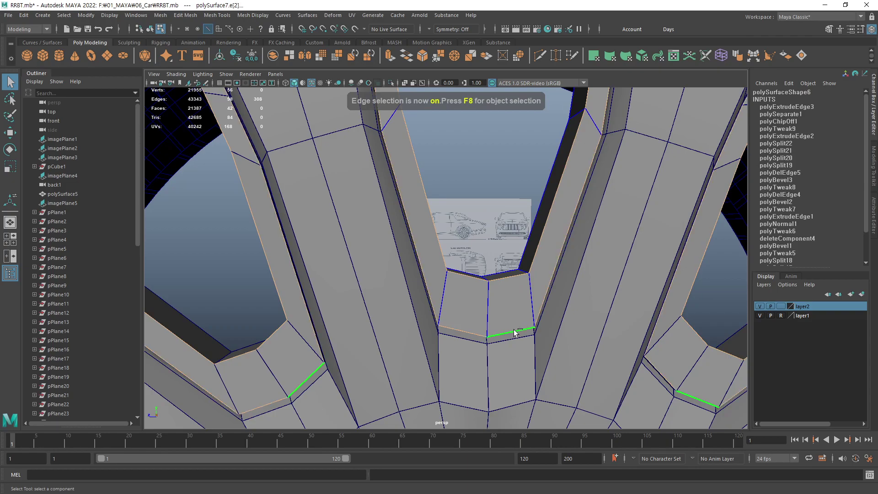
alt+drag(515, 333, 534, 222)
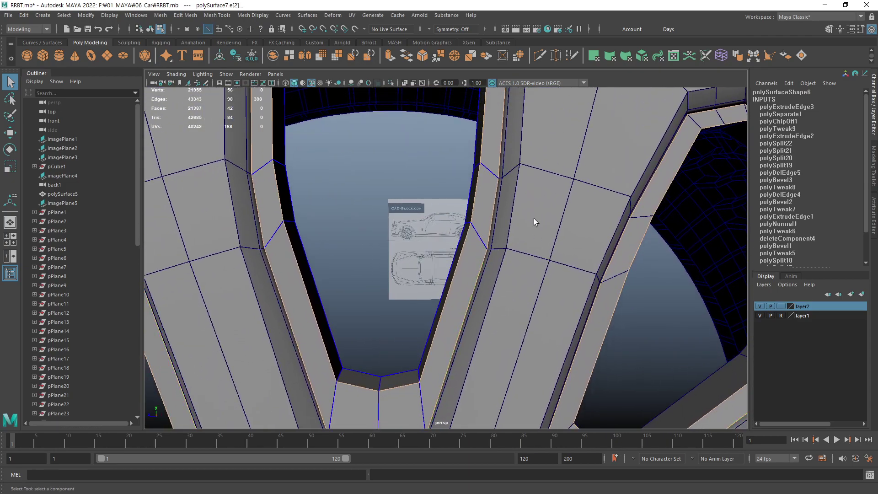
Bevel the window lip's frame edges at 0.5 fraction, then return to object mode and deselect.
click(421, 56)
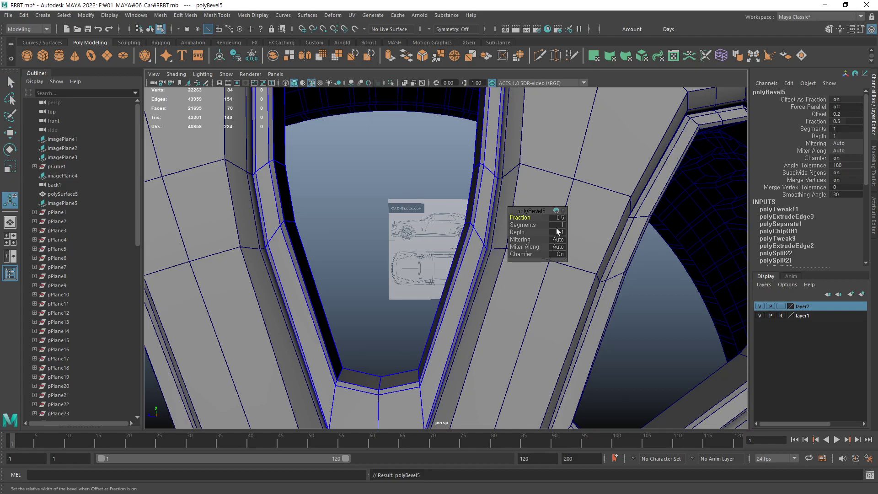
mouse_move(557, 231)
alt+mouse_down()
mouse_move(394, 294)
mouse_move(394, 313)
mouse_move(456, 299)
alt+mouse_up()
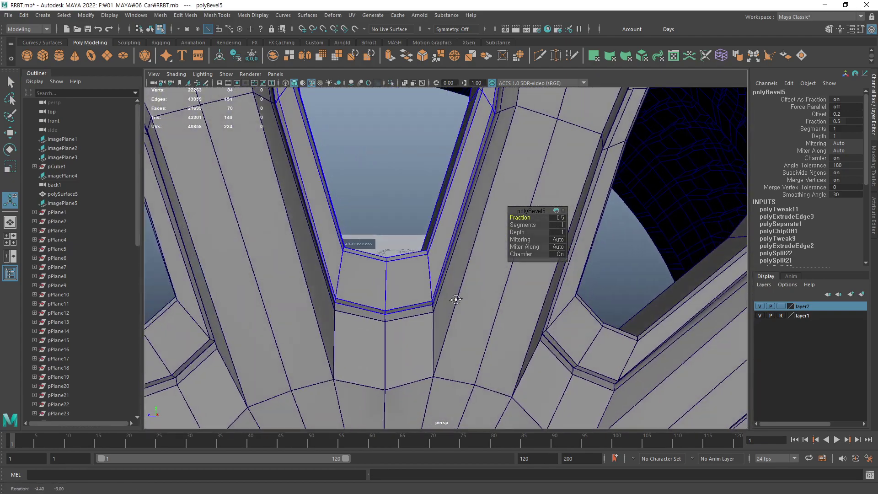
scroll(456, 300, down, 2)
scroll(456, 300, down, 2)
scroll(433, 325, down, 3)
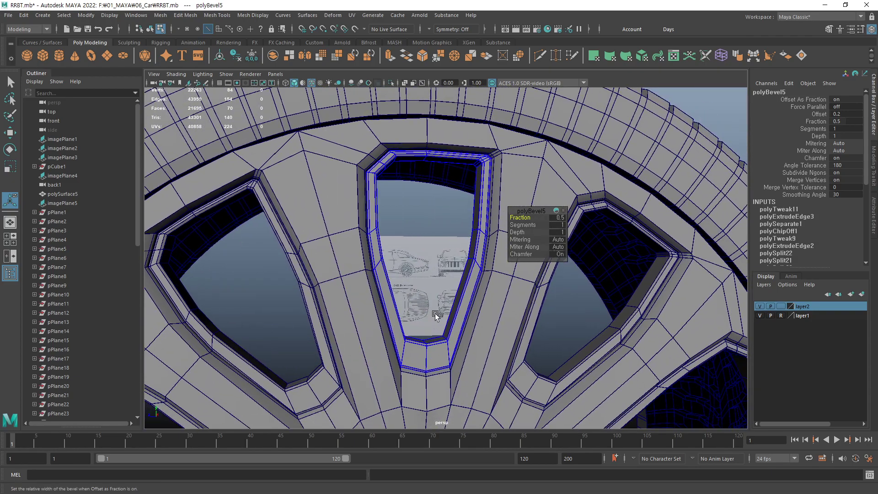
key(q)
key(F8)
click(425, 216)
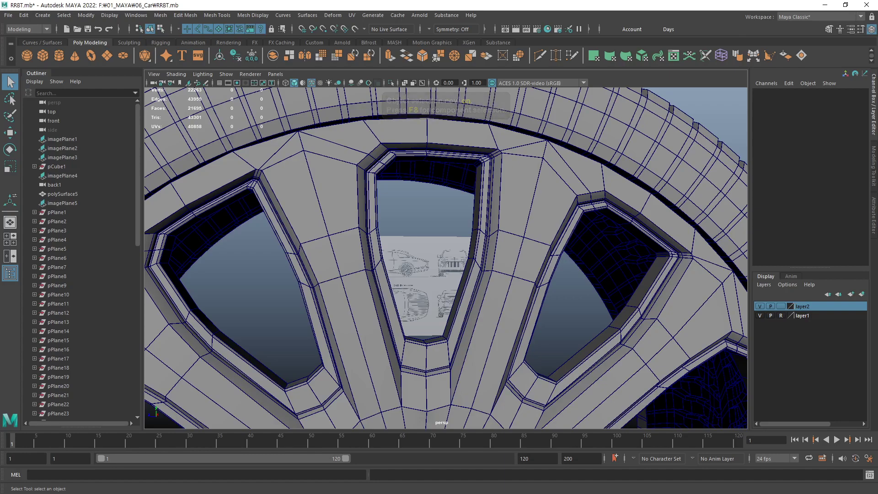
Undo the window frame bevel and clear the edge selection.
scroll(446, 258, down, 5)
scroll(552, 197, up, 2)
scroll(533, 271, up, 2)
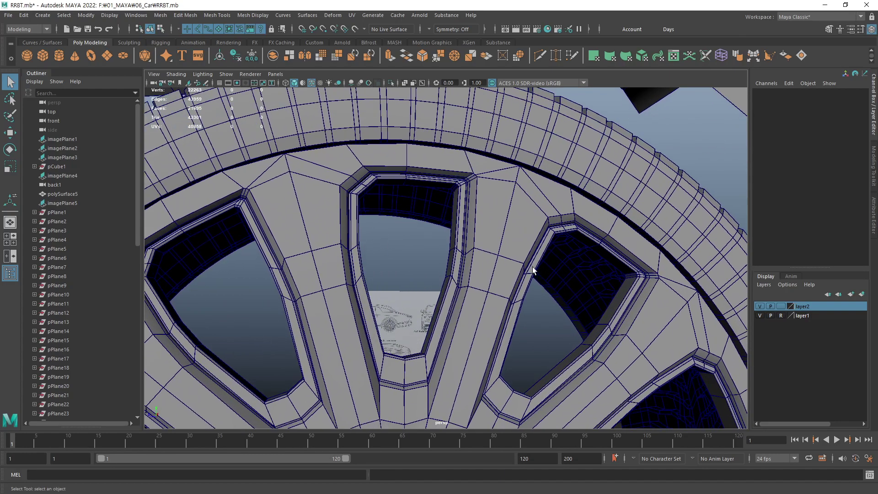
scroll(533, 270, up, 2)
key(ctrl+z)
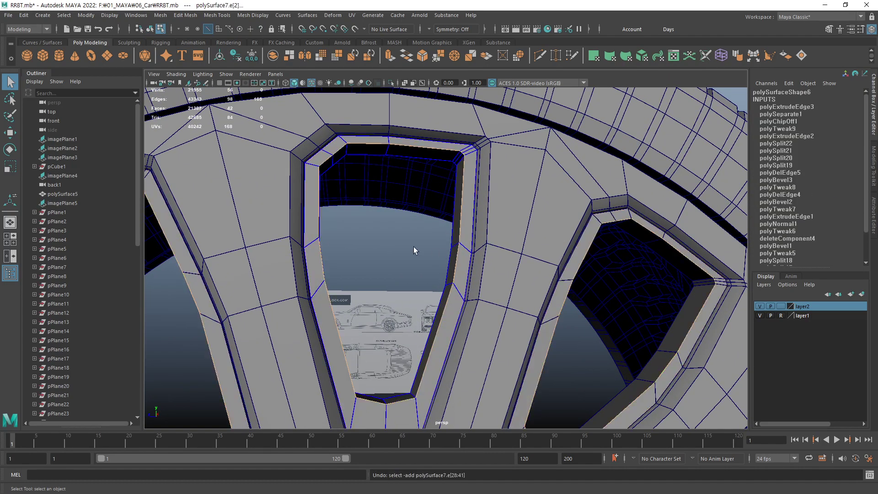
click(410, 257)
Select the edge loop along the window opening's inner top edge.
mouse_move(410, 256)
alt+mouse_down()
mouse_move(420, 210)
mouse_move(442, 211)
alt+mouse_up()
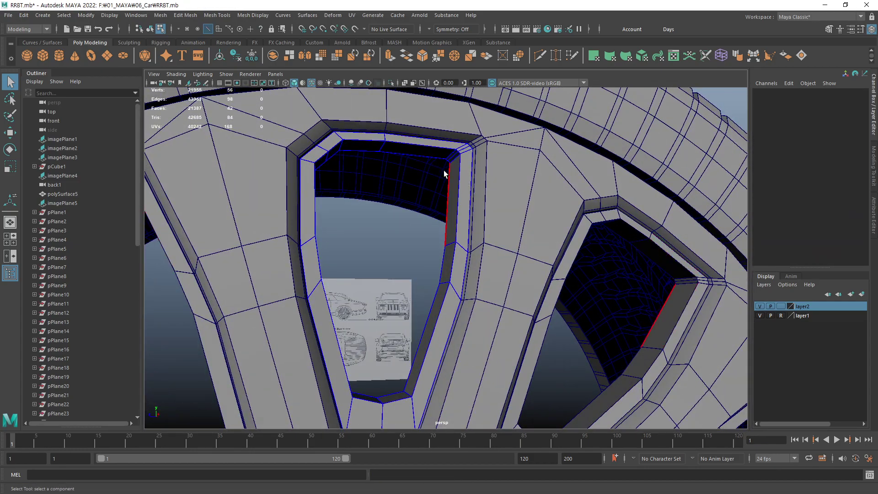
alt+middle_drag(448, 161, 465, 220)
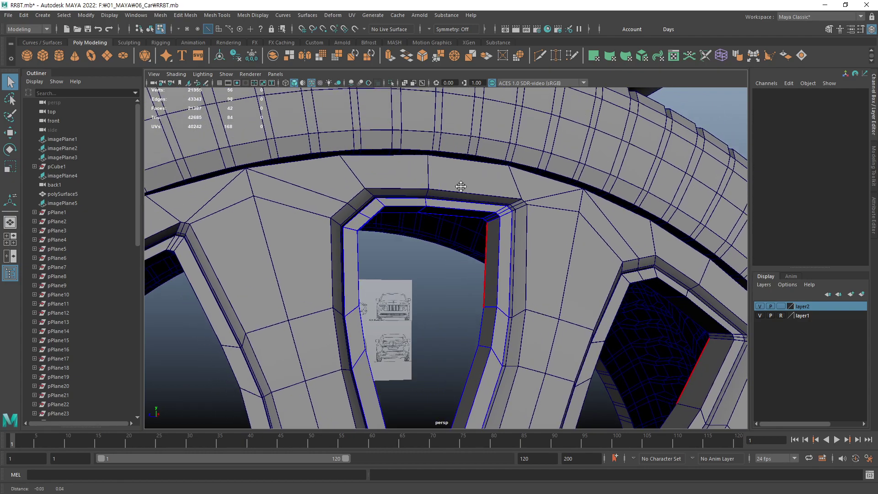
alt+right_drag(464, 221, 505, 210)
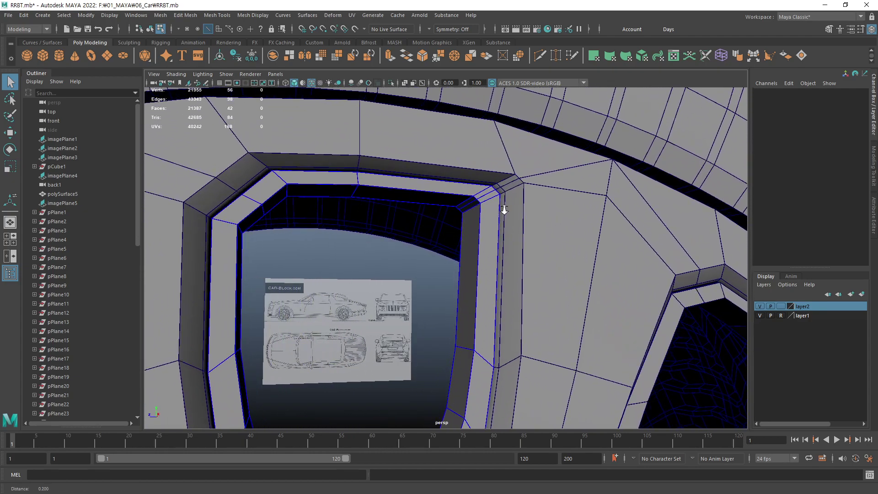
click(460, 213)
mouse_move(386, 249)
alt+mouse_down()
mouse_move(347, 248)
mouse_move(462, 274)
alt+mouse_up()
double_click(352, 233)
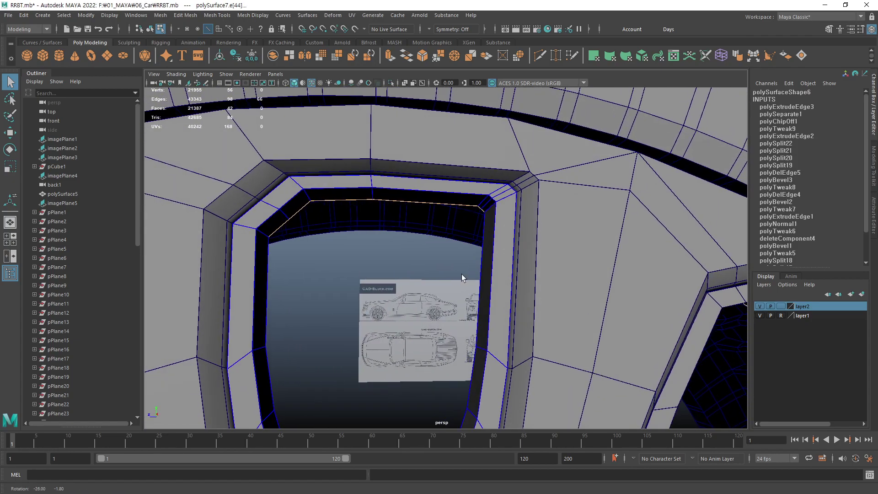
In a maximized side view, lower the selected lip edge loop slightly.
key(space)
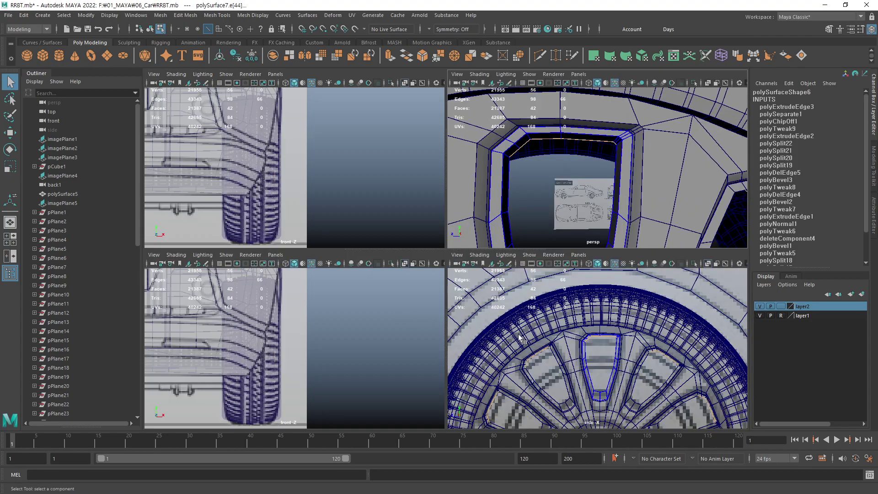
key(space)
key(w)
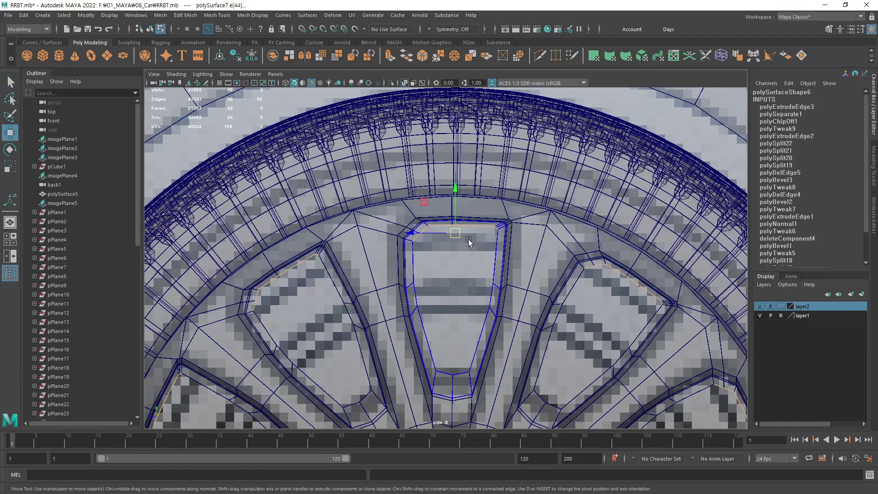
drag(454, 206, 452, 231)
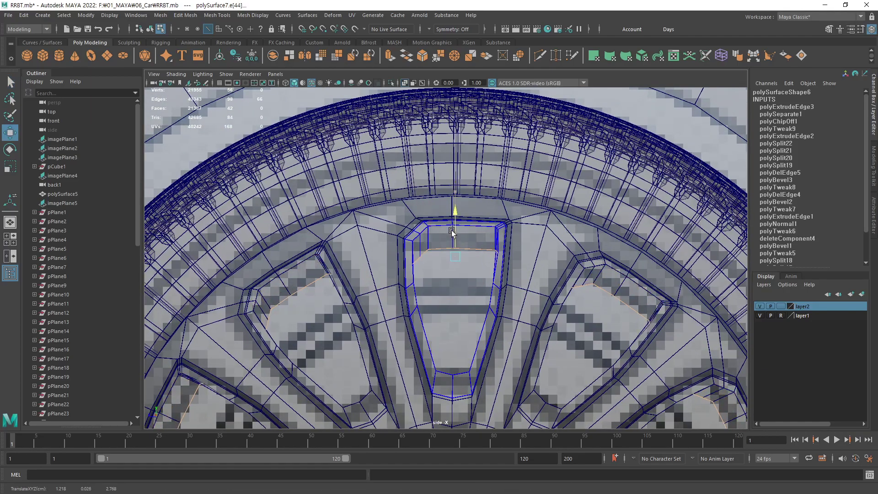
scroll(537, 255, up, 1)
scroll(536, 255, up, 2)
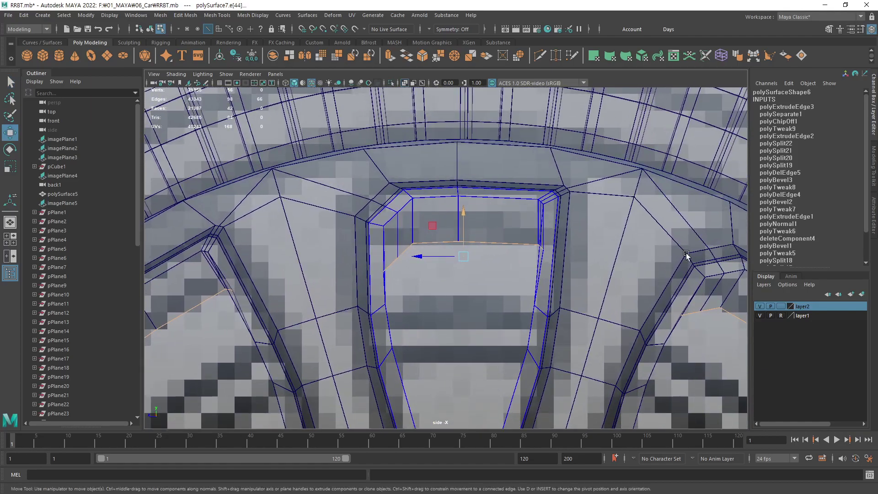
scroll(582, 267, up, 1)
scroll(558, 242, up, 1)
Shift the lip's vertical vertex column and adjust its inner and left corner vertices.
key(F9)
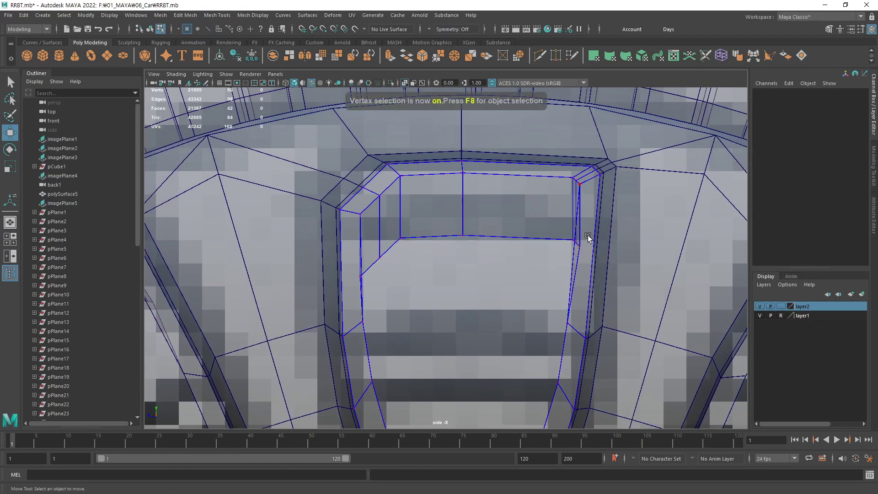
mouse_move(563, 256)
mouse_down()
mouse_move(584, 231)
mouse_move(538, 248)
mouse_up()
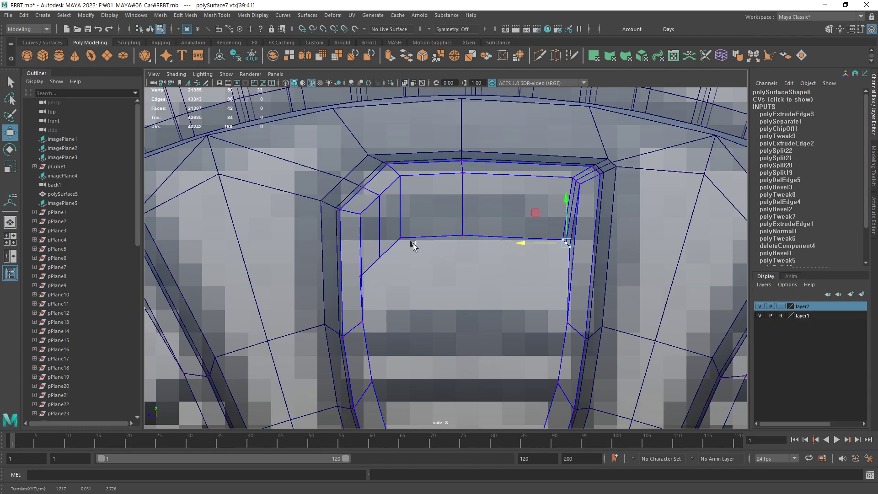
click(379, 257)
drag(370, 258, 368, 258)
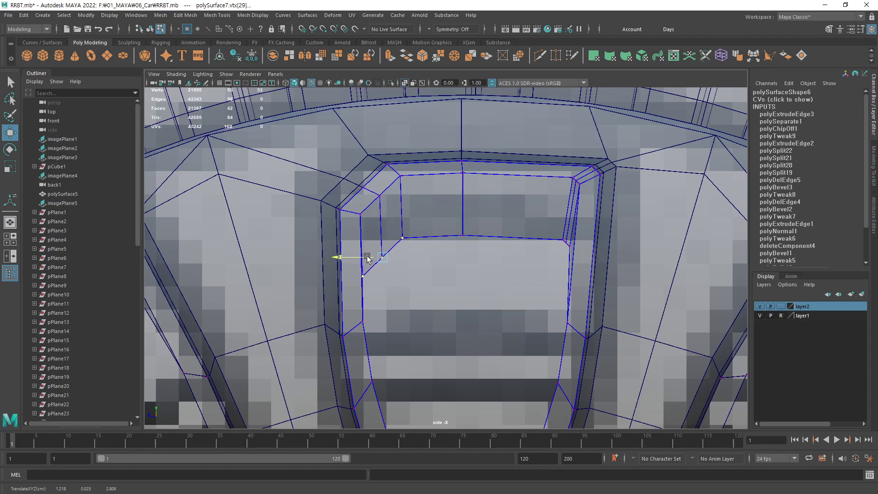
drag(476, 219, 452, 260)
drag(461, 206, 463, 166)
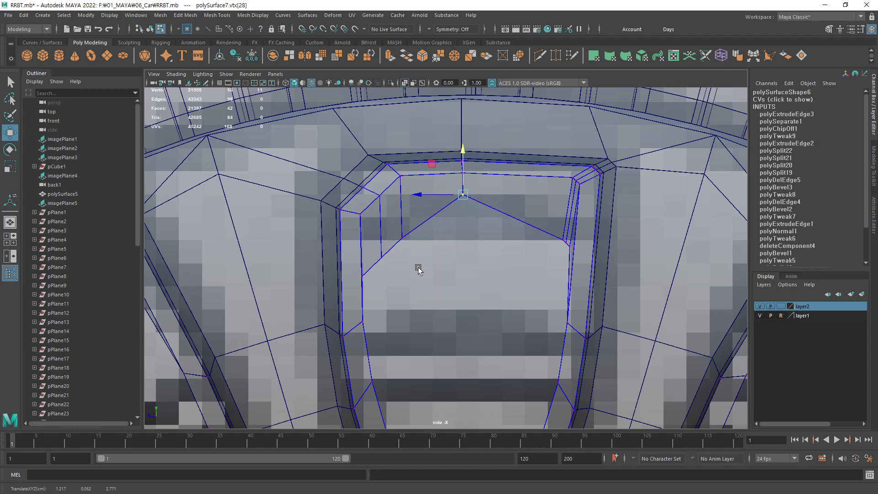
mouse_move(421, 260)
mouse_down()
mouse_move(398, 227)
mouse_move(417, 265)
mouse_up()
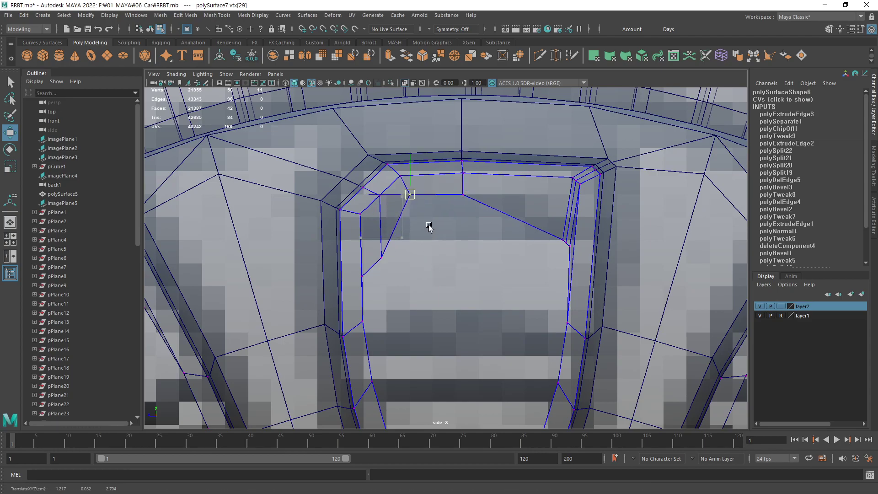
drag(402, 222, 427, 227)
Move the right corner and left-side lip vertices into line with the window outline.
drag(570, 231, 559, 250)
mouse_move(551, 282)
mouse_down()
mouse_move(527, 235)
mouse_move(558, 282)
mouse_move(554, 230)
mouse_move(562, 229)
mouse_up()
click(540, 196)
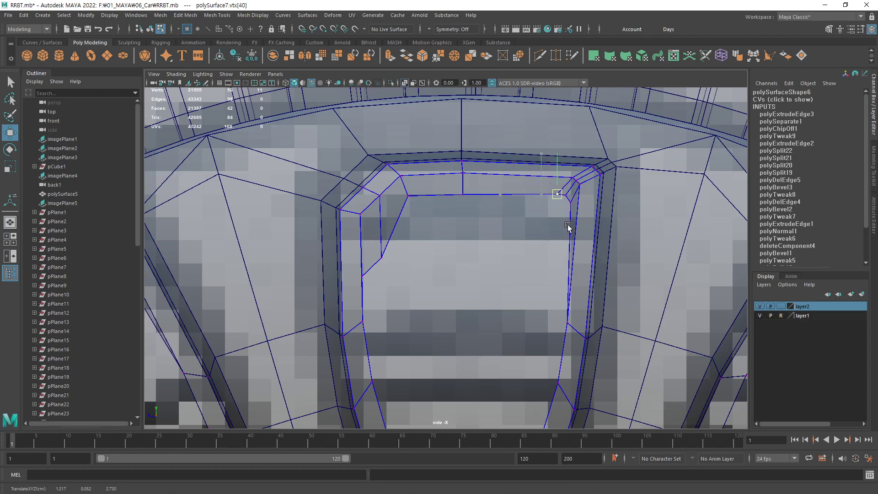
click(466, 179)
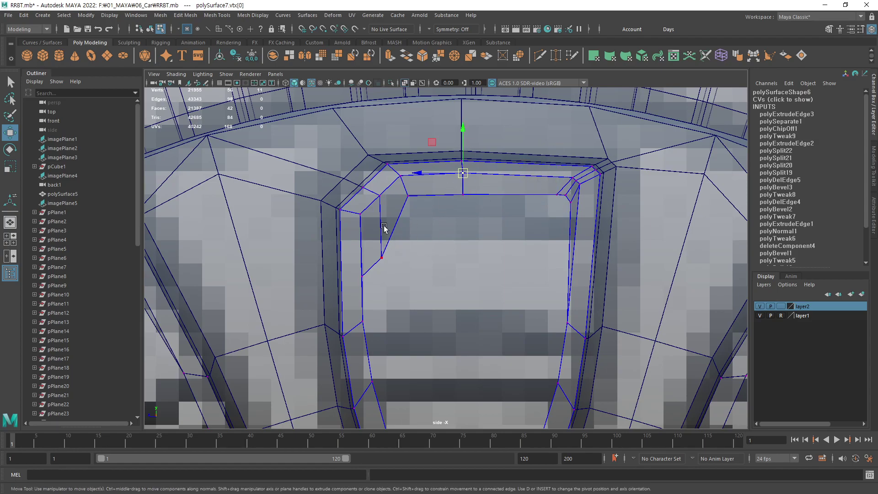
click(381, 197)
click(382, 257)
middle_drag(402, 276, 421, 233)
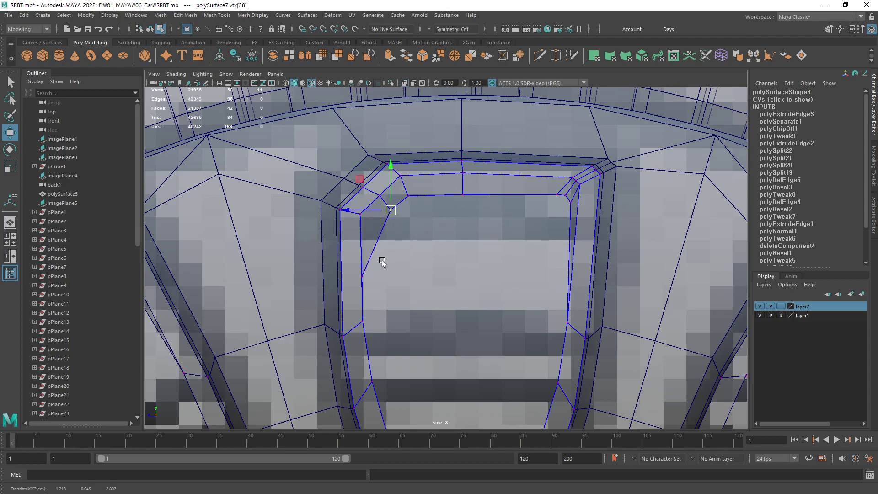
Raise the left-edge vertex and lower the top-right corner to follow the window outline.
click(363, 276)
middle_drag(363, 275, 363, 215)
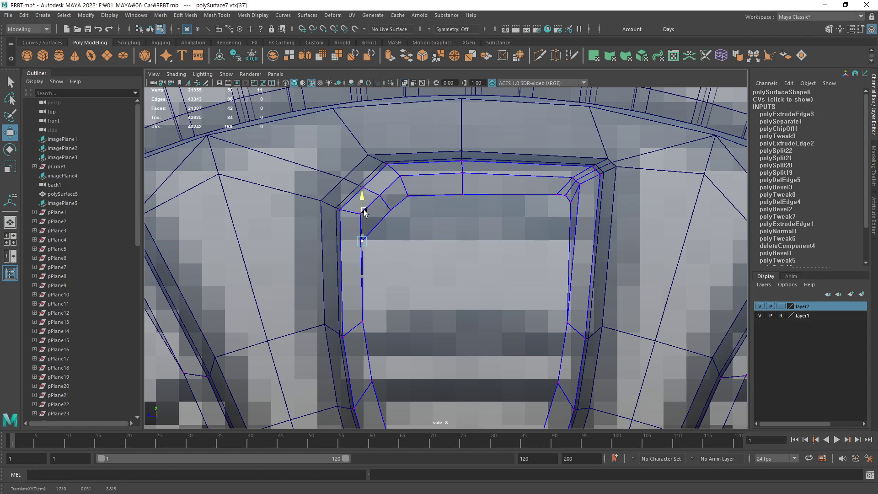
drag(352, 238, 356, 238)
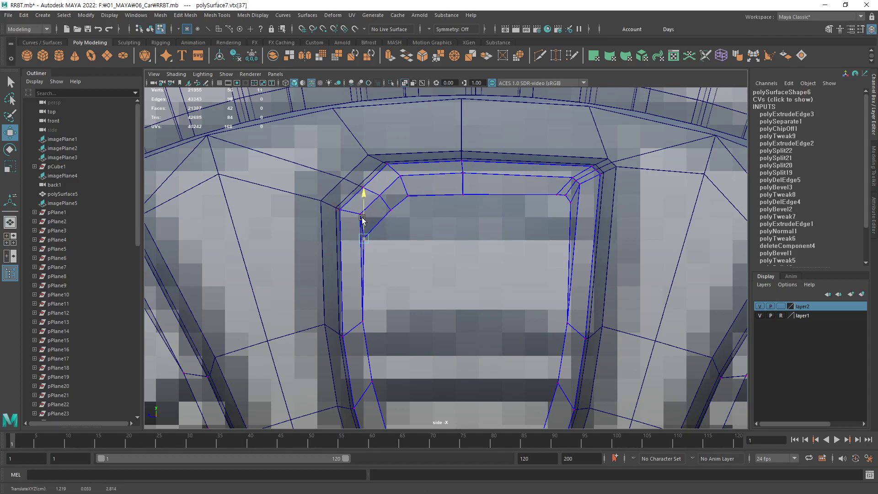
click(571, 206)
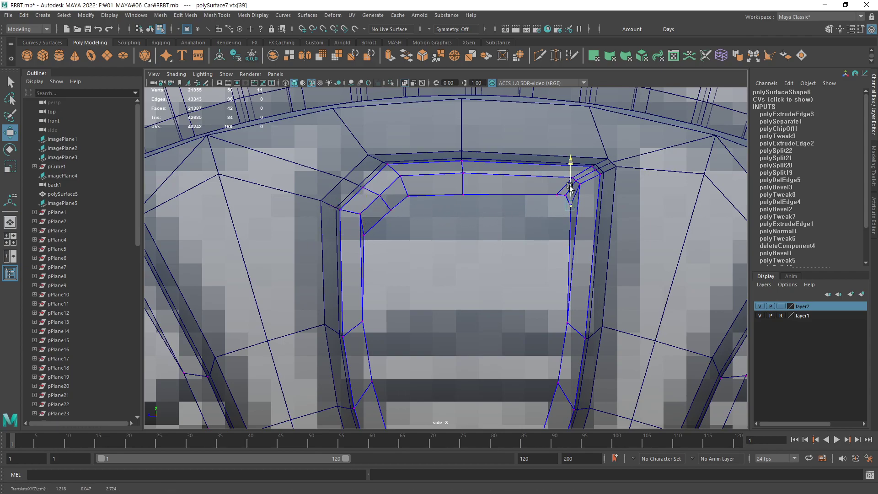
mouse_move(571, 183)
mouse_down()
mouse_move(564, 221)
mouse_move(571, 206)
mouse_up()
click(565, 196)
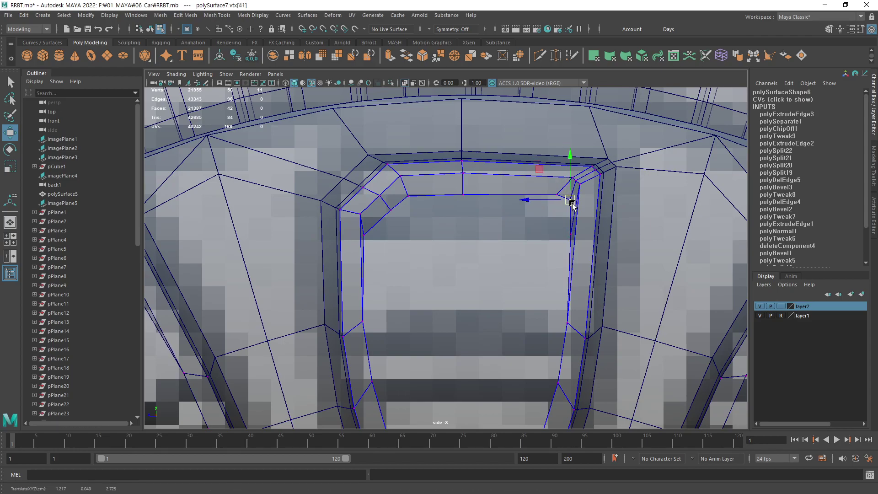
click(557, 194)
drag(544, 192, 550, 196)
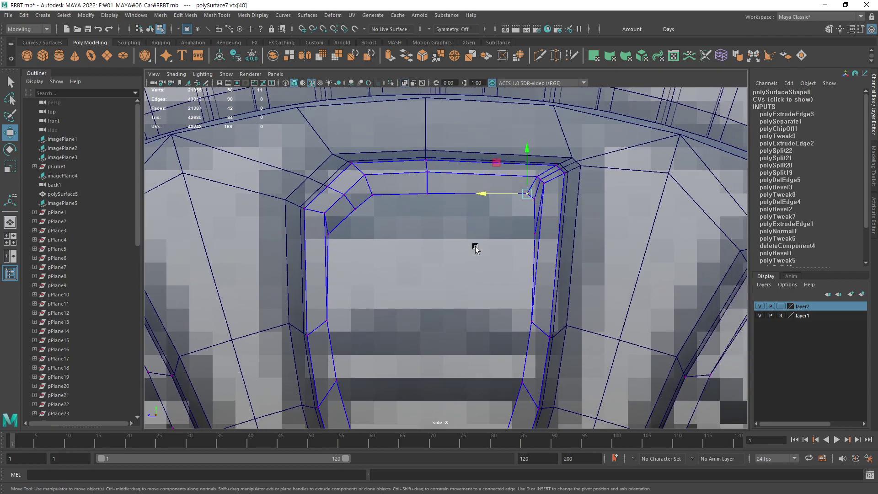
Return to the perspective view and clear the vertex selection.
key(space)
key(space)
mouse_move(544, 254)
alt+mouse_down()
mouse_move(550, 235)
mouse_move(539, 267)
mouse_move(516, 249)
mouse_move(509, 265)
mouse_move(496, 245)
mouse_move(550, 241)
mouse_move(584, 255)
mouse_move(406, 257)
mouse_move(411, 233)
alt+mouse_up()
click(496, 245)
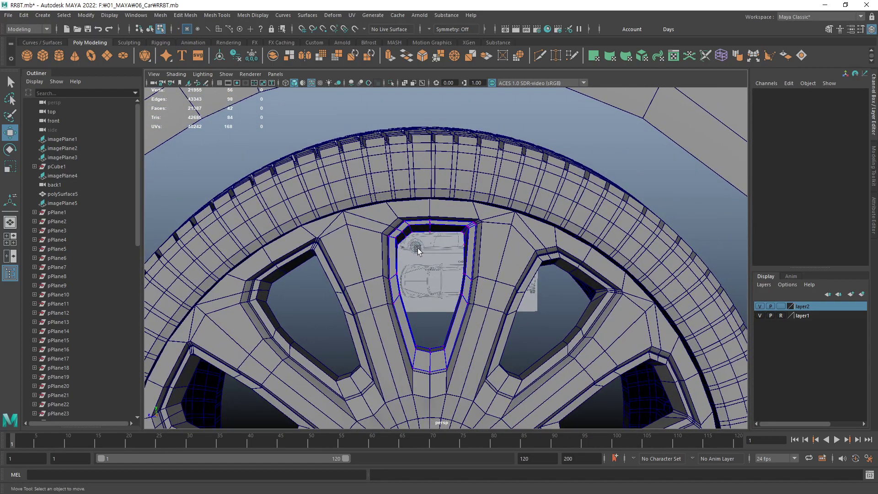
Select the edge run across the top inner rim of the window lip polySurface7.
mouse_move(418, 245)
alt+right_down()
mouse_move(494, 252)
mouse_move(475, 279)
alt+right_up()
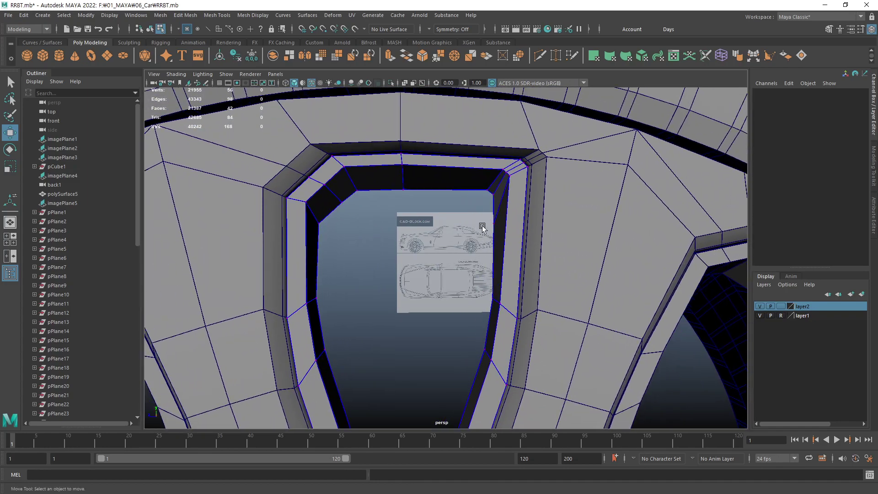
mouse_move(482, 227)
alt+mouse_down()
mouse_move(514, 232)
mouse_move(484, 213)
alt+mouse_up()
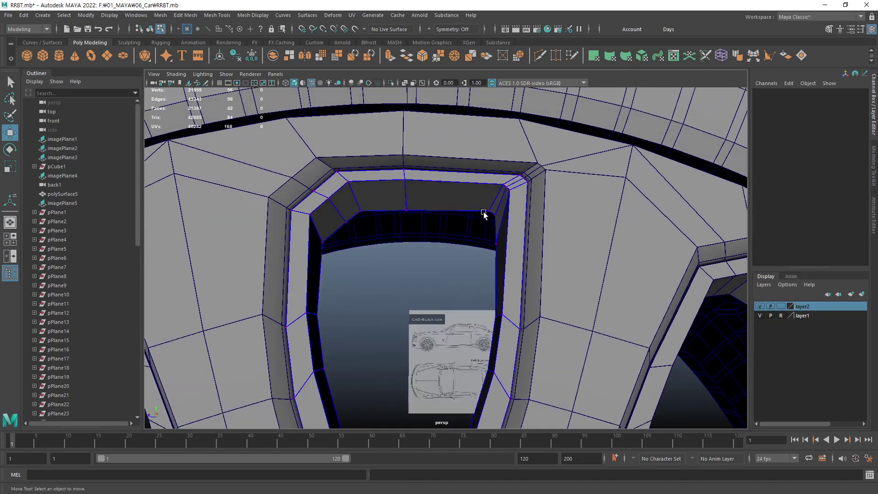
key(F10)
click(393, 212)
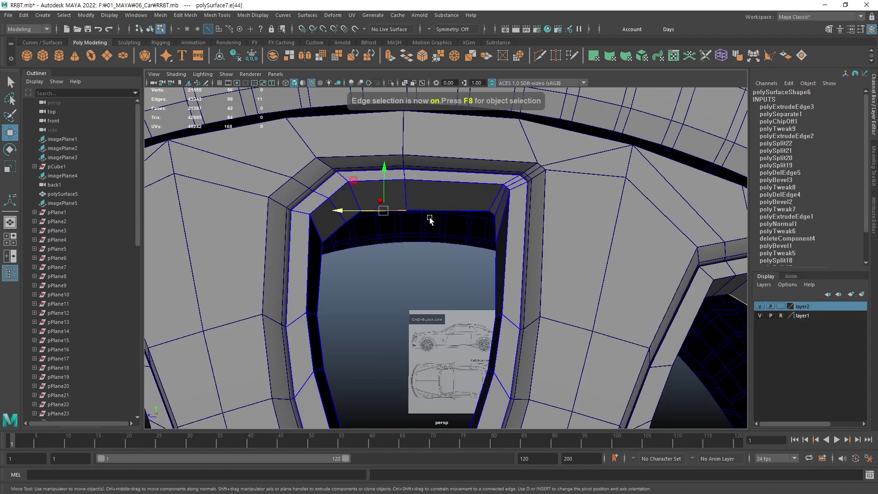
shift+double_click(430, 216)
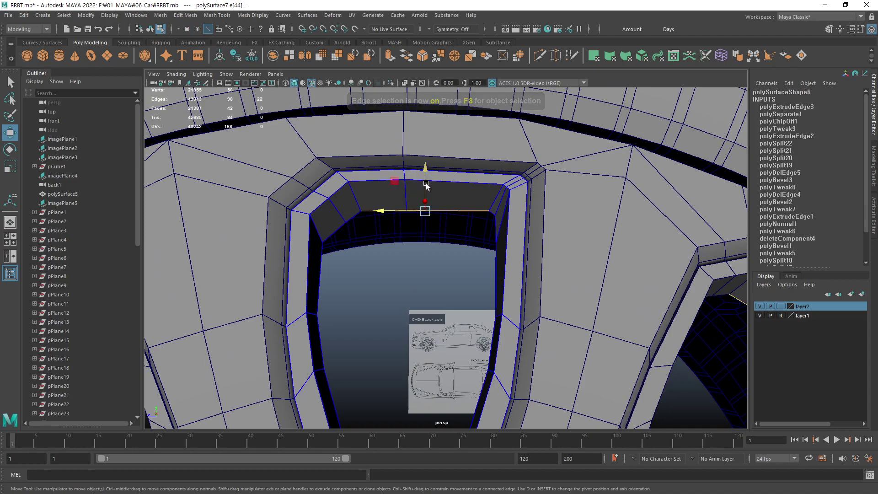
Extrude the top-rim edges downward into a strip dropping into the window opening.
shift+drag(425, 181, 424, 215)
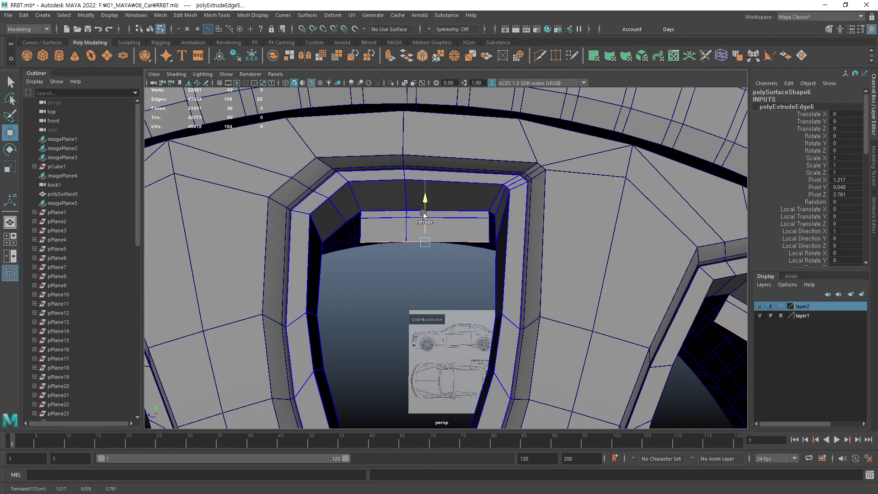
mouse_move(431, 302)
alt+mouse_down()
mouse_move(460, 284)
mouse_move(435, 301)
alt+mouse_up()
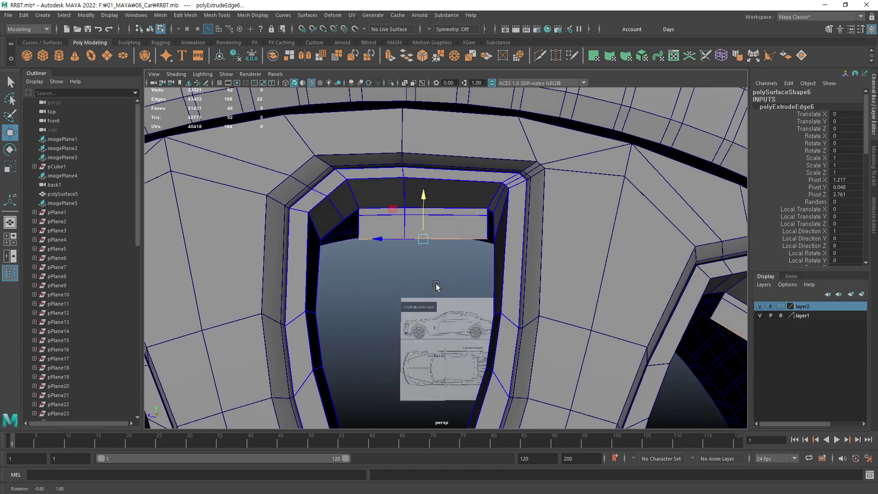
mouse_move(435, 301)
alt+right_down()
mouse_move(430, 208)
mouse_move(443, 238)
mouse_move(467, 236)
alt+right_up()
alt+drag(467, 235, 476, 202)
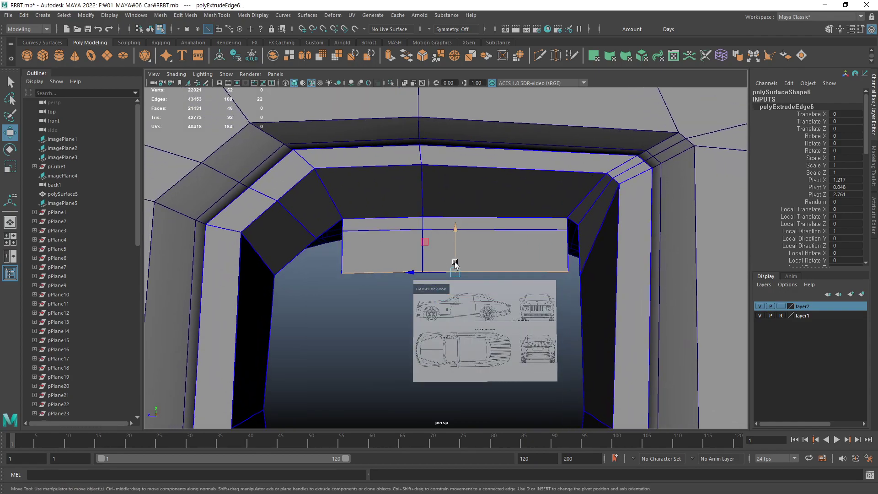
key(F9)
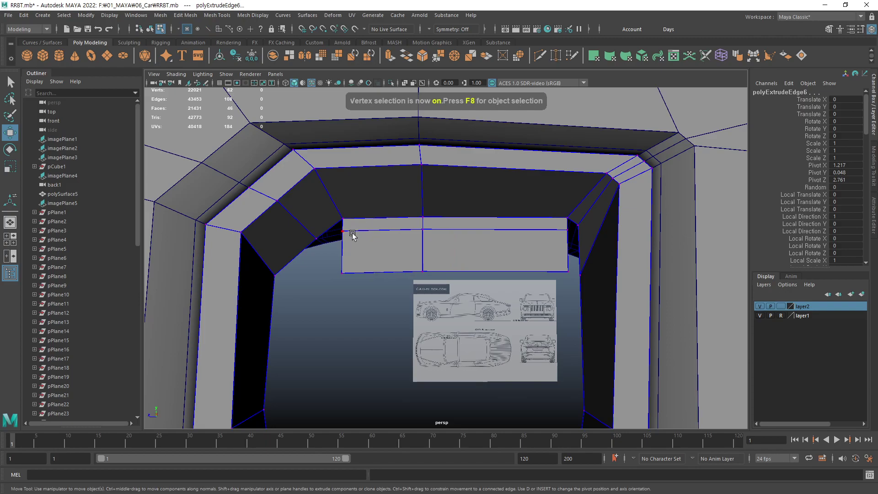
Weld the new strip's four corner vertices onto the window frame corners.
click(342, 232)
click(556, 55)
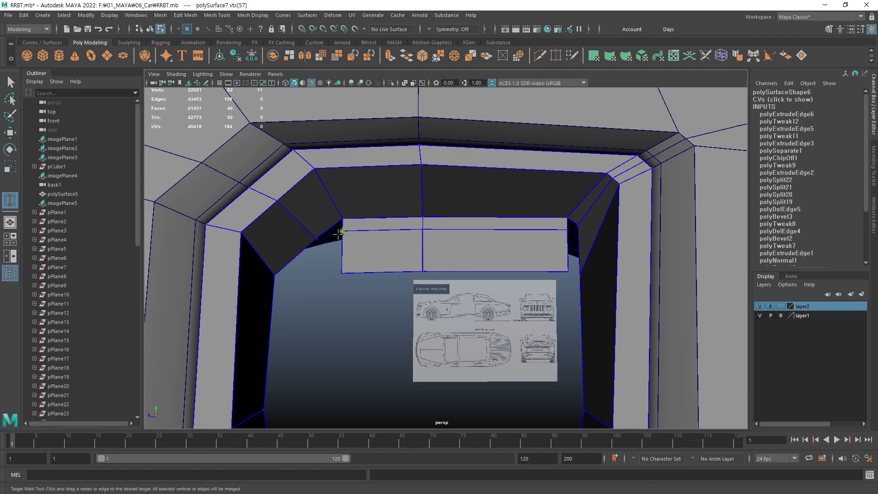
drag(338, 233, 316, 238)
drag(273, 274, 275, 275)
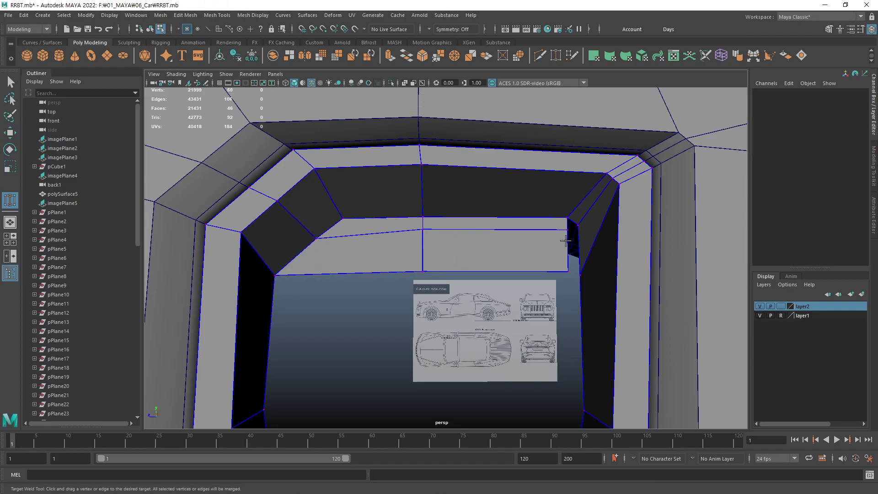
drag(569, 226, 578, 225)
drag(569, 271, 580, 275)
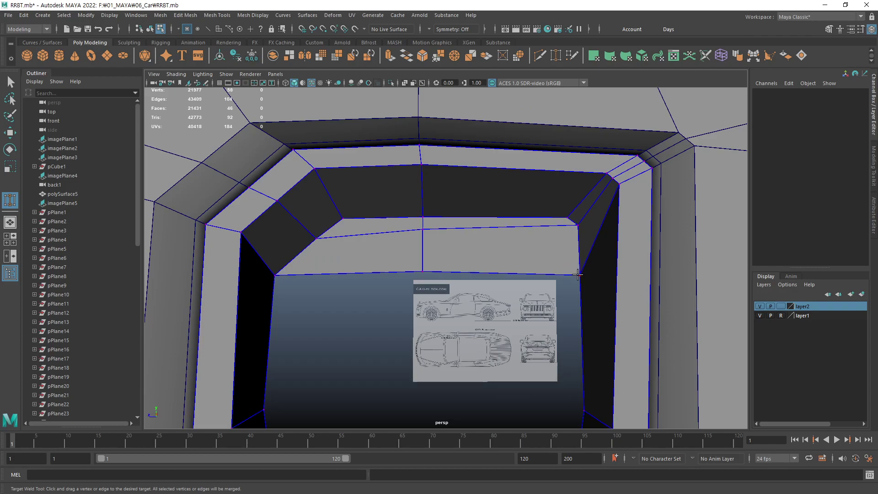
Lower the strip's middle bottom vertex onto the window edge.
key(w)
click(423, 271)
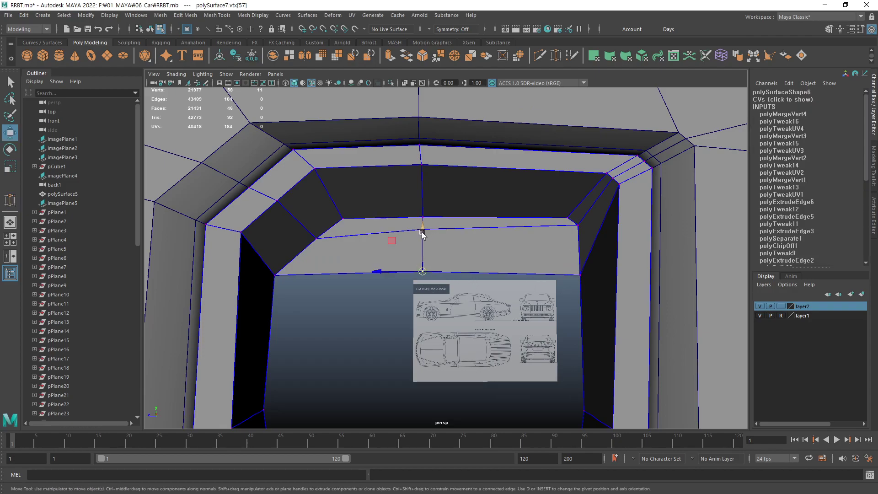
drag(423, 235, 477, 257)
mouse_move(421, 231)
mouse_down()
mouse_move(504, 249)
mouse_move(479, 267)
mouse_up()
scroll(509, 275, down, 3)
scroll(502, 252, up, 3)
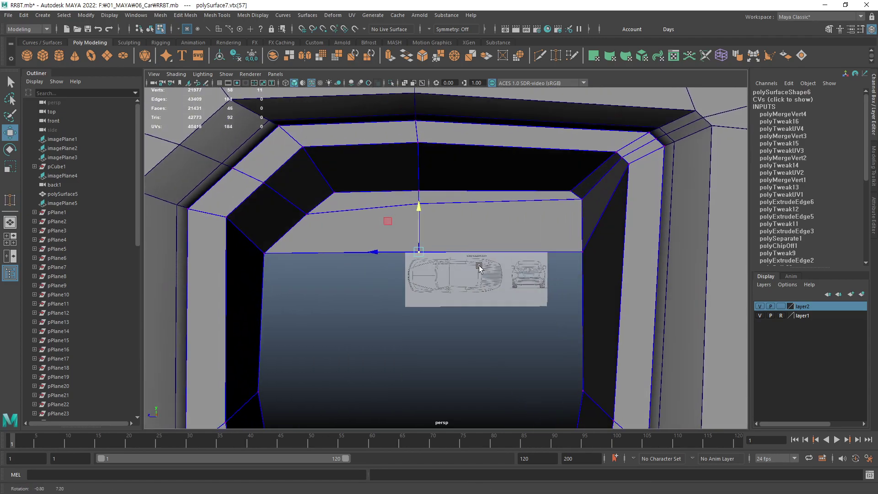
Adjust the frame's top-middle vertex and lower its top-right corner, then show four viewports.
click(418, 201)
drag(418, 181, 435, 182)
click(579, 189)
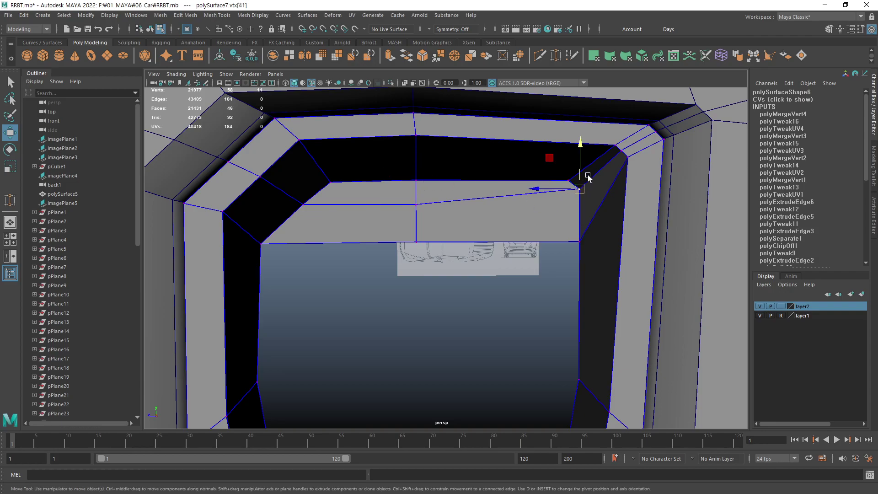
drag(580, 172, 579, 184)
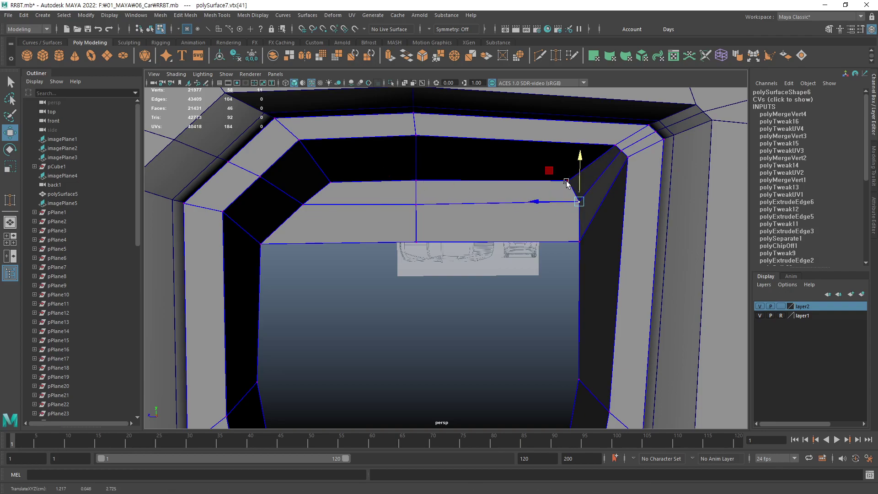
click(547, 180)
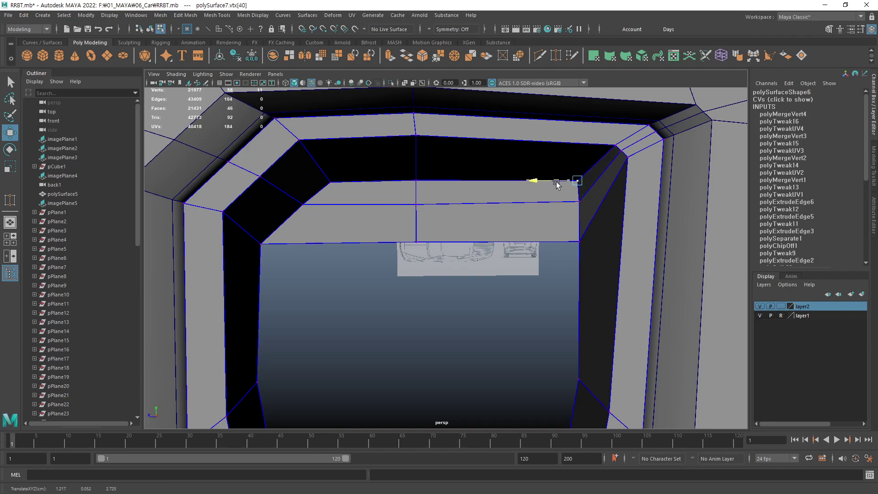
click(578, 194)
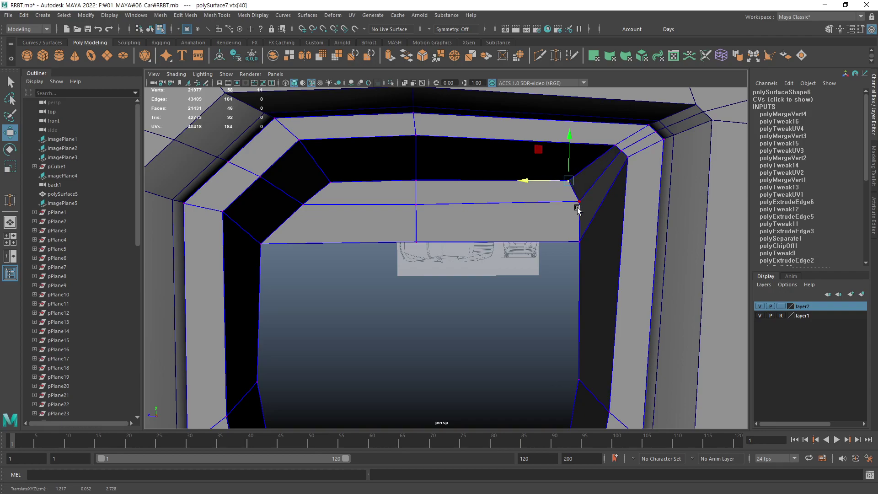
click(543, 238)
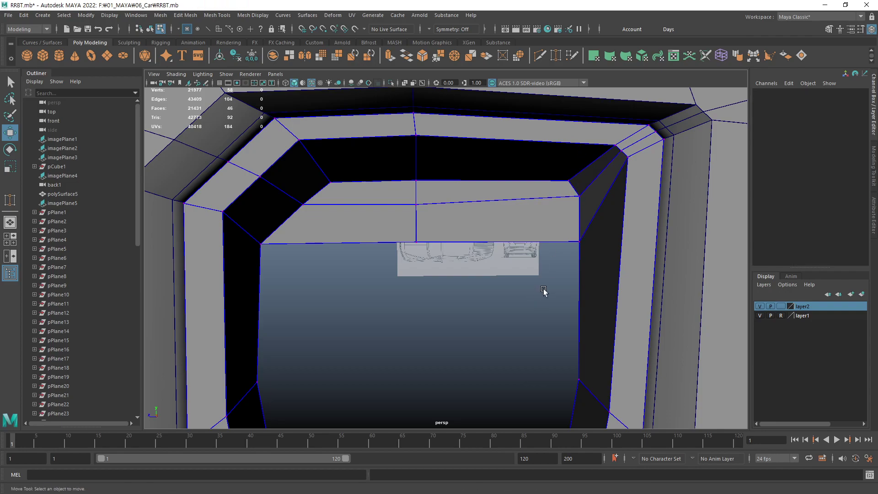
scroll(526, 257, down, 5)
key(space)
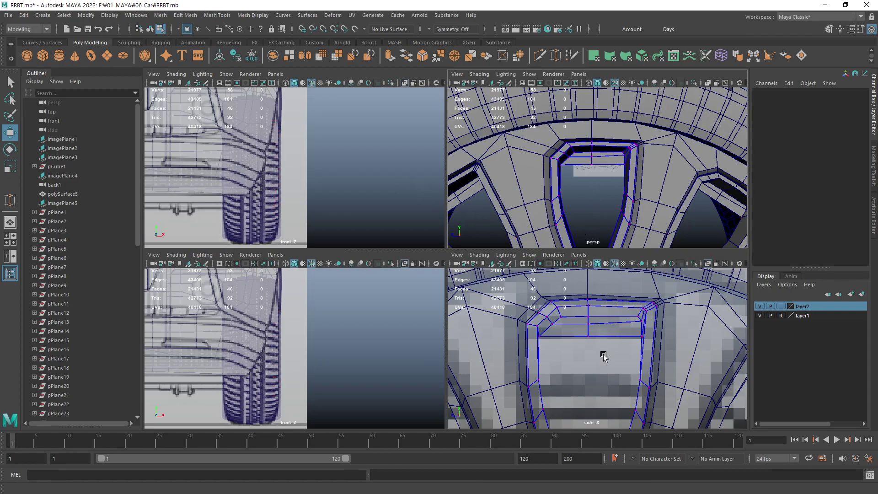
Align corner vertices vtx[39] and vtx[37] in side view, then orbit a perspective close-up.
scroll(611, 352, up, 2)
scroll(640, 339, up, 1)
click(658, 332)
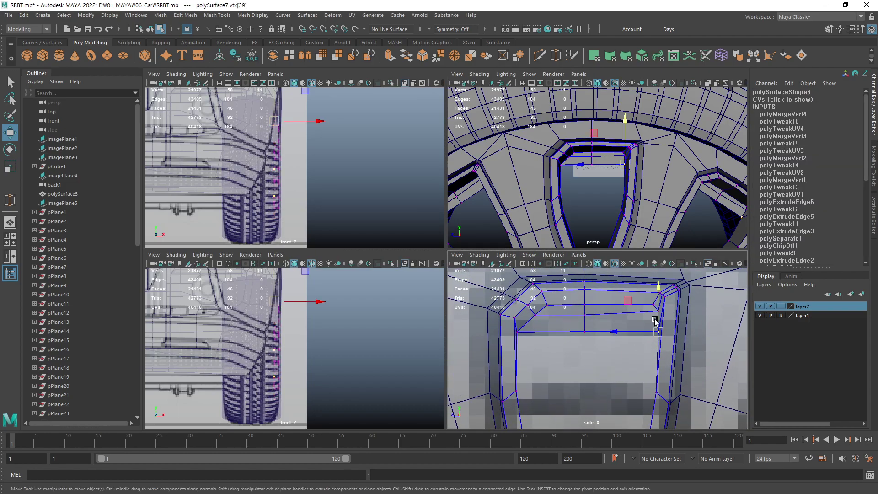
click(517, 332)
click(588, 353)
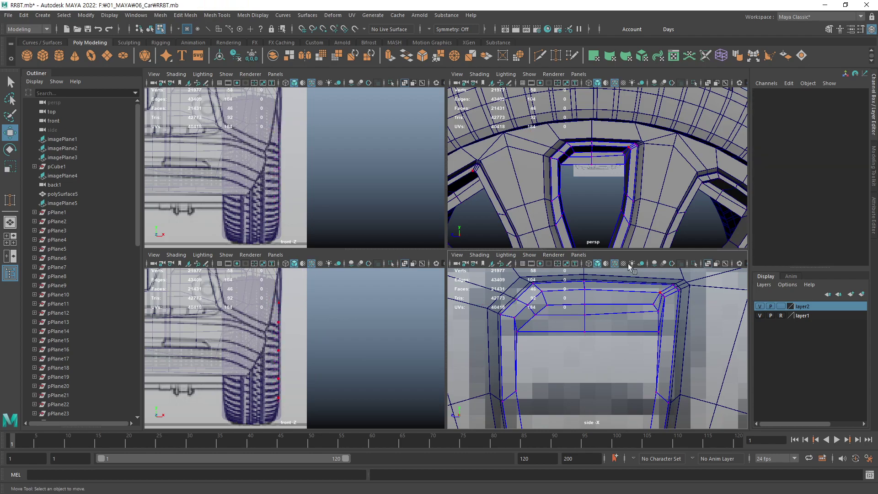
key(space)
scroll(460, 248, up, 5)
scroll(442, 249, down, 4)
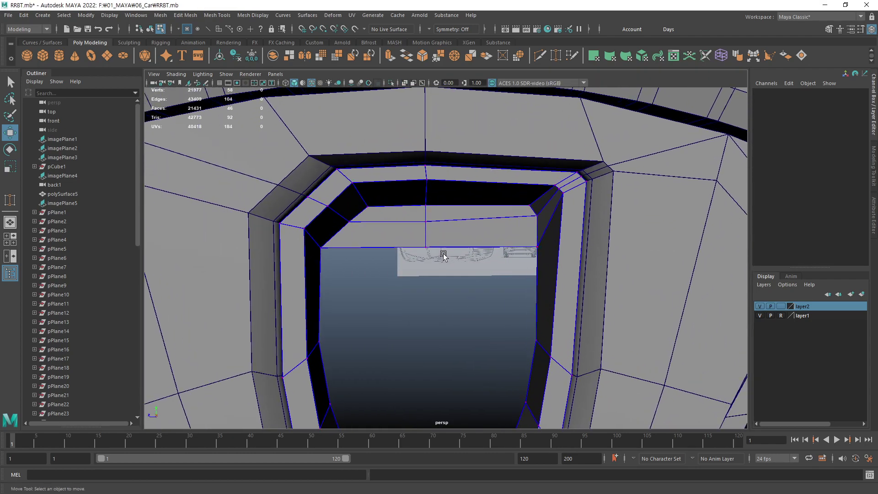
scroll(521, 229, up, 3)
mouse_move(521, 229)
alt+mouse_down()
mouse_move(573, 231)
mouse_move(559, 239)
mouse_move(563, 197)
mouse_move(621, 223)
mouse_move(580, 260)
mouse_move(563, 240)
mouse_move(566, 221)
mouse_move(577, 230)
mouse_move(602, 222)
mouse_move(517, 194)
alt+mouse_up()
Extrude the window's inner rim edge loop into a thin lip, then select the rim mesh.
key(F10)
double_click(526, 208)
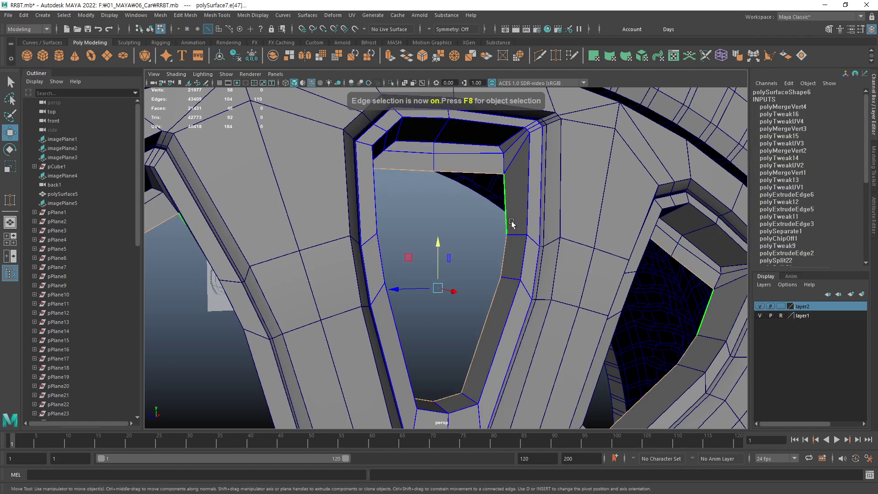
shift+right_drag(438, 288, 451, 291)
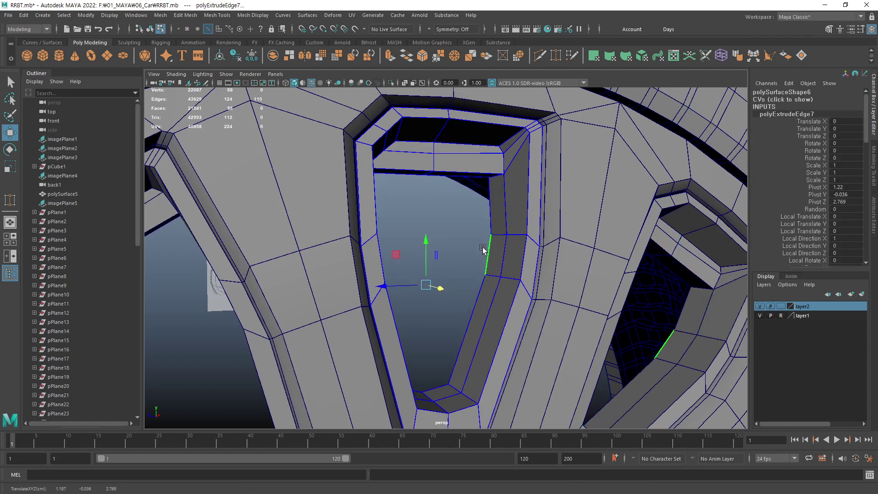
key(F8)
mouse_move(483, 249)
alt+mouse_down()
mouse_move(526, 249)
mouse_move(476, 255)
mouse_move(488, 259)
mouse_move(487, 229)
mouse_move(487, 243)
mouse_move(509, 248)
mouse_move(526, 239)
mouse_move(531, 247)
mouse_move(516, 227)
mouse_move(475, 229)
mouse_move(549, 209)
mouse_move(575, 218)
mouse_move(563, 201)
alt+mouse_up()
click(476, 220)
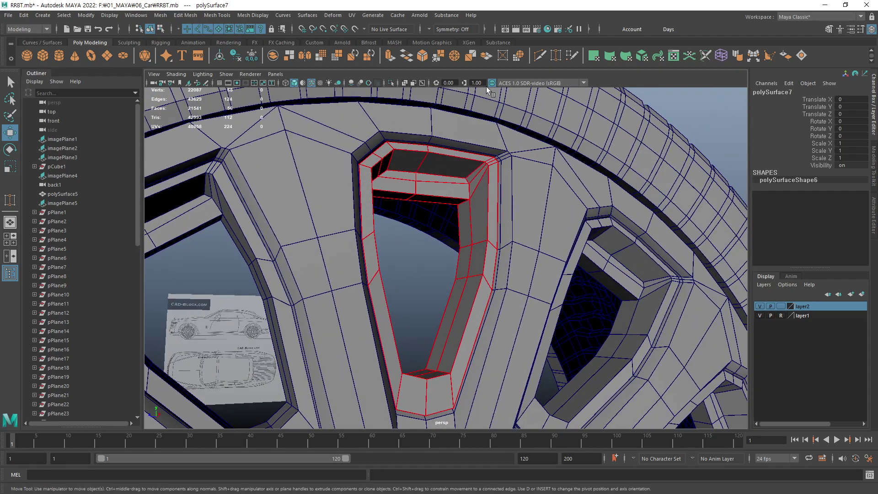
click(421, 59)
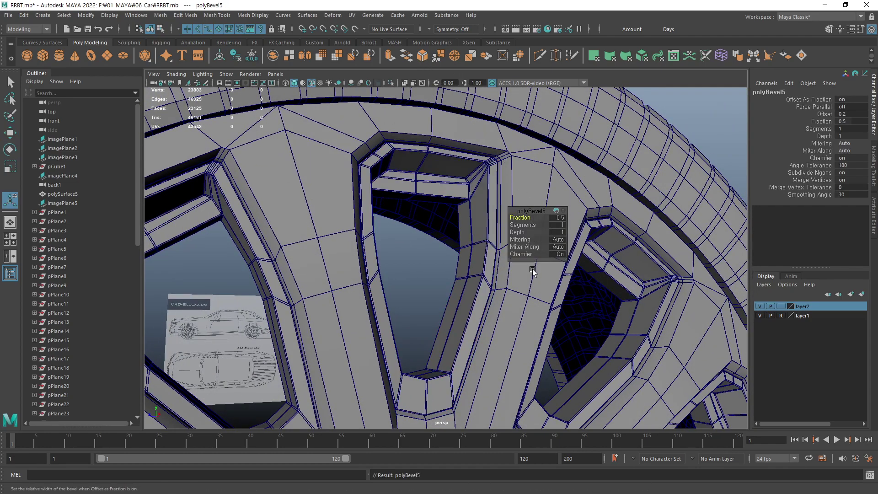
key(ctrl+z)
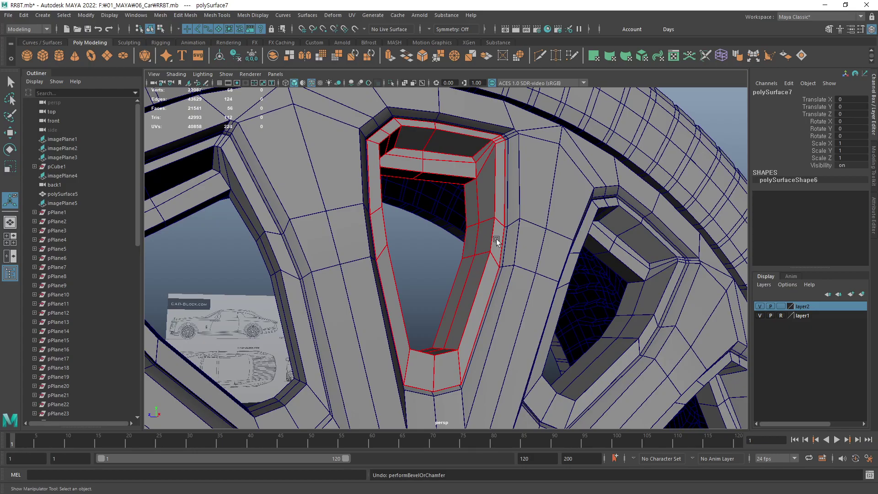
mouse_move(497, 242)
alt+mouse_down()
mouse_move(486, 221)
mouse_move(448, 236)
mouse_move(522, 199)
mouse_move(547, 198)
mouse_move(519, 176)
mouse_move(457, 190)
mouse_move(539, 191)
mouse_move(495, 210)
mouse_move(526, 210)
mouse_move(543, 180)
mouse_move(523, 246)
mouse_move(539, 239)
mouse_move(510, 181)
mouse_move(585, 225)
mouse_move(525, 210)
mouse_move(518, 168)
alt+mouse_up()
click(475, 232)
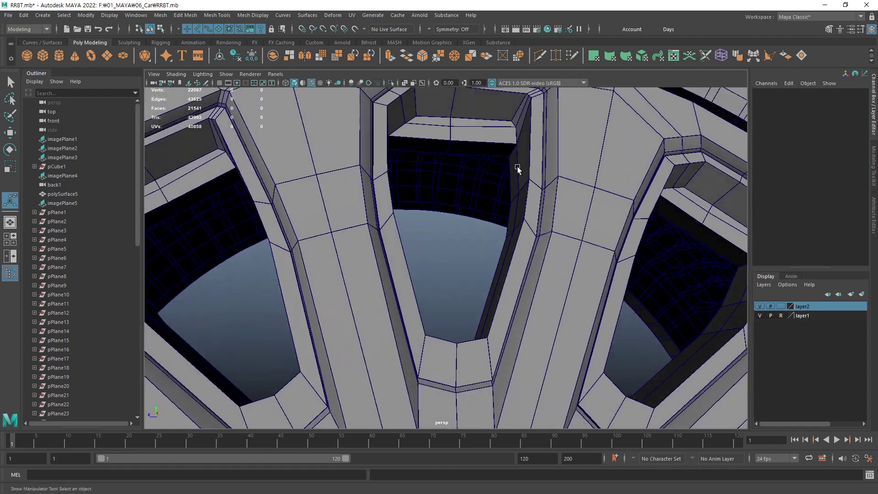
Scale the top inner window faces f[42:45] to 0 in Y so they sit level.
key(q)
key(F11)
mouse_move(482, 126)
alt+mouse_down()
mouse_move(479, 188)
mouse_move(523, 200)
mouse_move(464, 175)
alt+mouse_up()
click(479, 188)
key(r)
drag(362, 187, 412, 170)
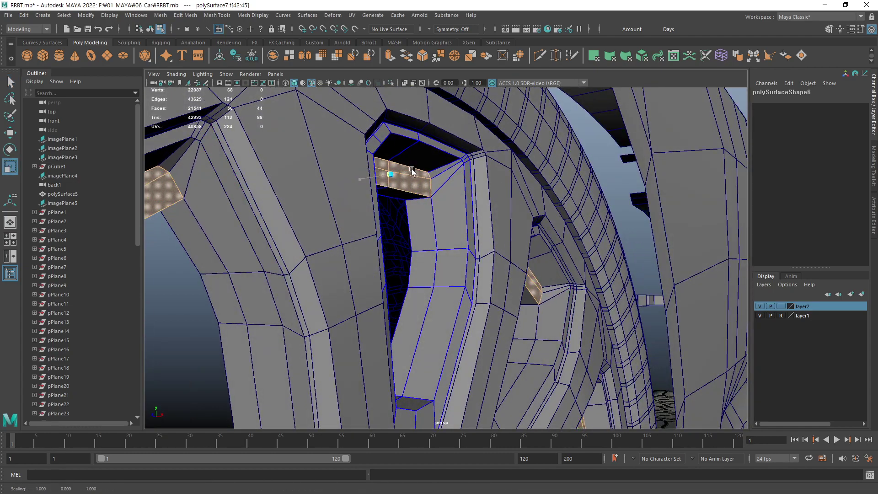
Deselect the faces and look through the spoke opening to check the flattened strip.
alt+drag(575, 158, 462, 226)
key(w)
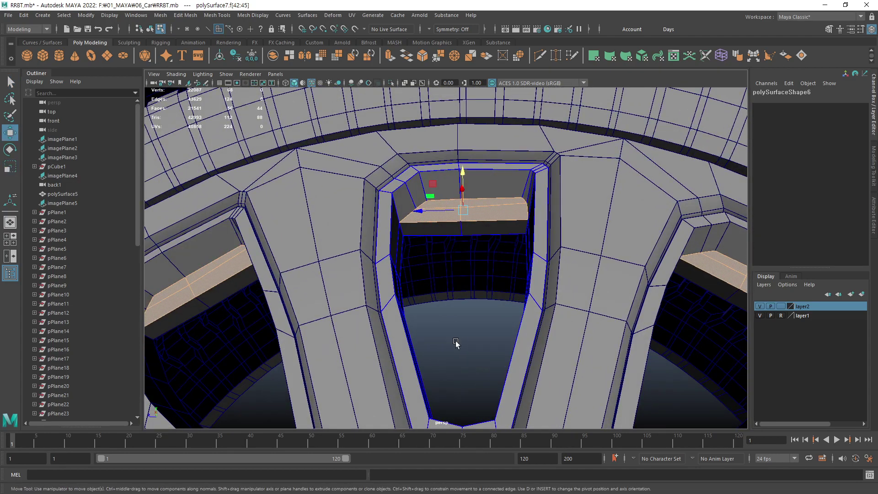
click(457, 345)
mouse_move(502, 202)
alt+mouse_down()
mouse_move(509, 178)
mouse_move(508, 215)
mouse_move(479, 222)
mouse_move(474, 171)
mouse_move(476, 224)
mouse_move(463, 226)
mouse_move(487, 203)
mouse_move(528, 209)
mouse_move(459, 186)
mouse_move(515, 204)
mouse_move(534, 182)
alt+mouse_up()
scroll(476, 224, down, 5)
scroll(515, 204, up, 3)
scroll(522, 192, up, 3)
scroll(521, 192, down, 3)
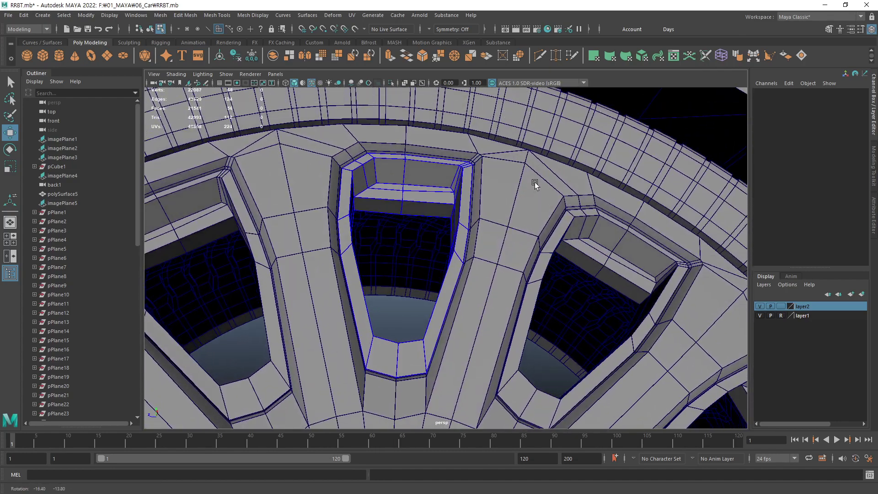
scroll(522, 194, up, 3)
scroll(530, 170, up, 2)
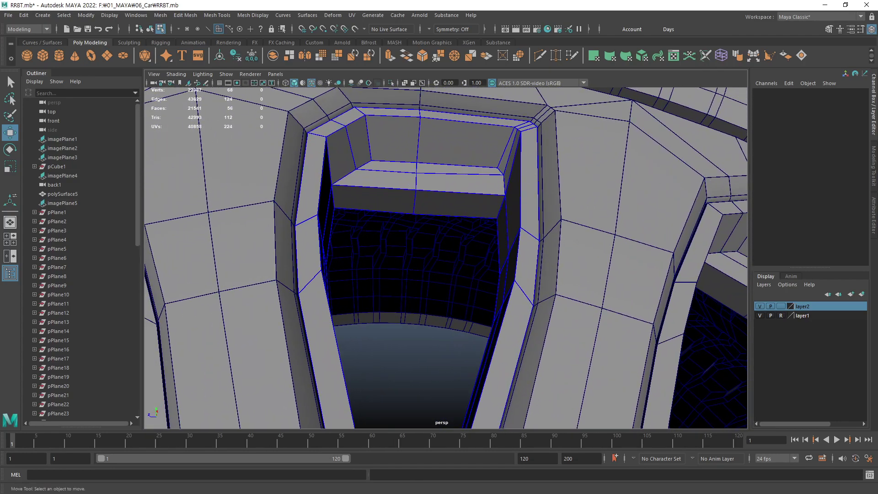
scroll(446, 258, down, 3)
Select the edge loop along the top of the window lip.
click(452, 184)
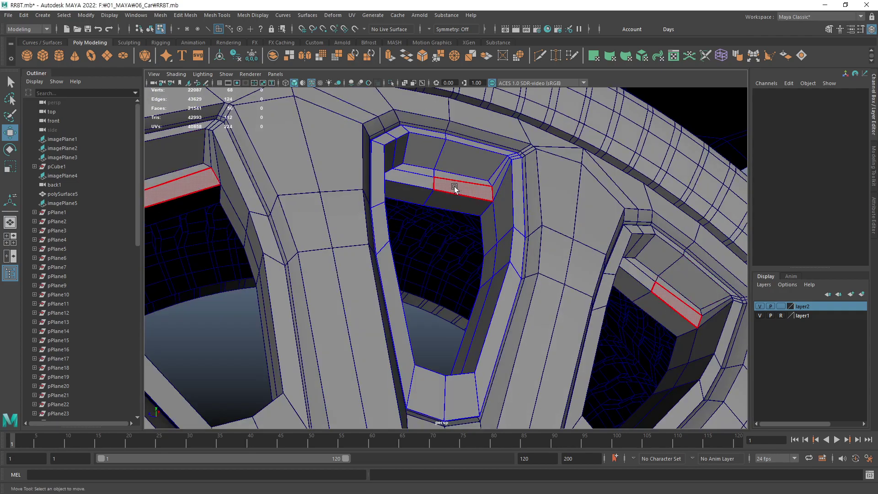
mouse_move(452, 184)
alt+mouse_down()
mouse_move(417, 227)
mouse_move(377, 251)
mouse_move(410, 218)
mouse_move(439, 215)
mouse_move(443, 165)
alt+mouse_up()
key(F10)
key(q)
click(433, 185)
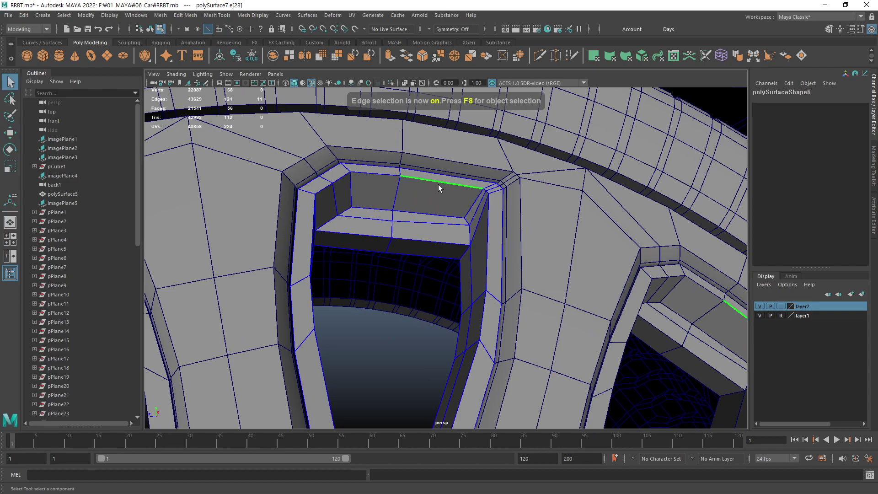
double_click(440, 182)
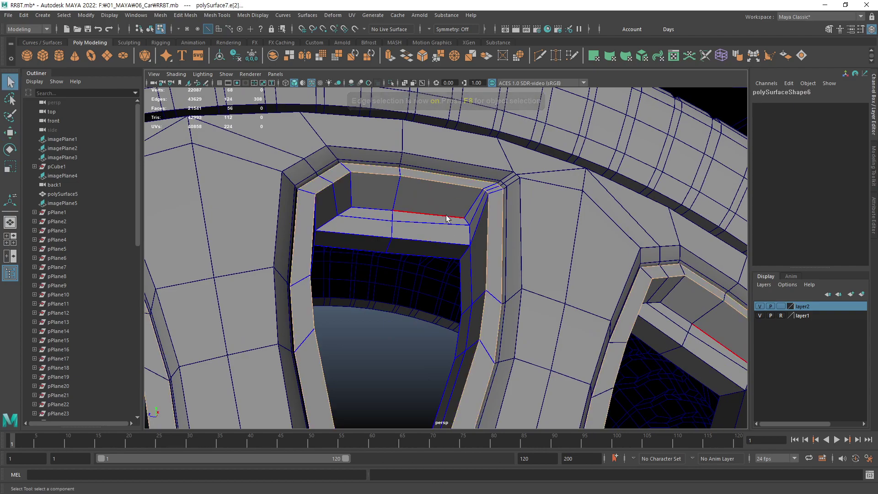
Add the diagonal corner loop and another lip edge loop to the selection.
mouse_move(451, 219)
alt+mouse_down()
mouse_move(479, 201)
mouse_move(425, 160)
alt+mouse_up()
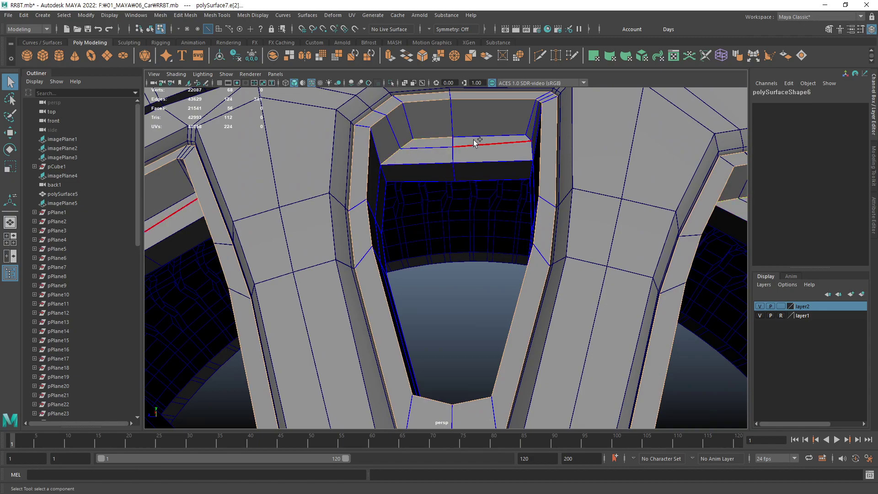
alt+drag(484, 138, 467, 123)
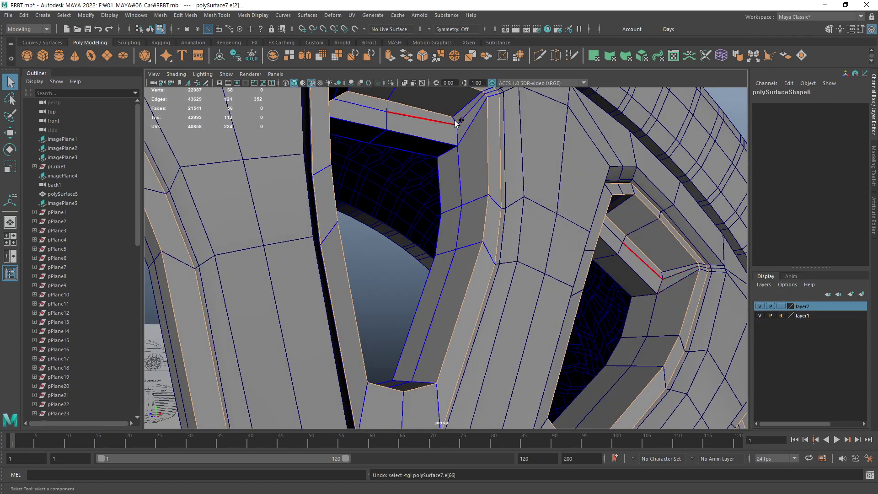
shift+double_click(454, 119)
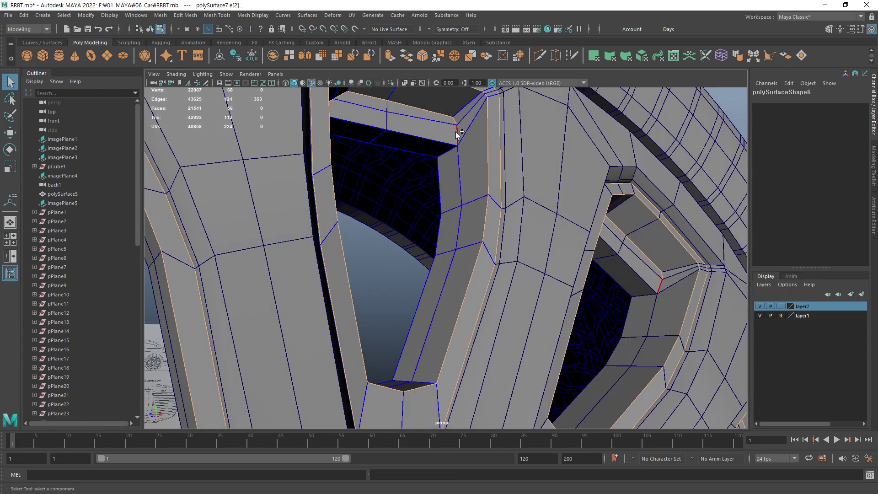
shift+double_click(459, 161)
With a spoke facing the camera, pick the right half of its top edge instead.
mouse_move(447, 156)
alt+mouse_down()
mouse_move(455, 151)
mouse_move(391, 149)
alt+mouse_up()
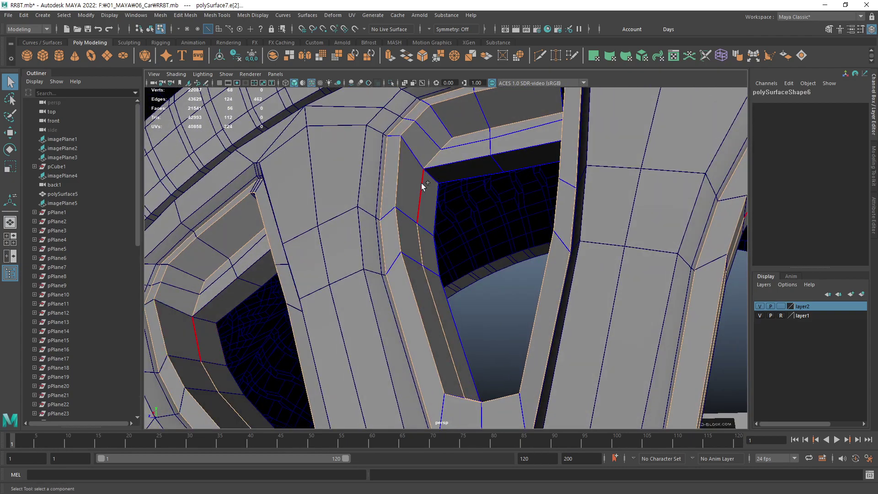
scroll(429, 169, up, 3)
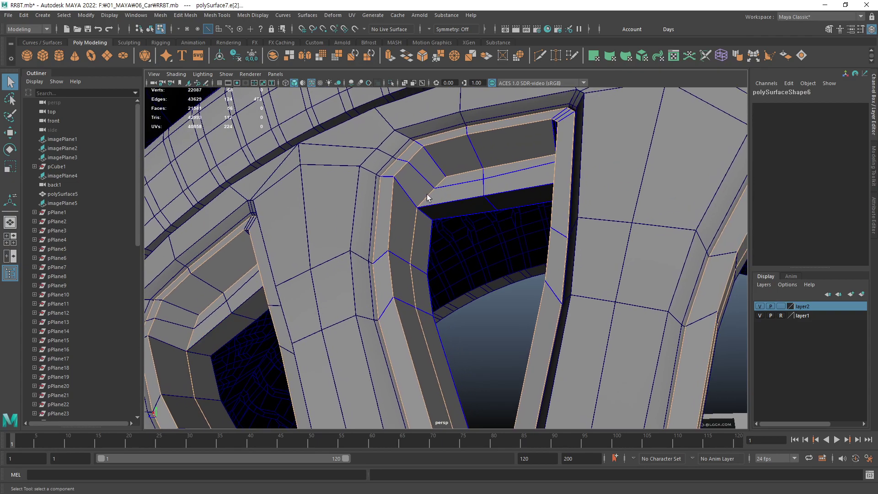
scroll(429, 169, up, 3)
scroll(429, 170, up, 2)
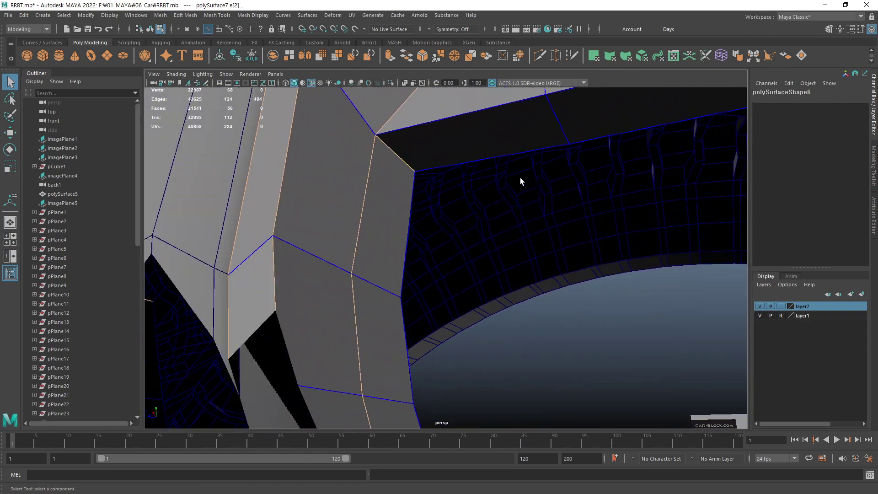
scroll(520, 181, down, 10)
mouse_move(470, 191)
alt+mouse_down()
mouse_move(476, 221)
mouse_move(502, 190)
mouse_move(498, 219)
mouse_move(506, 220)
mouse_move(493, 198)
mouse_move(489, 211)
mouse_move(505, 200)
alt+mouse_up()
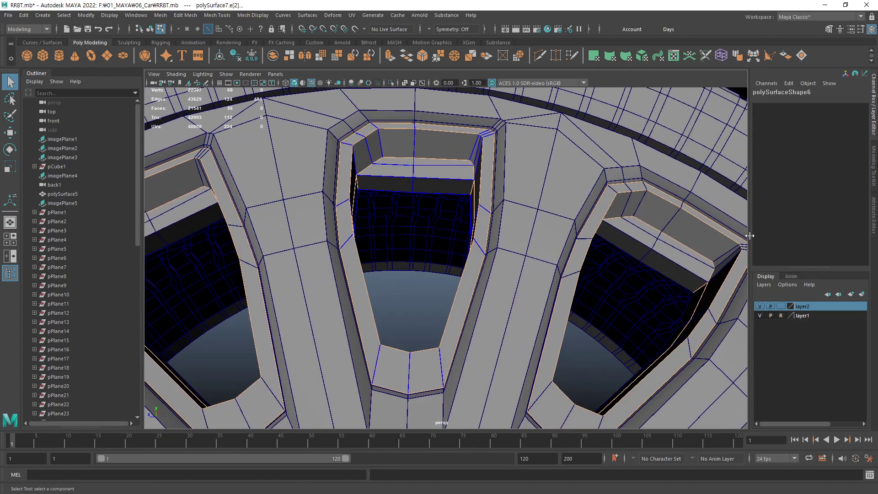
click(423, 178)
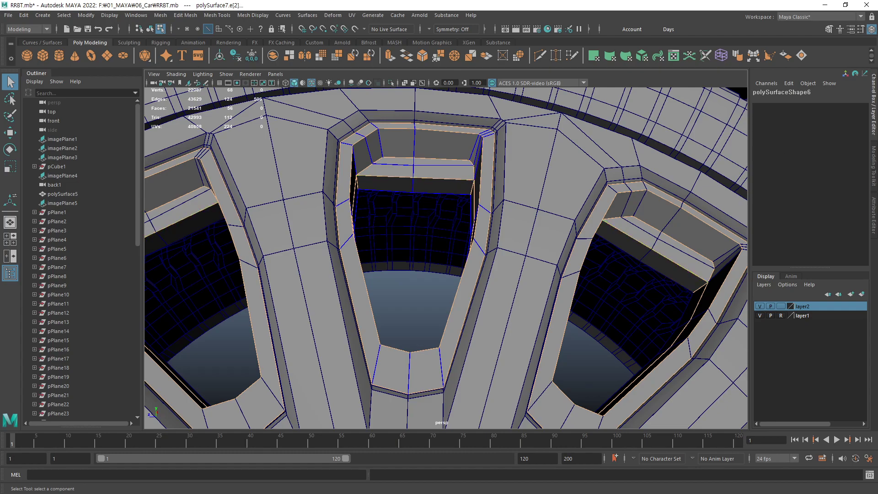
alt+drag(446, 256, 457, 247)
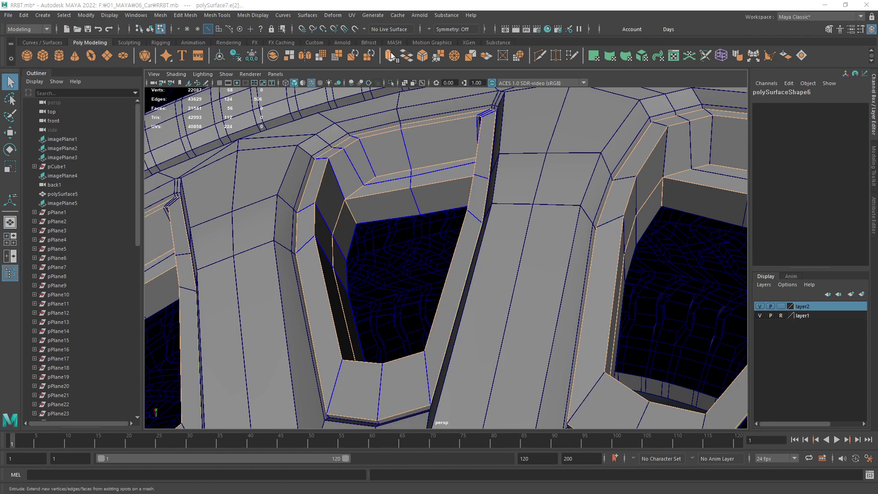
Bevel the selected lip edges at fraction 0.5 with 1 segment, then return to object mode and deselect.
click(421, 56)
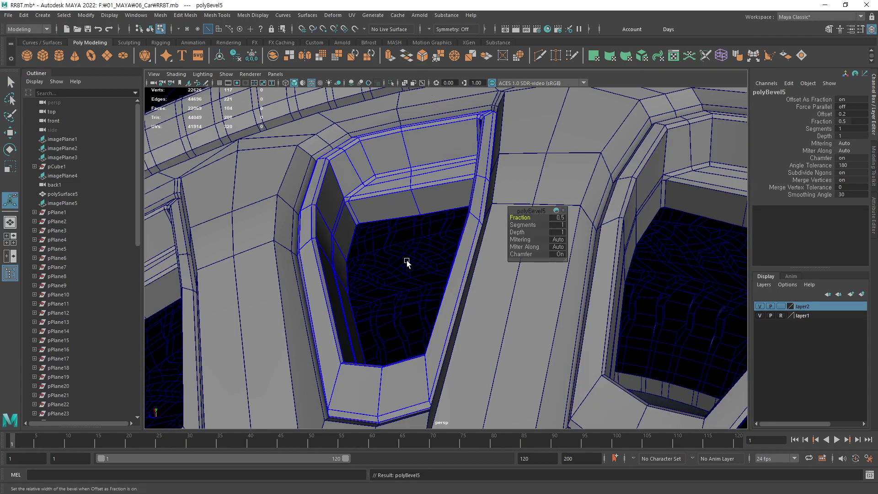
mouse_move(407, 260)
alt+mouse_down()
mouse_move(389, 304)
mouse_move(393, 357)
mouse_move(380, 339)
mouse_move(398, 315)
mouse_move(401, 234)
mouse_move(420, 318)
mouse_move(417, 253)
mouse_move(380, 240)
alt+mouse_up()
key(F8)
click(401, 235)
scroll(400, 235, down, 3)
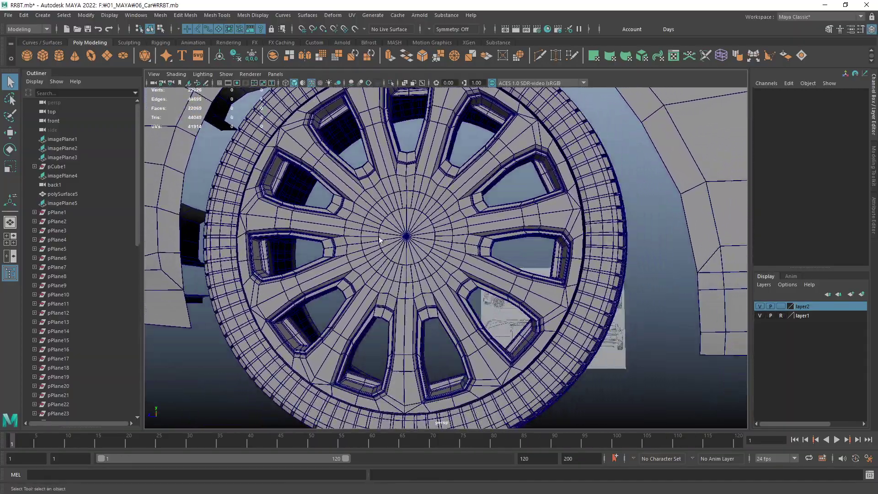
Zoom toward the hub and select the wedge piece polySurface6.
scroll(380, 239, up, 3)
scroll(380, 239, up, 3)
mouse_move(575, 237)
alt+mouse_down()
mouse_move(389, 260)
mouse_move(427, 298)
alt+mouse_up()
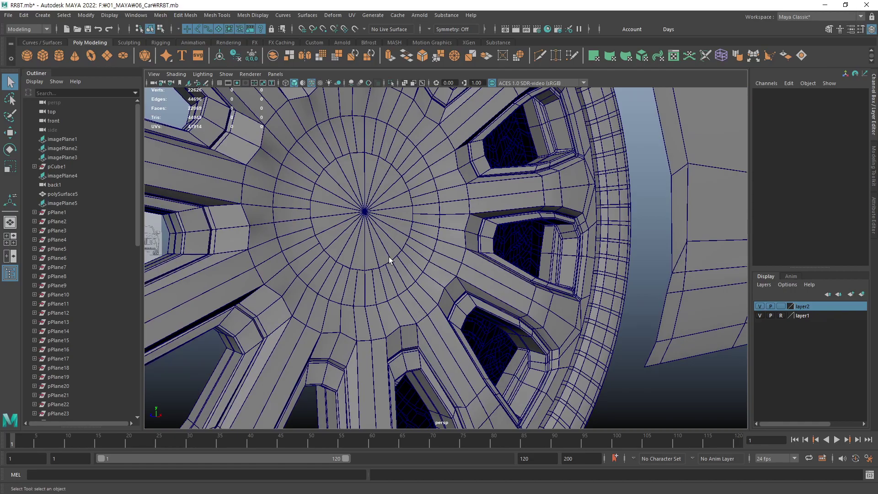
mouse_move(396, 176)
alt+mouse_down()
mouse_move(375, 250)
mouse_move(348, 274)
mouse_move(402, 260)
mouse_move(377, 239)
alt+mouse_up()
click(374, 251)
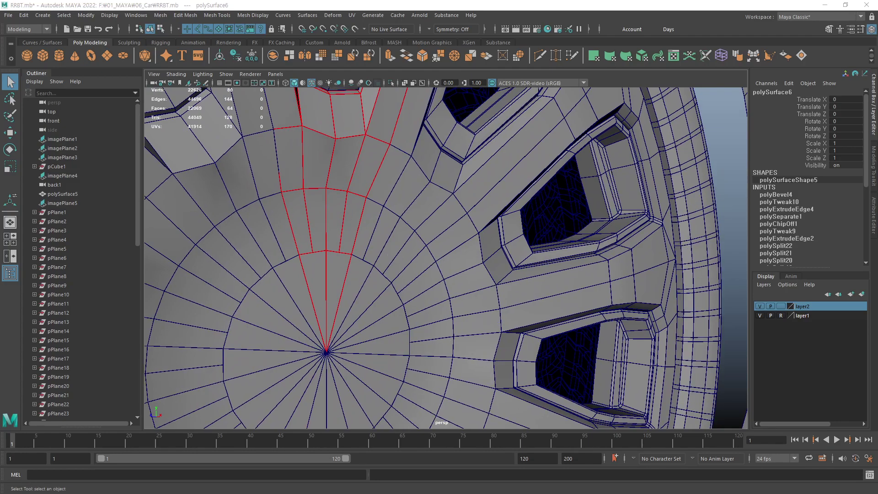
Frame polySurface6's edges radiating from the hub centre.
mouse_move(418, 311)
alt+mouse_down()
mouse_move(412, 255)
mouse_move(470, 270)
mouse_move(383, 270)
mouse_move(406, 261)
mouse_move(439, 287)
alt+mouse_up()
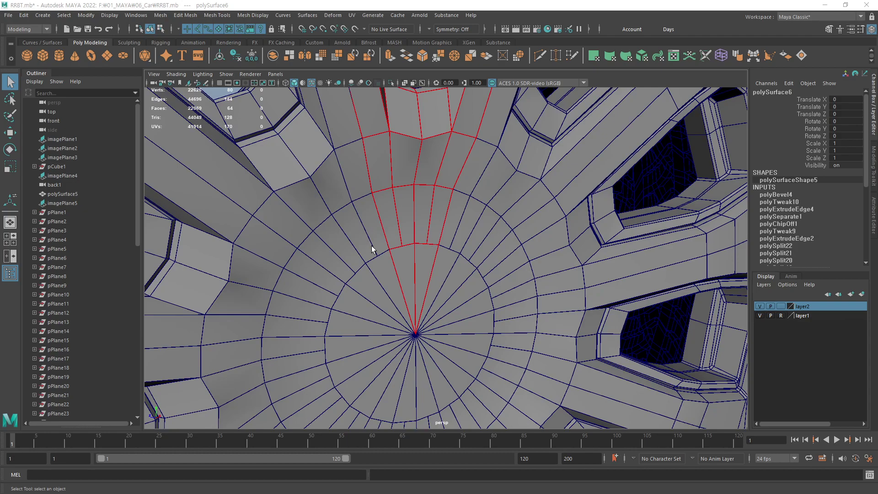
mouse_move(397, 243)
alt+mouse_down()
mouse_move(408, 251)
mouse_move(392, 271)
mouse_move(435, 271)
mouse_move(459, 223)
alt+mouse_up()
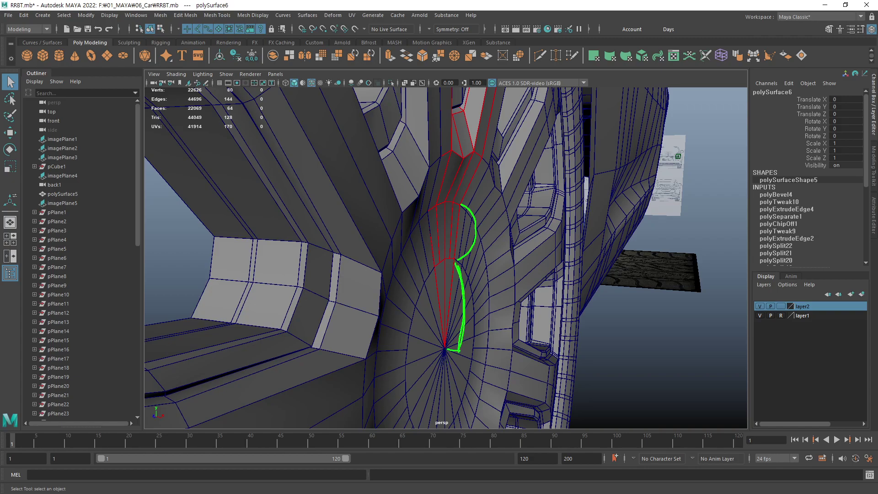
alt+drag(466, 241, 432, 241)
scroll(431, 241, up, 2)
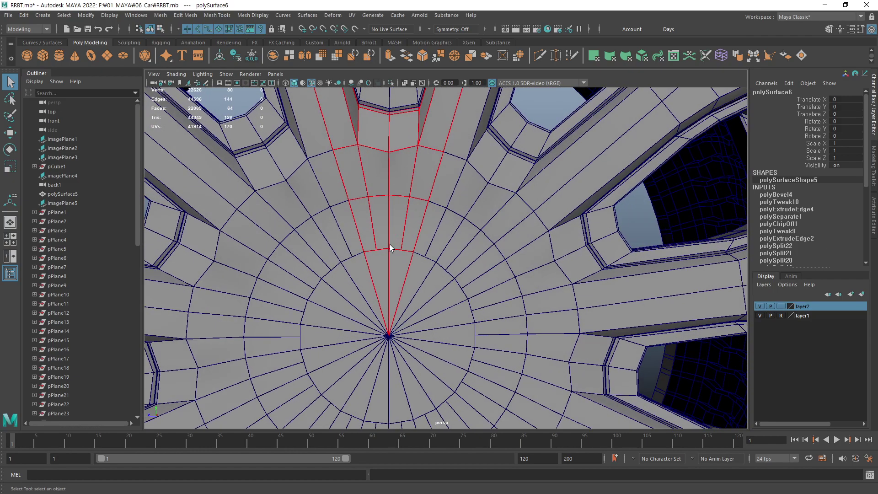
scroll(382, 245, up, 2)
scroll(369, 253, up, 2)
alt+middle_drag(366, 255, 381, 258)
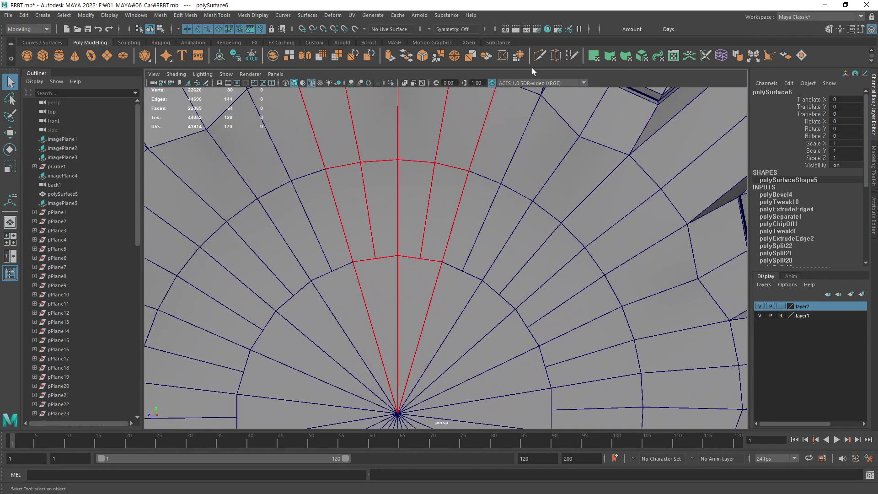
Multi-Cut a new edge across the hub wedge and select its full loop around the hub.
click(539, 55)
click(435, 163)
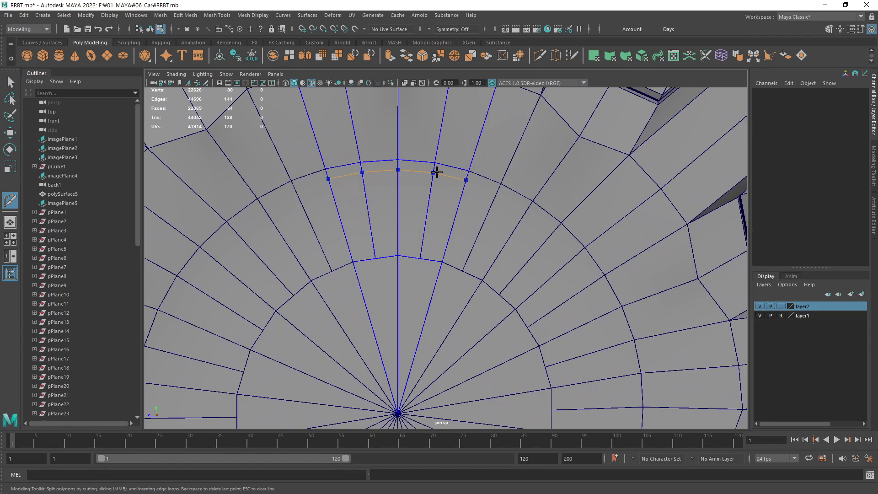
key(Return)
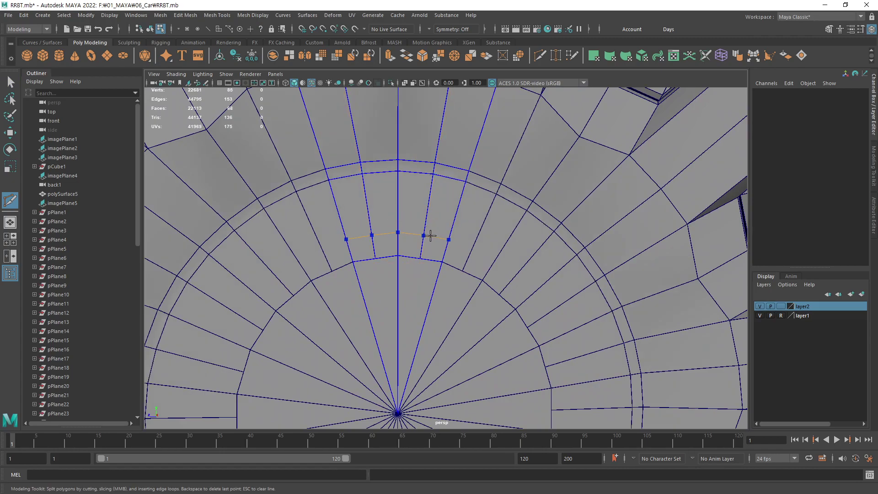
key(ctrl+z)
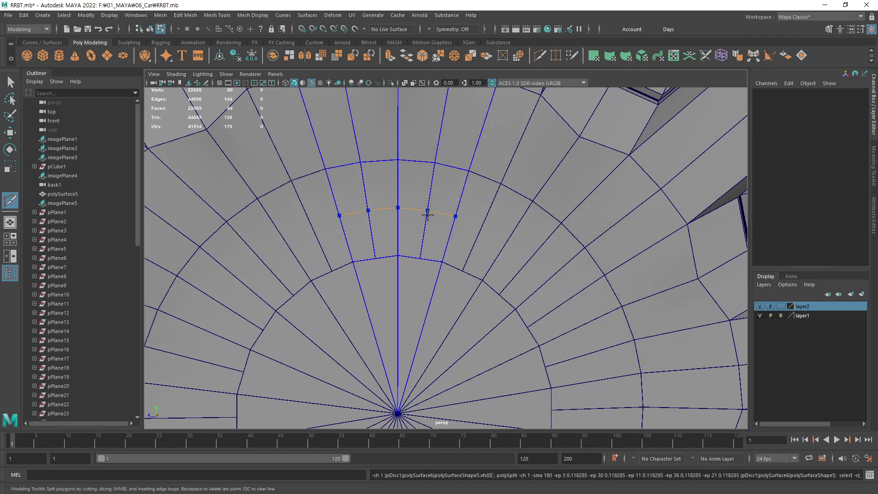
key(Return)
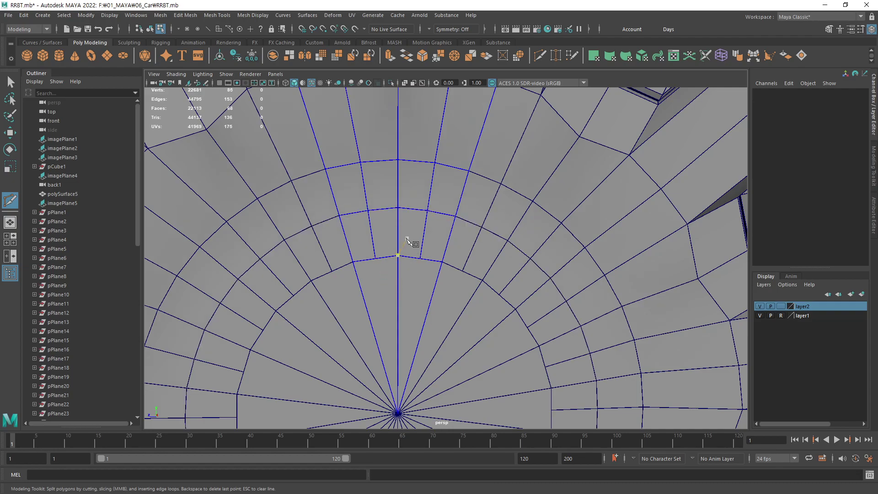
key(q)
key(F10)
double_click(416, 210)
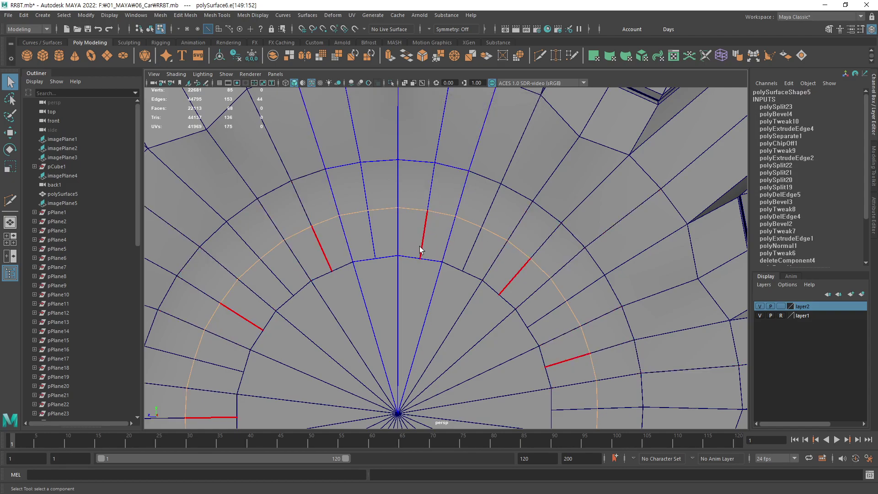
Switch to the side view and zoom in on the new hub ring.
scroll(421, 250, down, 5)
scroll(465, 247, down, 2)
key(space)
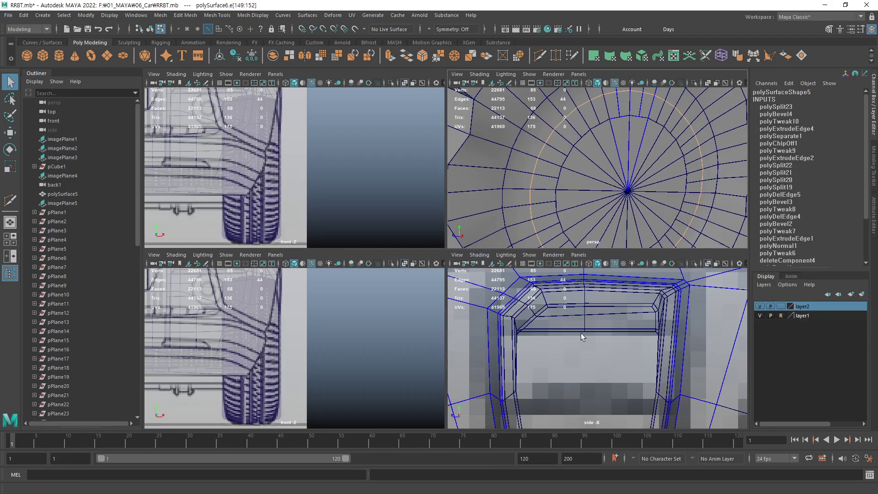
key(space)
scroll(555, 314, down, 5)
scroll(441, 232, down, 1)
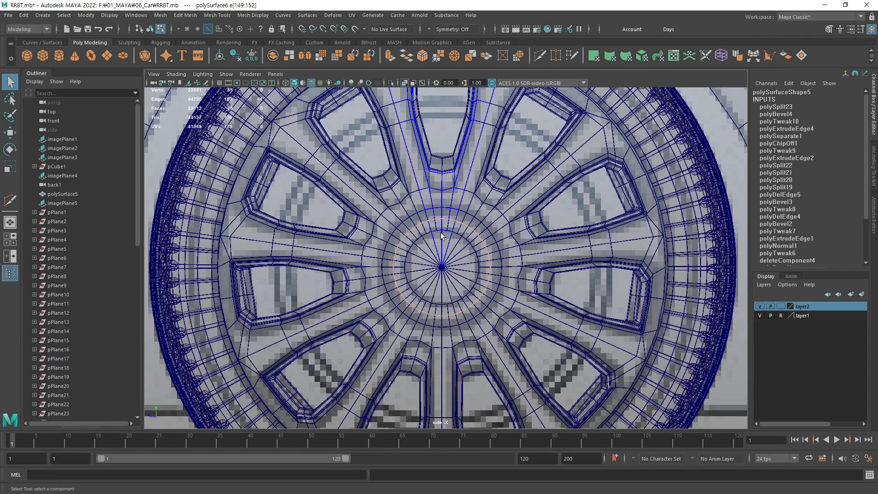
scroll(567, 263, up, 2)
scroll(504, 238, up, 2)
scroll(412, 224, up, 2)
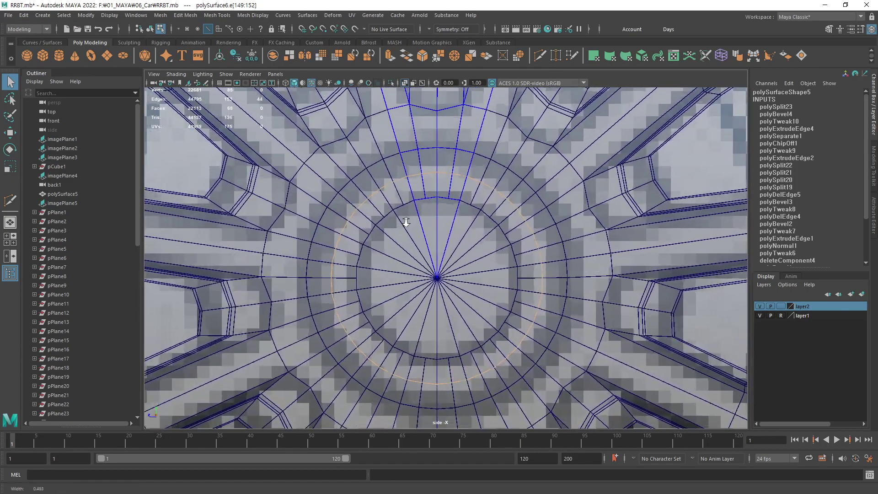
scroll(398, 201, up, 2)
scroll(426, 188, up, 2)
scroll(451, 181, up, 2)
scroll(455, 180, up, 1)
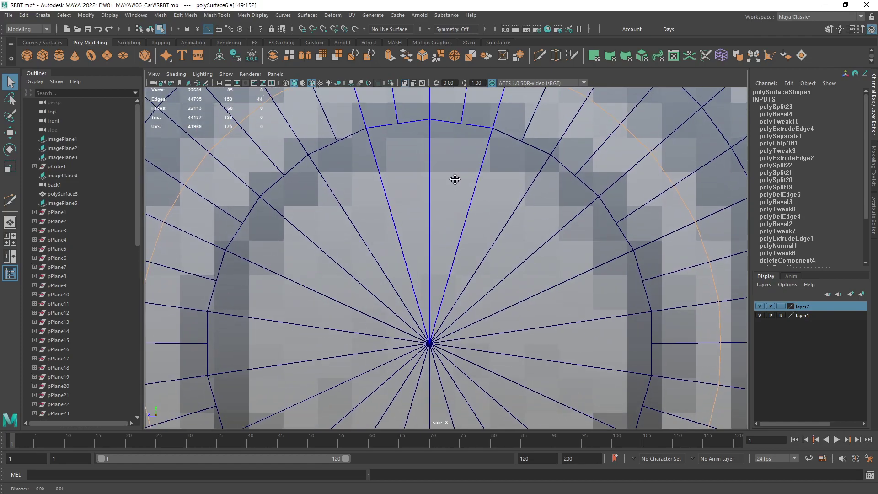
scroll(452, 206, up, 2)
scroll(453, 275, up, 2)
scroll(471, 241, up, 2)
scroll(525, 222, up, 2)
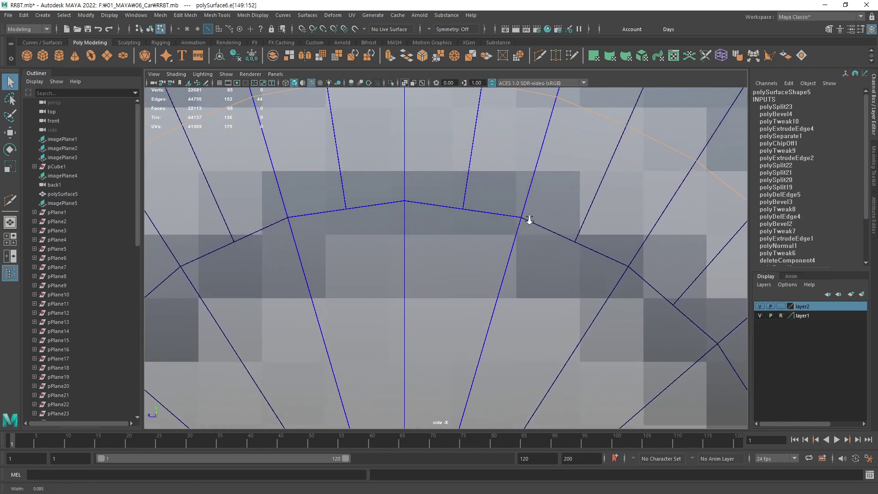
scroll(504, 220, up, 1)
In vertex mode, nudge three ring vertices slightly upward to round the ring.
key(F9)
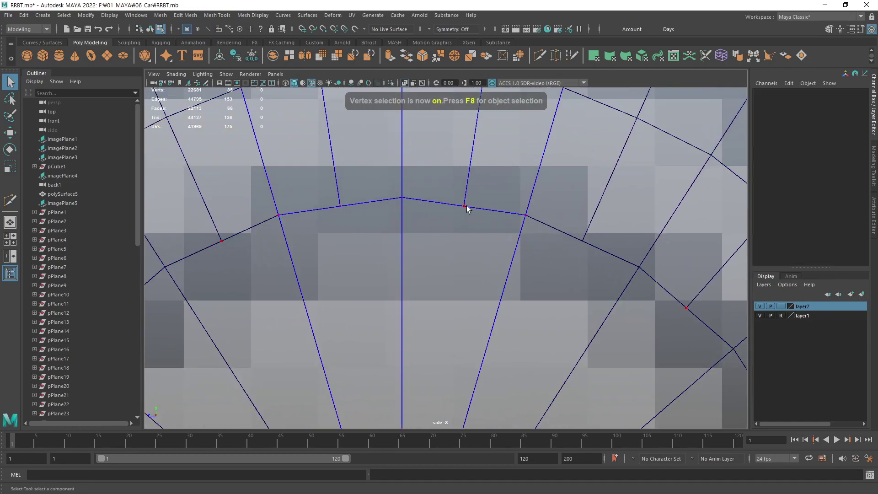
click(464, 206)
key(w)
middle_drag(464, 234, 463, 230)
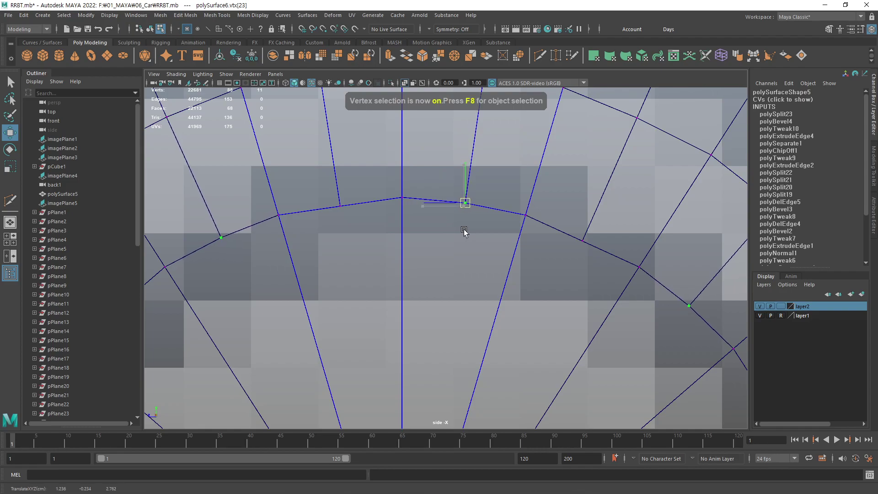
click(340, 207)
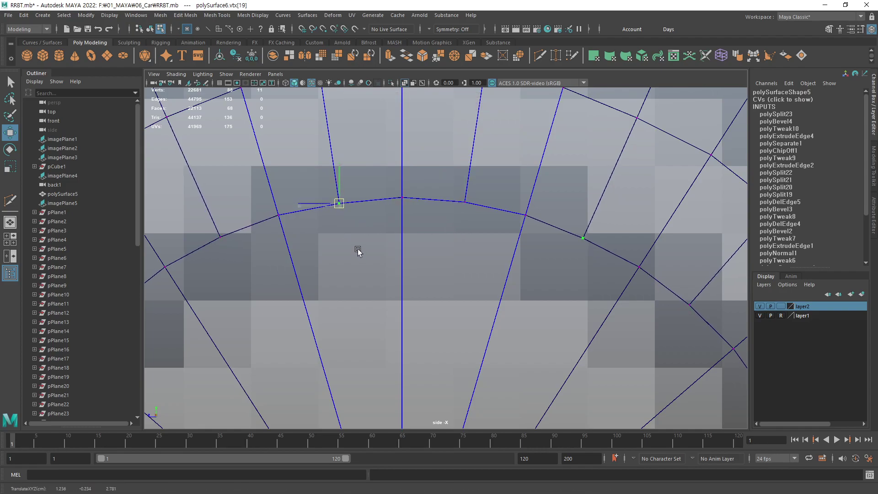
middle_drag(357, 253, 358, 249)
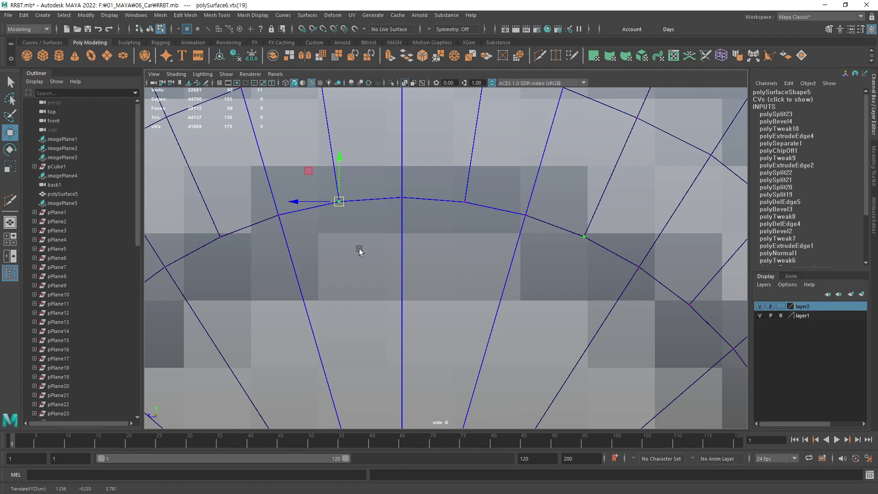
click(466, 205)
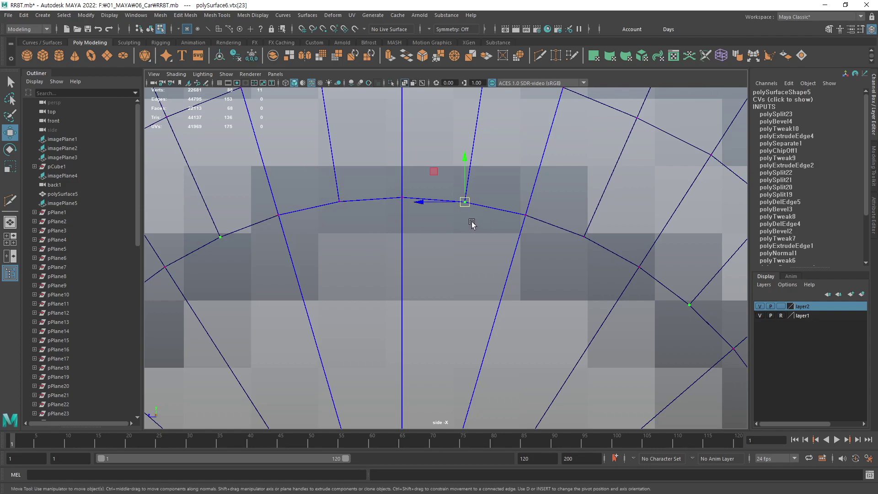
middle_drag(472, 222, 472, 222)
Shift another ring vertex into line and select the next one on the ring.
scroll(503, 250, down, 5)
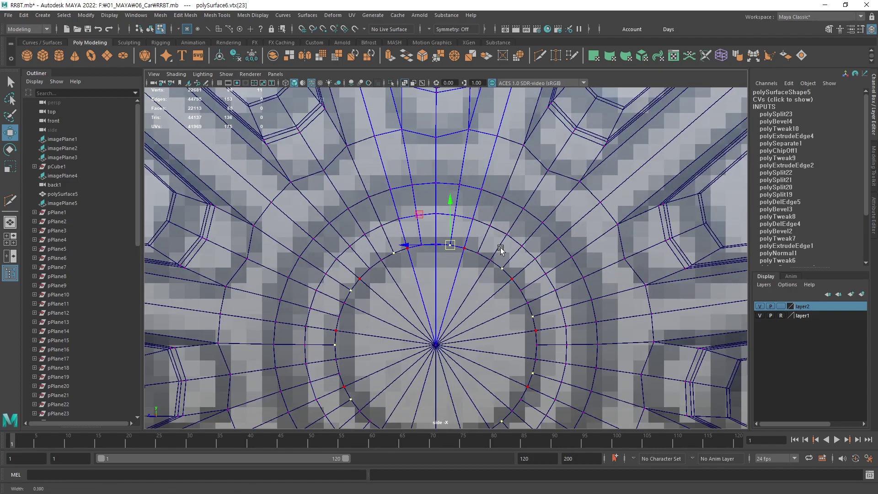
scroll(503, 249, up, 1)
scroll(503, 249, down, 1)
scroll(435, 243, up, 2)
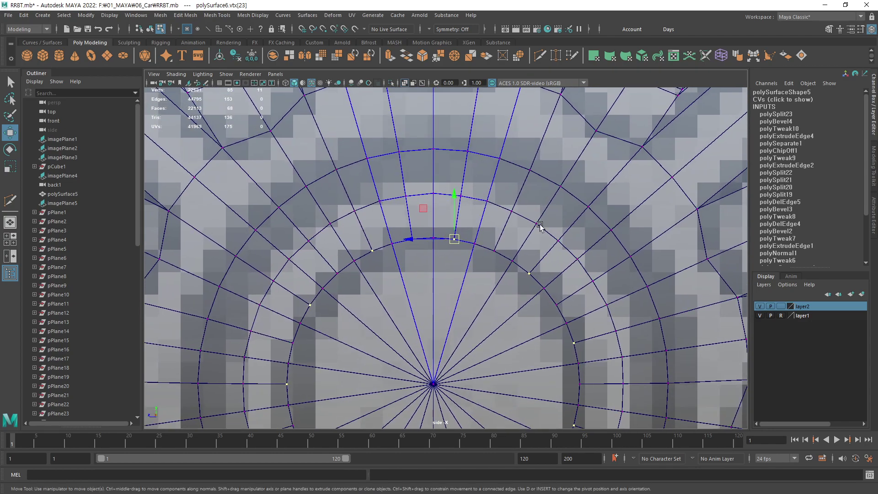
scroll(462, 224, up, 2)
scroll(494, 190, up, 1)
scroll(479, 213, up, 1)
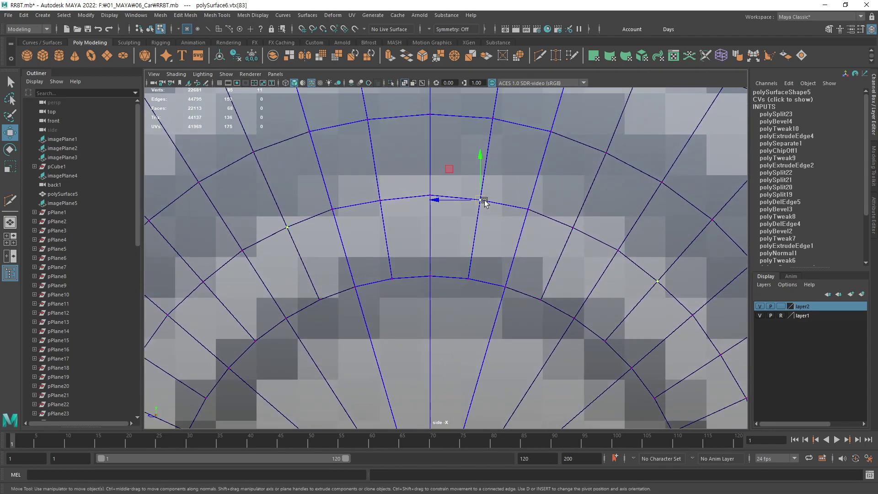
drag(484, 201, 484, 200)
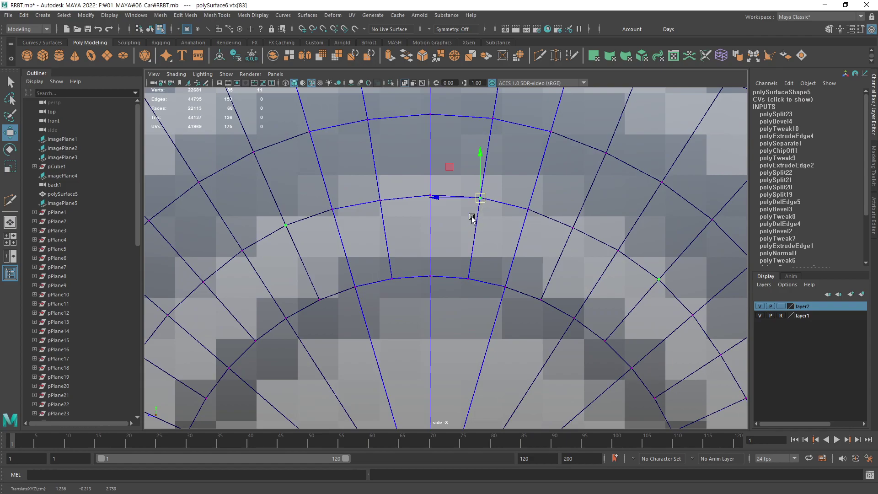
click(381, 203)
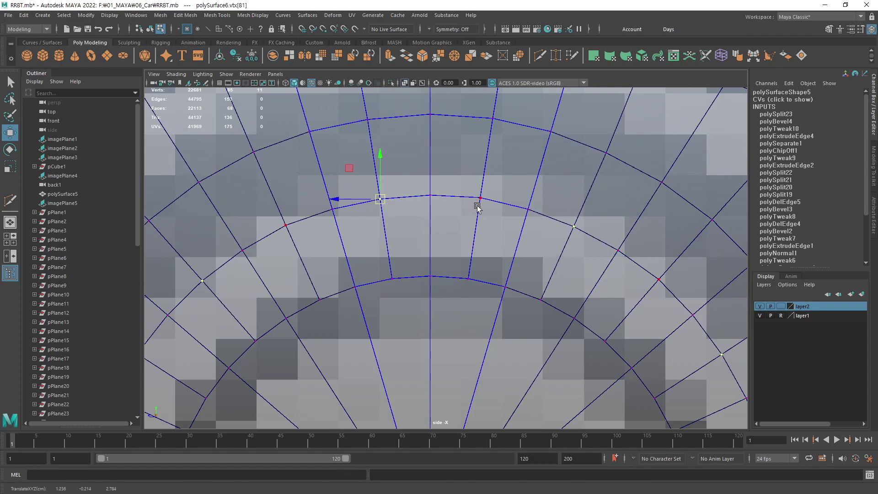
scroll(506, 264, up, 1)
scroll(506, 255, up, 1)
scroll(494, 255, up, 1)
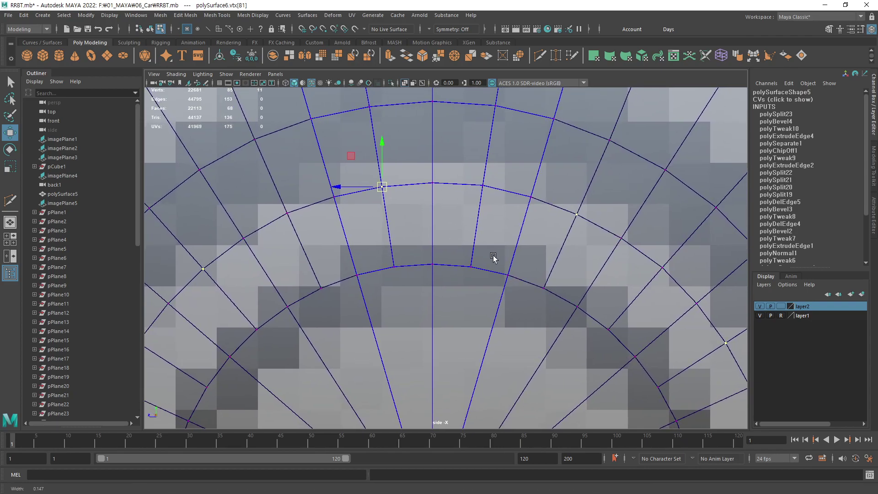
scroll(494, 255, up, 1)
scroll(514, 241, up, 1)
scroll(534, 222, up, 1)
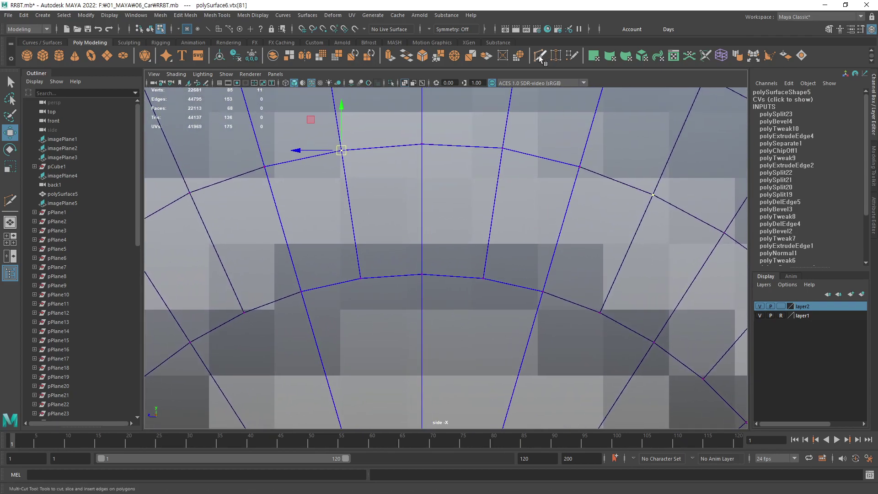
Multi-Cut a new edge loop across the hub ring and select it.
shift+right_drag(533, 221, 498, 222)
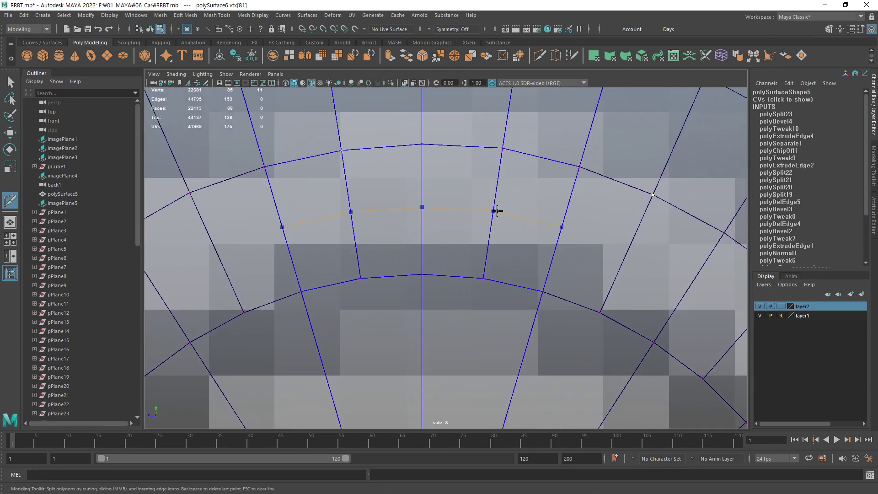
key(Return)
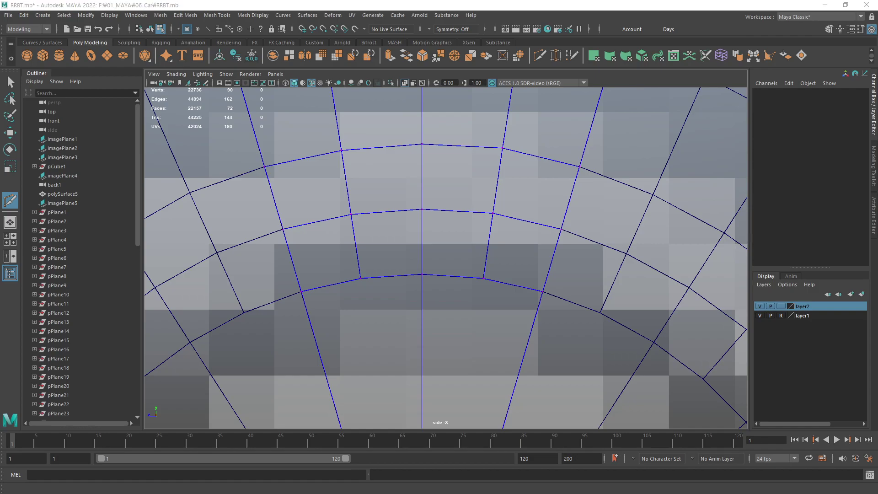
alt+middle_drag(411, 314, 410, 318)
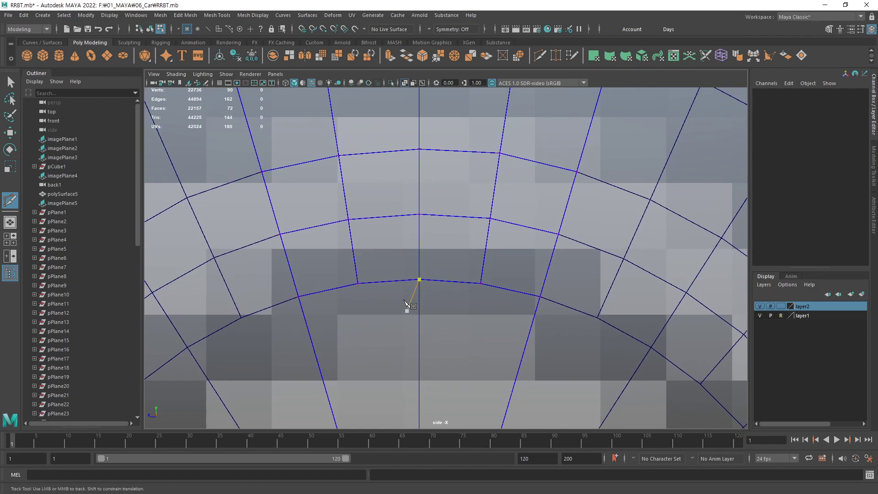
key(F10)
key(q)
click(458, 218)
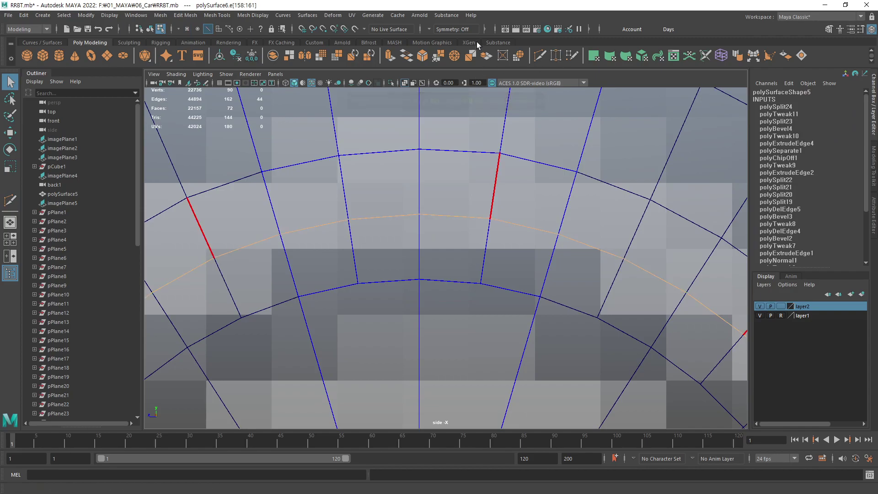
Bevel the new loop with fraction 0.7 and 3 segments.
click(425, 62)
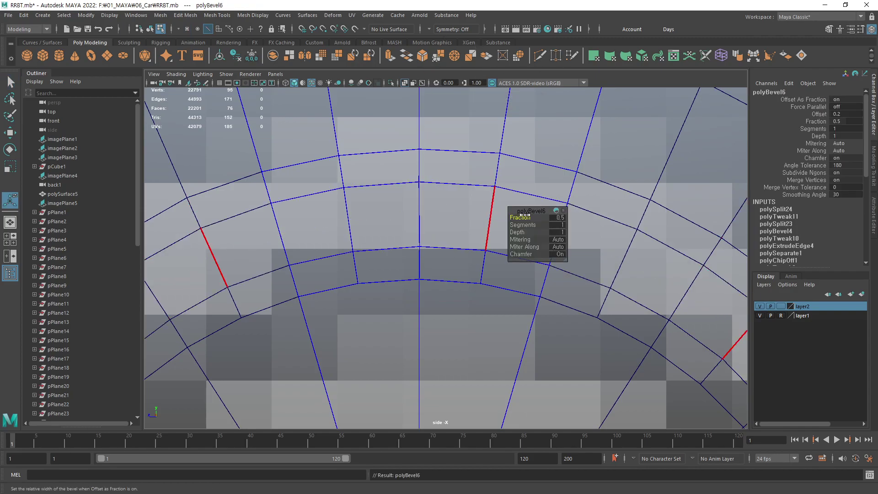
click(561, 218)
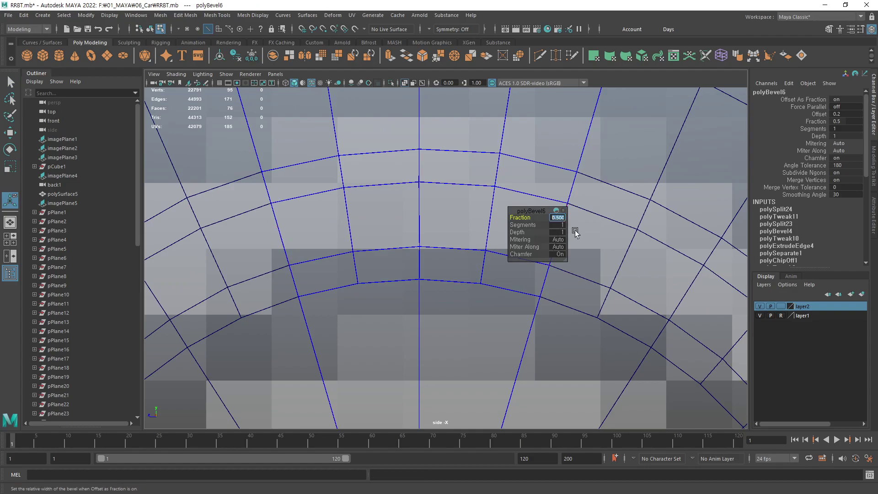
key(Tab)
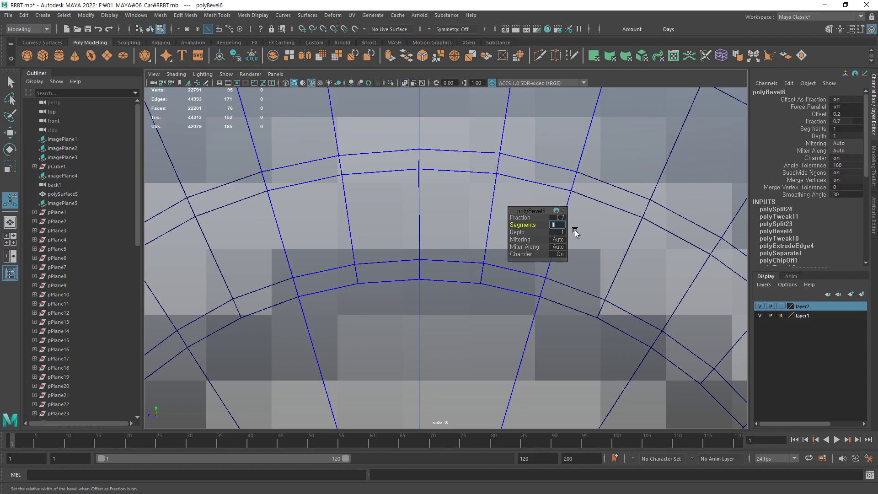
text(3)
key(Return)
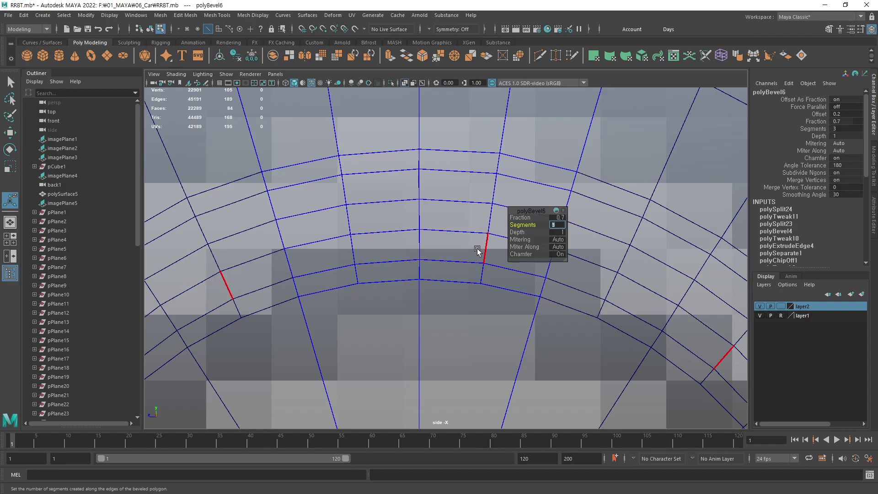
alt+middle_drag(486, 252, 463, 273)
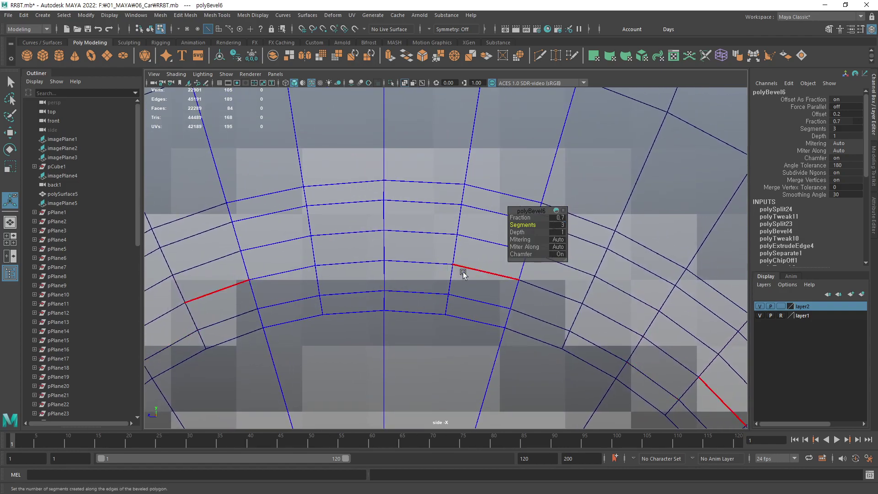
scroll(464, 273, down, 5)
scroll(463, 273, up, 5)
scroll(413, 274, down, 1)
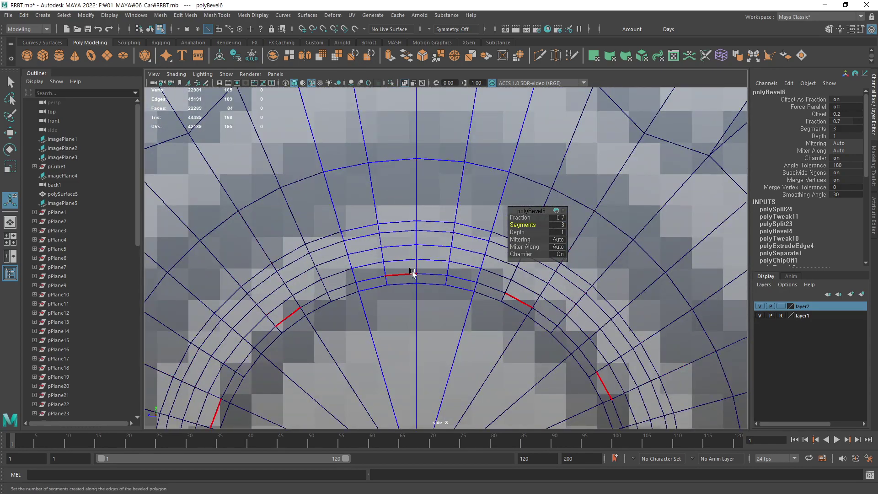
key(q)
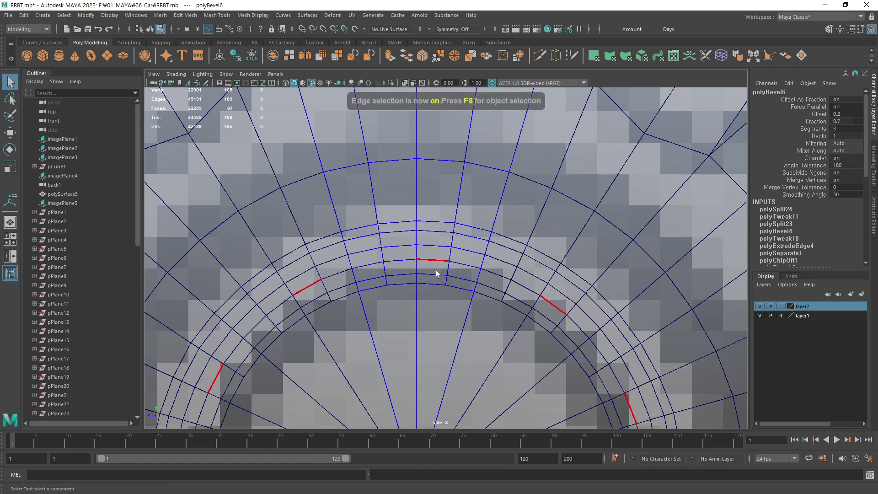
Select the edge loops of the bevelled hub ring.
double_click(441, 232)
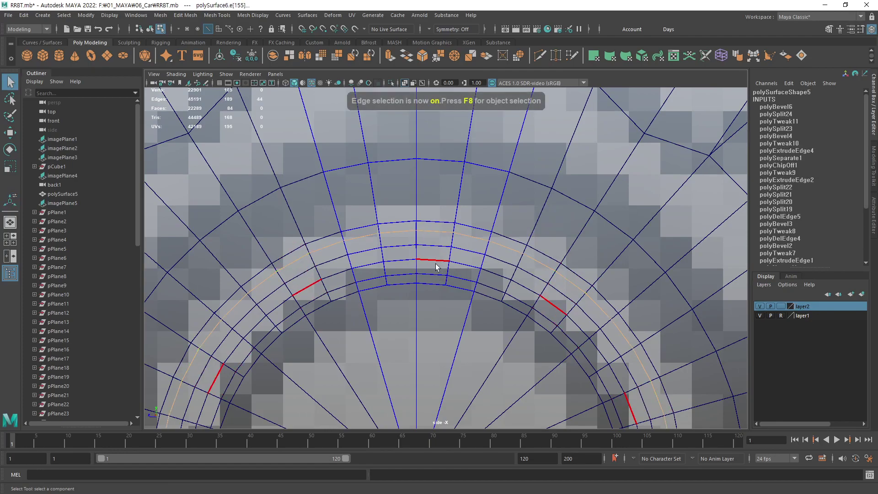
key(space)
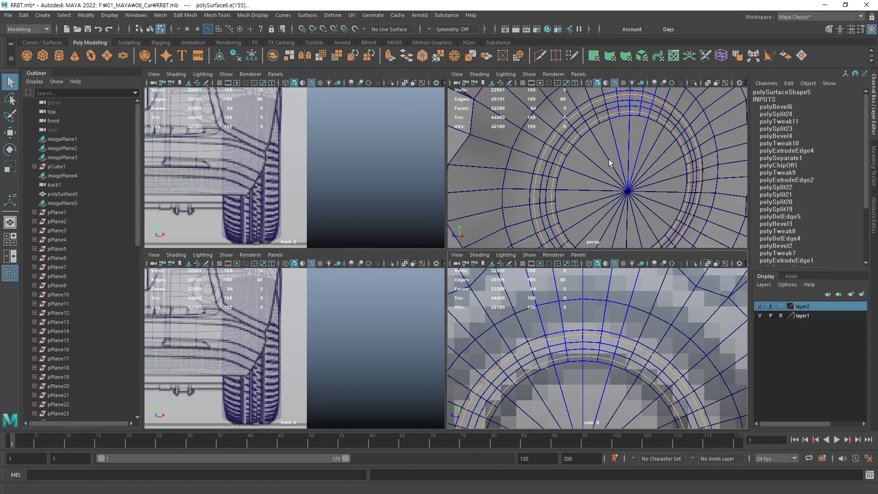
key(space)
scroll(572, 195, up, 3)
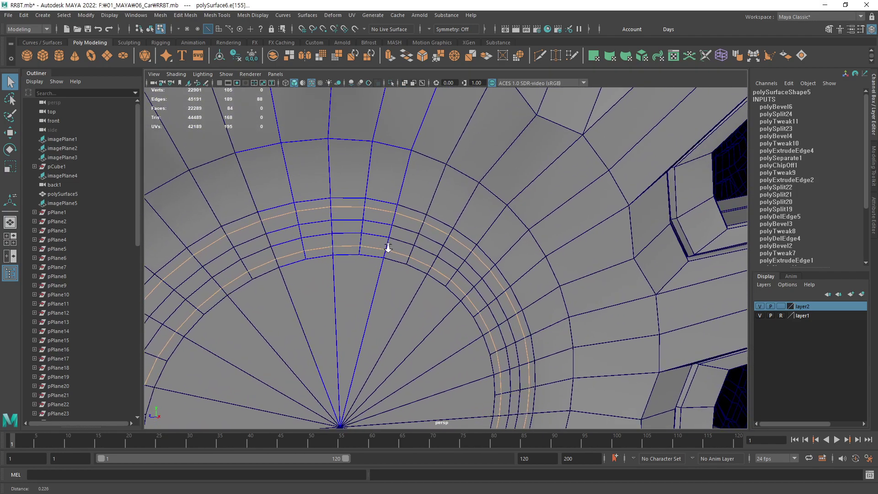
scroll(388, 247, up, 2)
shift+double_click(369, 215)
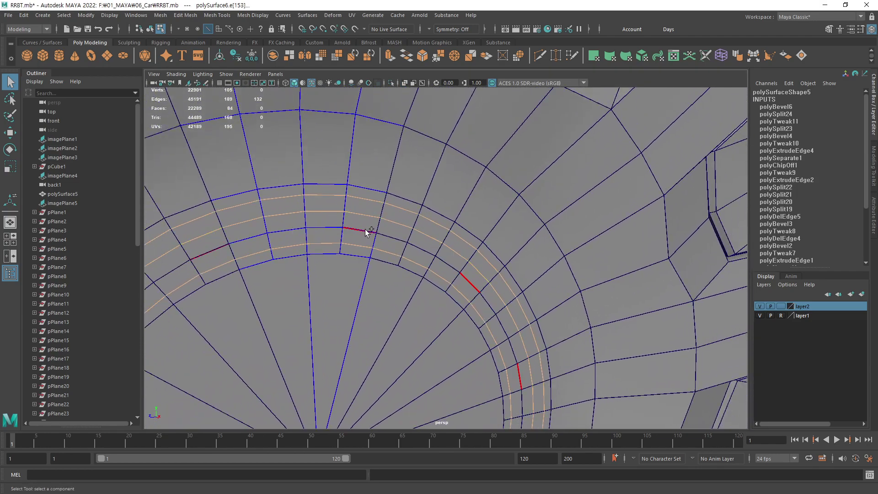
shift+double_click(365, 230)
mouse_move(361, 230)
alt+mouse_down()
mouse_move(499, 225)
mouse_move(408, 204)
alt+mouse_up()
Drop the outer and inner loops and push the two middle loops inward along X.
key(w)
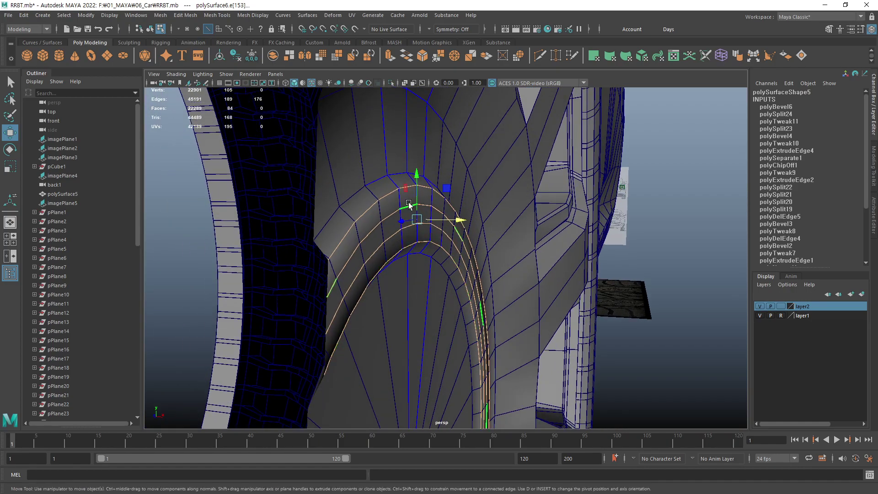
key(q)
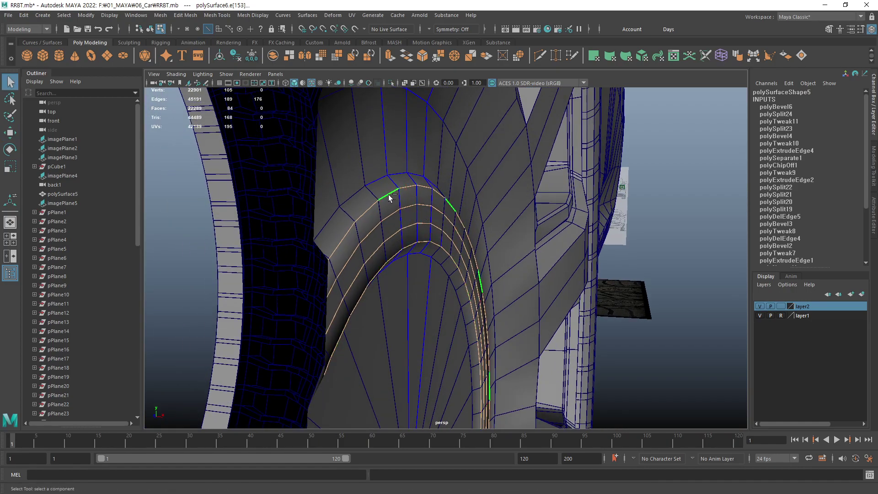
ctrl+double_click(390, 197)
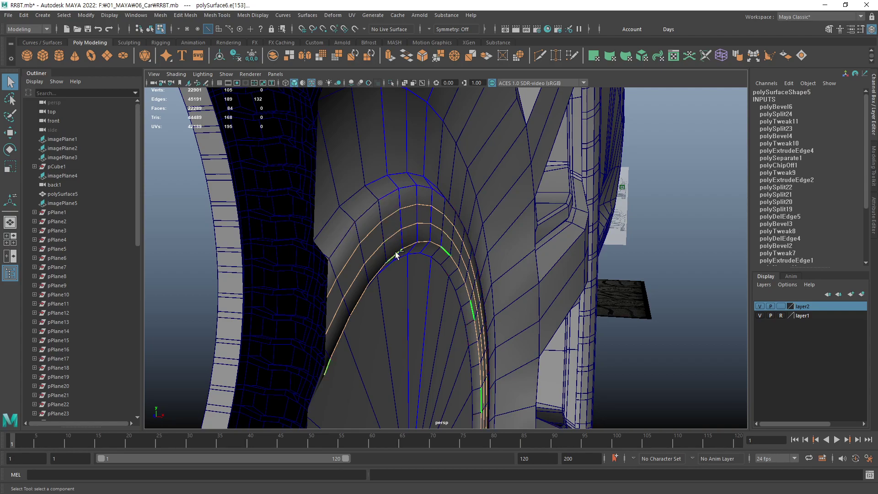
ctrl+double_click(396, 256)
alt+drag(427, 232, 438, 240)
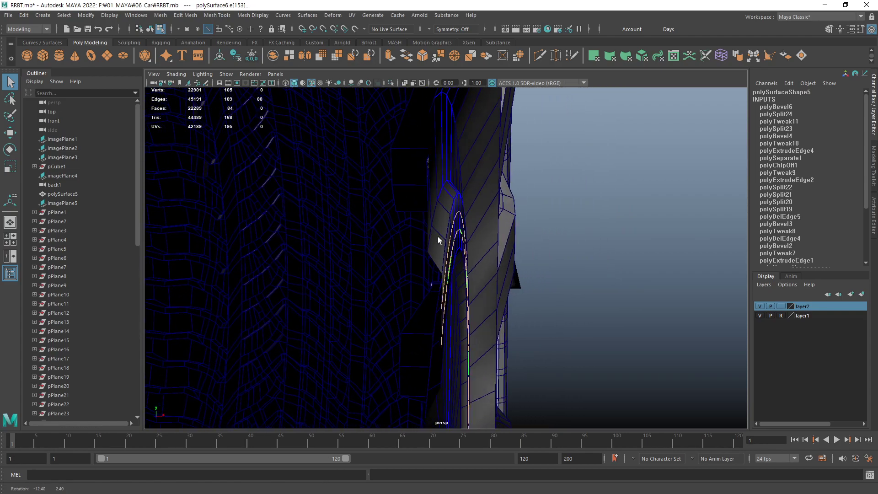
key(w)
drag(503, 228, 510, 230)
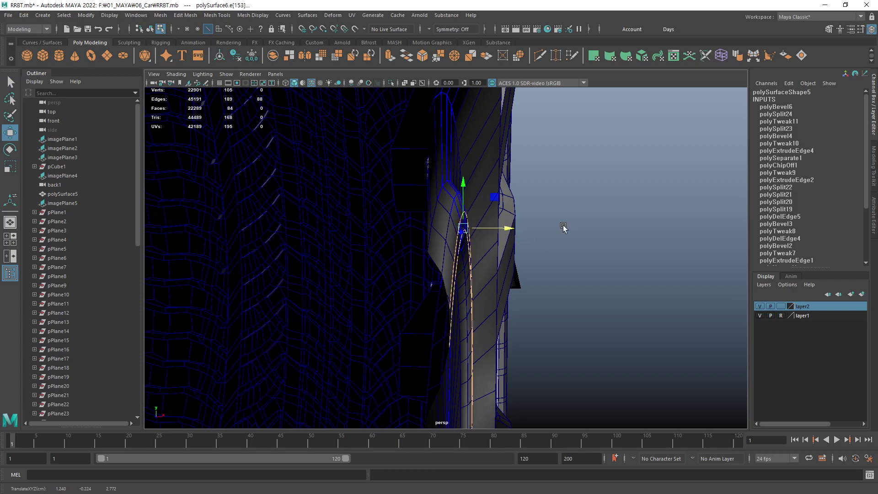
Return to object mode, deselect, and view the hub groove from the side.
key(F8)
click(581, 236)
mouse_move(500, 251)
alt+mouse_down()
mouse_move(406, 243)
mouse_move(414, 276)
mouse_move(407, 261)
mouse_move(399, 273)
mouse_move(394, 255)
mouse_move(323, 253)
mouse_move(417, 267)
mouse_move(402, 245)
mouse_move(315, 257)
mouse_move(374, 273)
alt+mouse_up()
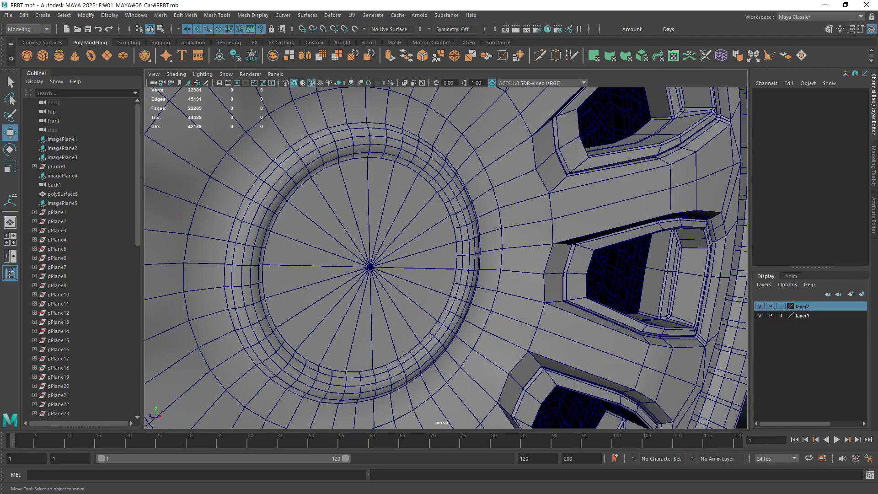
key(space)
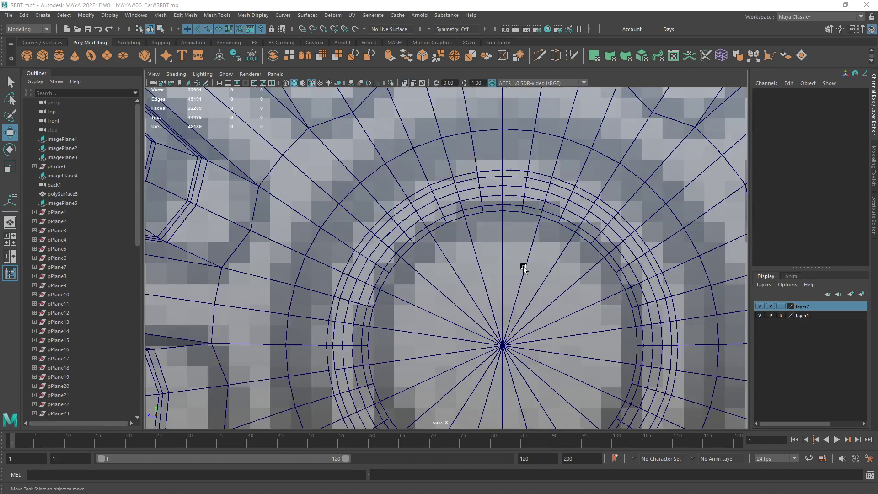
alt+middle_drag(493, 165, 480, 172)
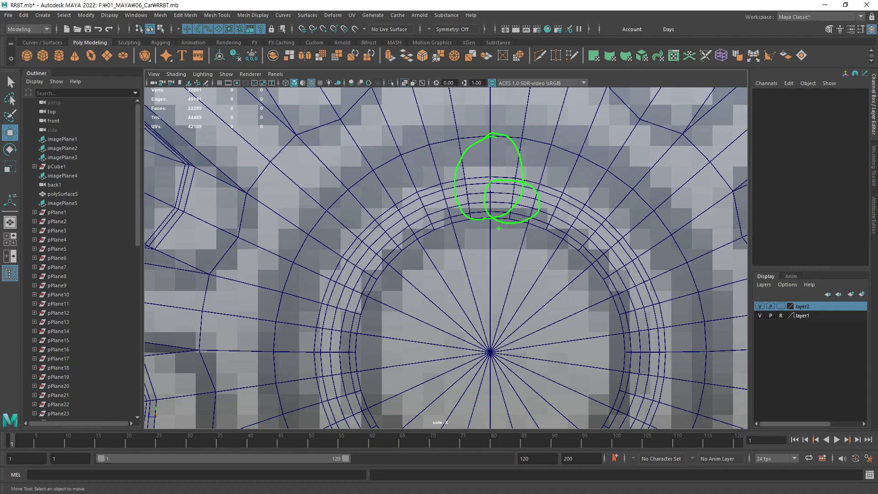
Select the outer ring edge loop of polySurface6's centre cap, ready for scaling.
alt+middle_drag(505, 172, 485, 176)
key(q)
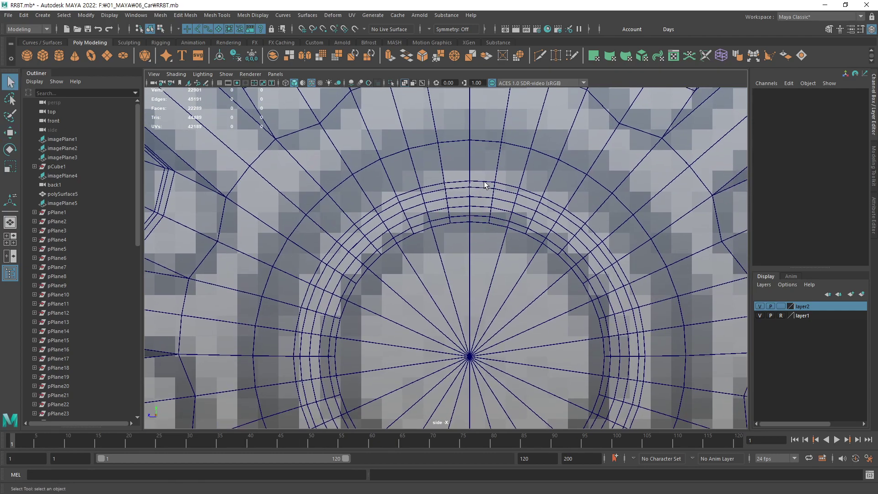
click(485, 185)
key(F10)
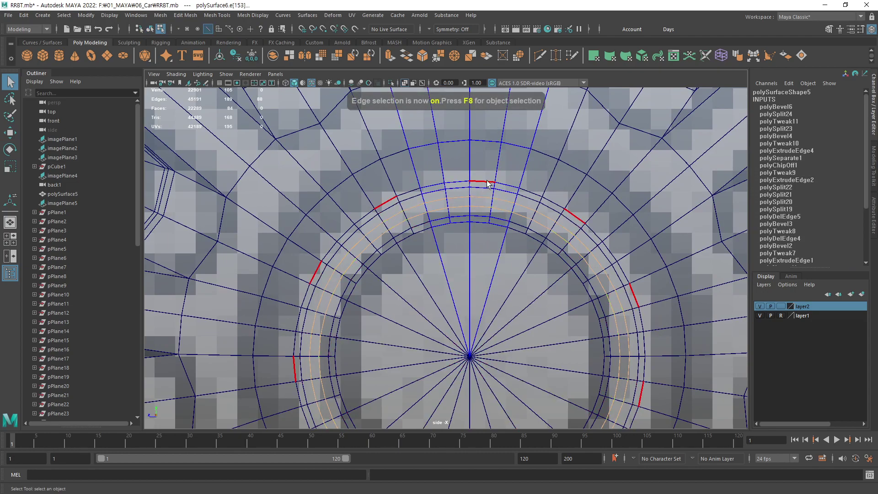
double_click(483, 249)
double_click(483, 183)
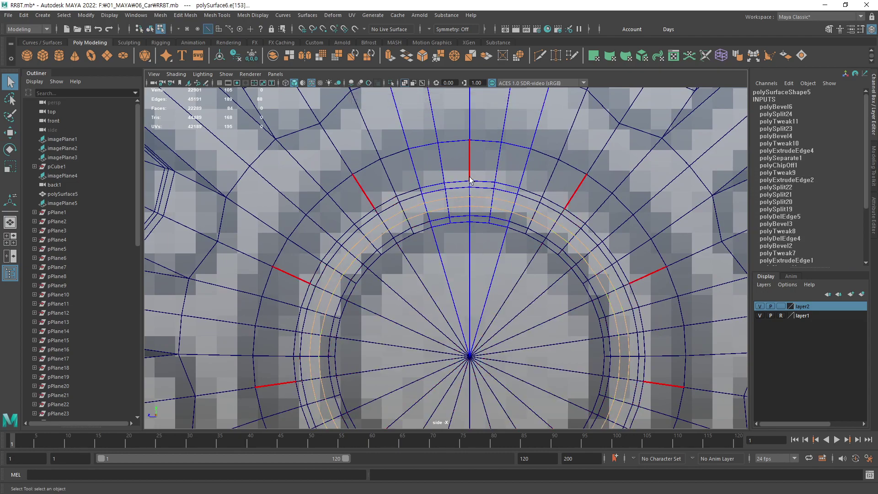
double_click(483, 183)
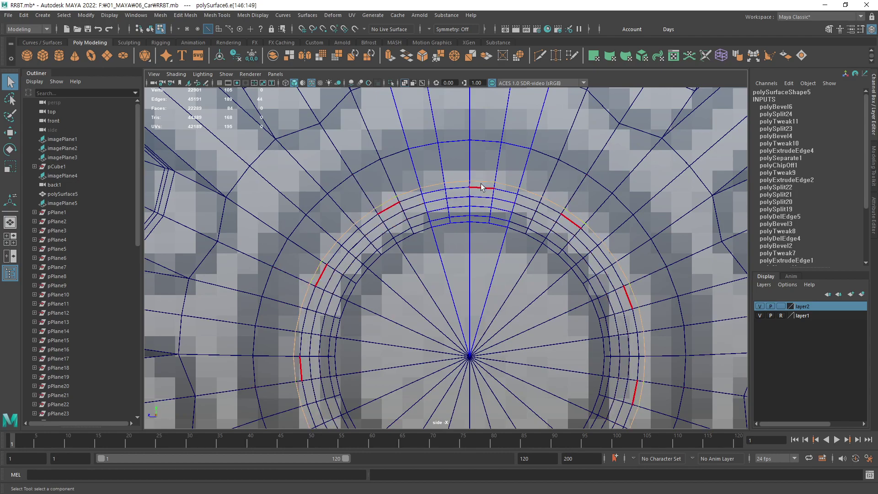
key(w)
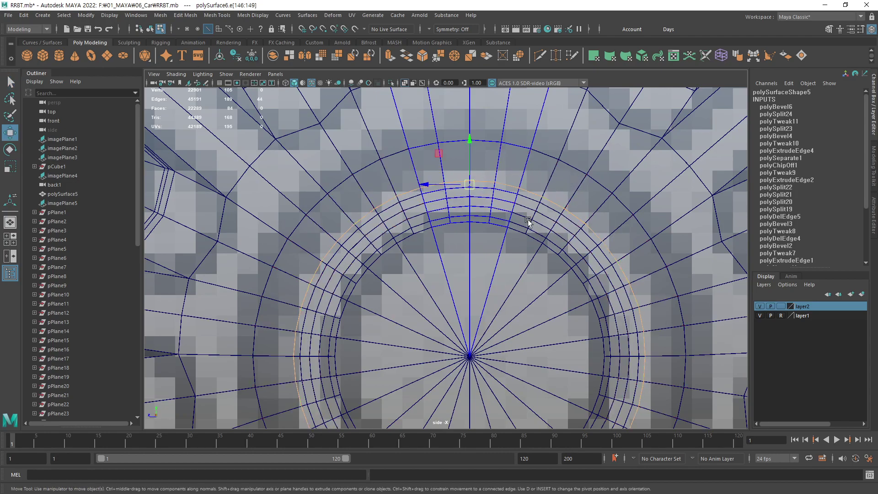
key(r)
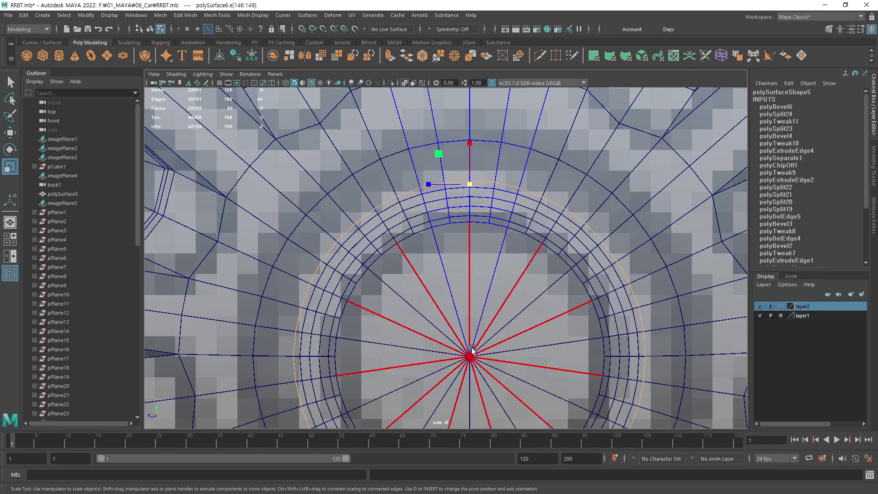
Snap the scale pivot to the hub's centre vertex and scale the outer ring loop outward.
key(d)
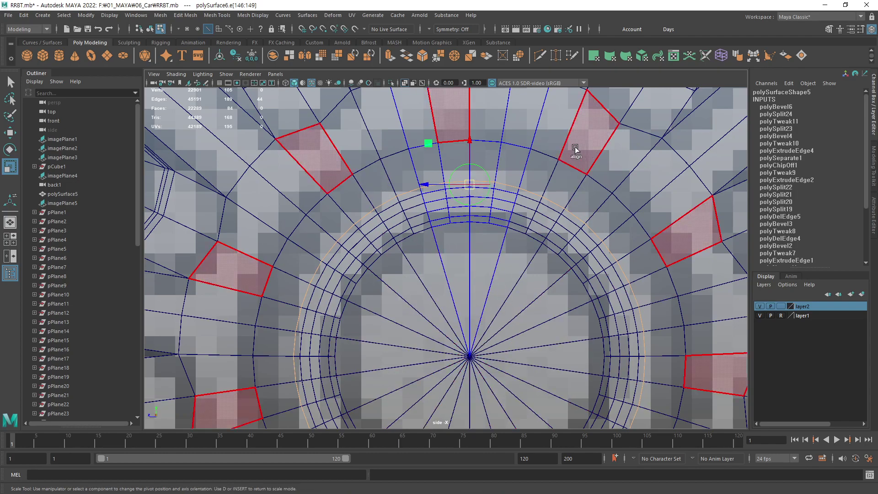
key(v)
drag(471, 189, 469, 356)
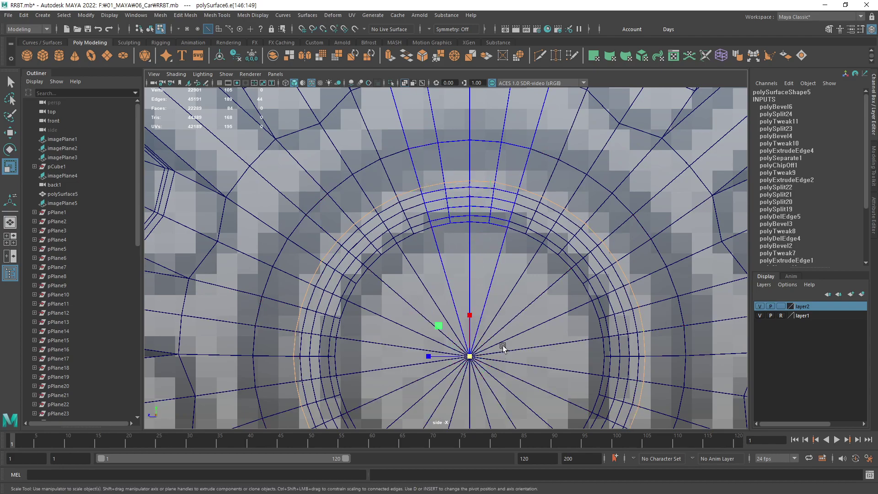
drag(471, 359, 505, 360)
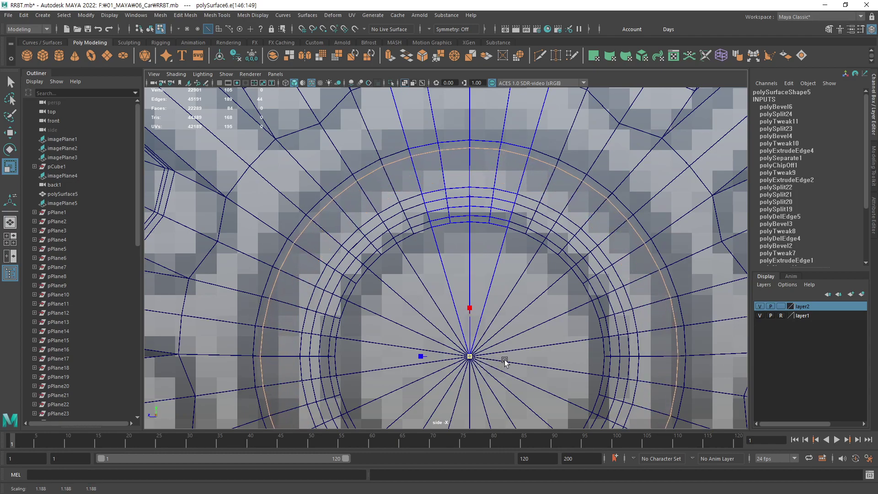
Scale the next inner ring loop very slightly outward, retrying until the amount looks right.
double_click(485, 189)
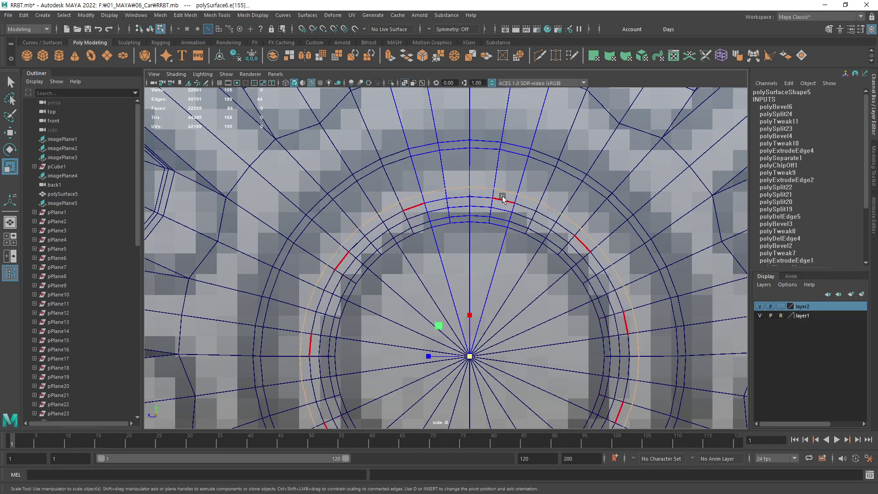
drag(472, 358, 505, 352)
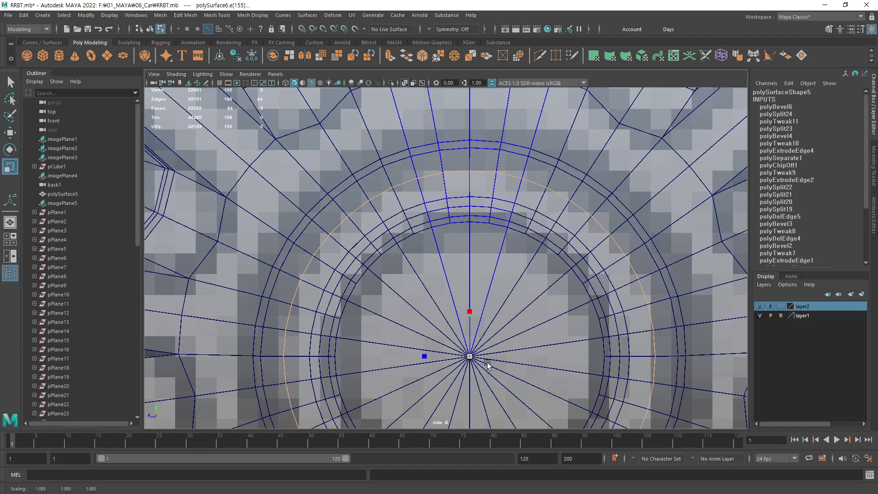
key(ctrl+z)
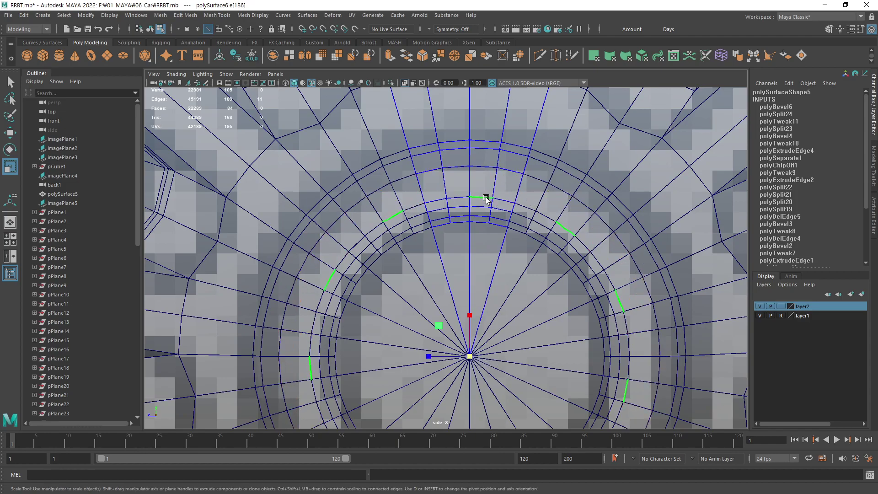
drag(472, 355, 481, 364)
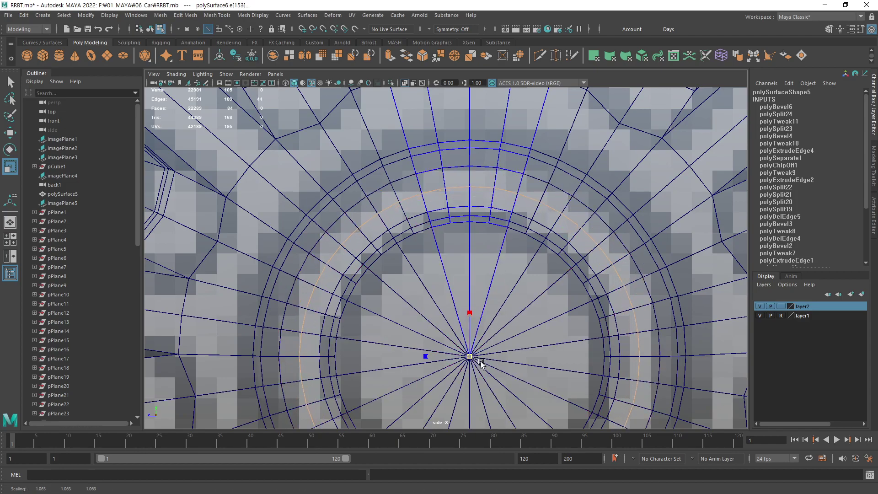
key(ctrl+z)
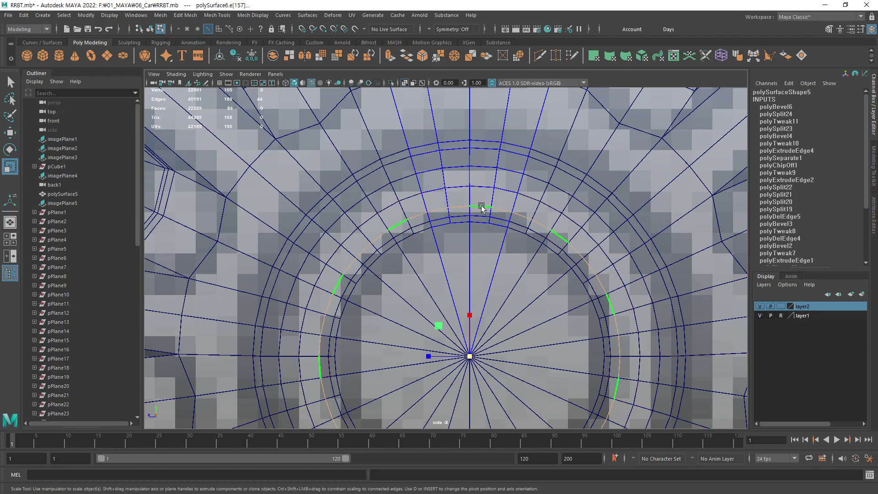
drag(470, 356, 474, 359)
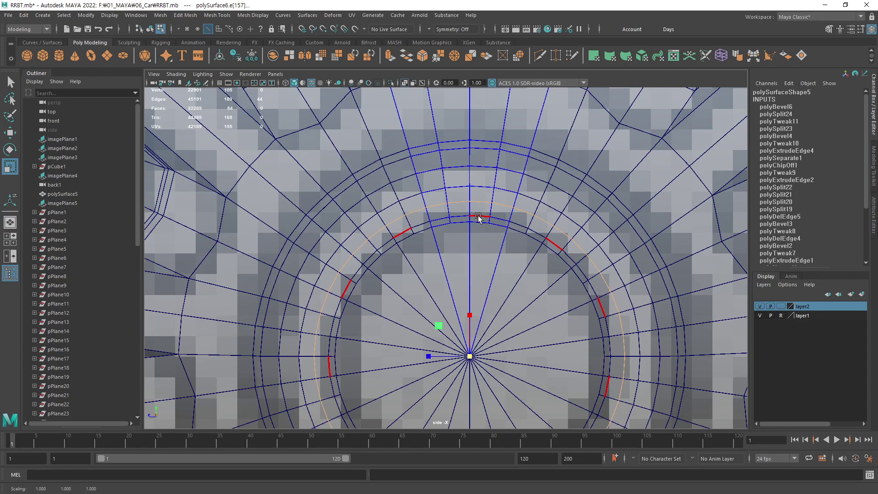
key(ctrl+z)
drag(473, 352, 474, 360)
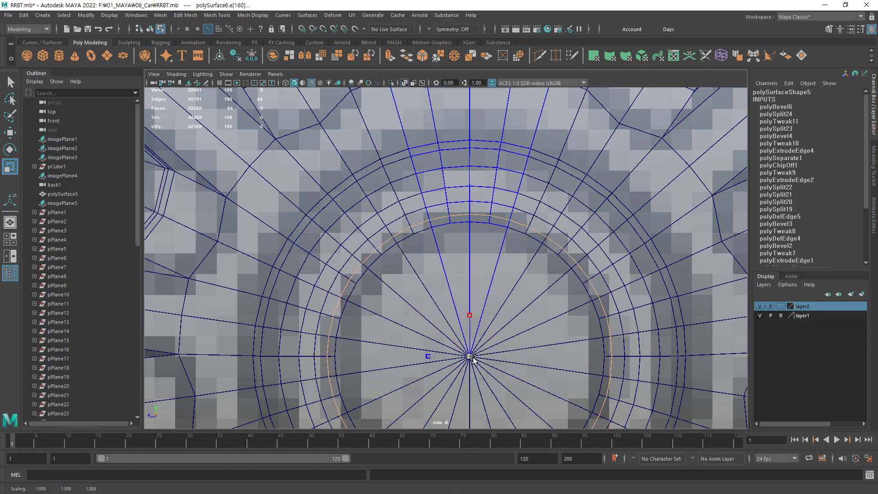
Scale the larger outer ring loop and the upper ring loop slightly outward.
double_click(484, 167)
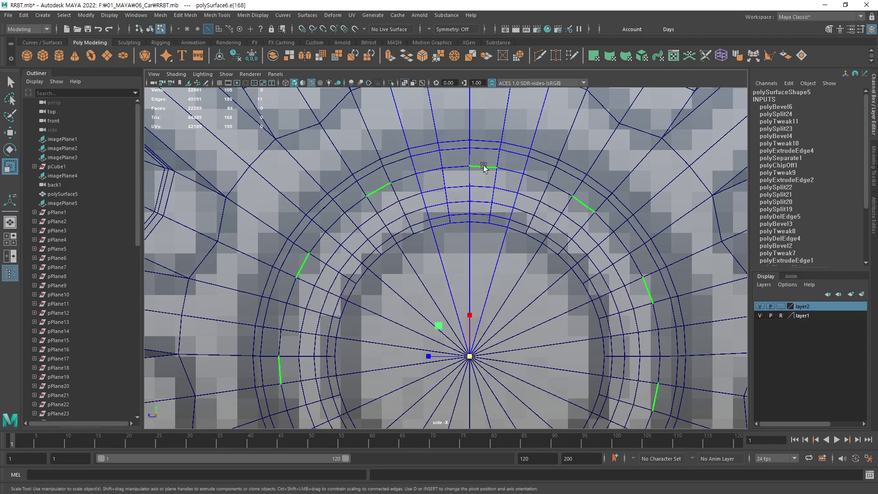
drag(469, 356, 471, 361)
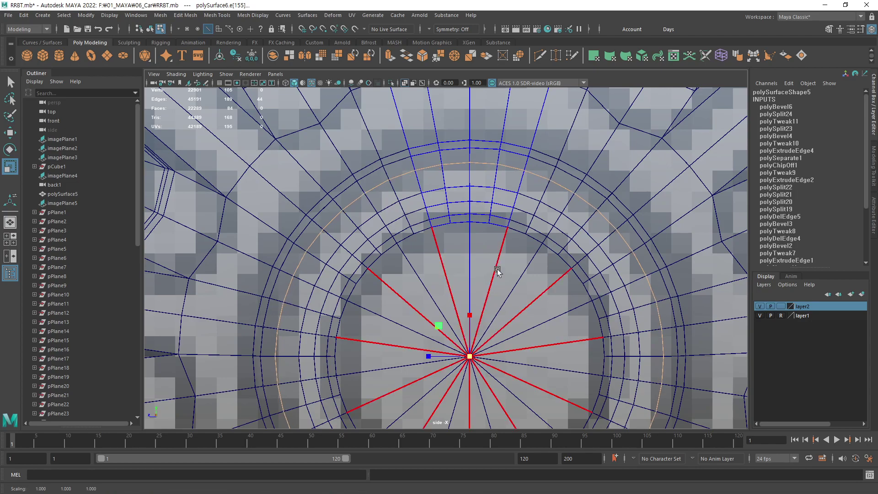
double_click(480, 187)
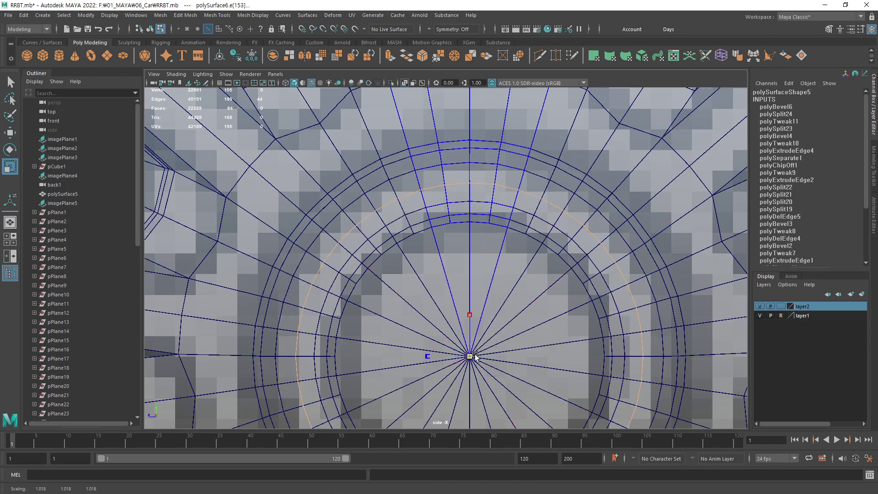
drag(470, 356, 478, 358)
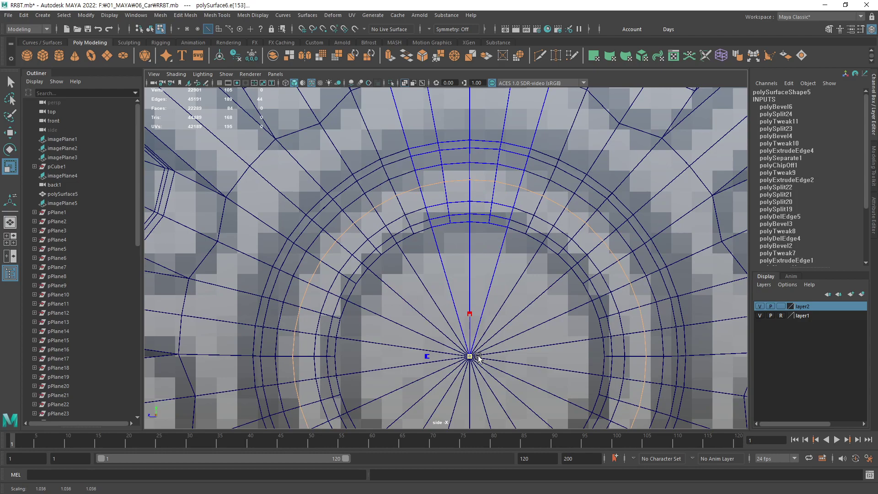
Set up the Move tool in vertex mode with component pivot pinning turned off.
key(w)
key(r)
key(F8)
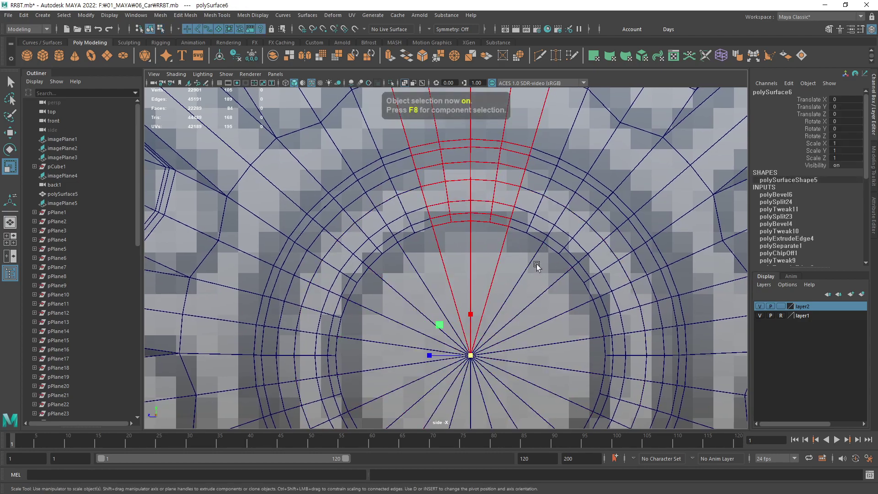
alt+middle_drag(479, 242, 479, 252)
key(w)
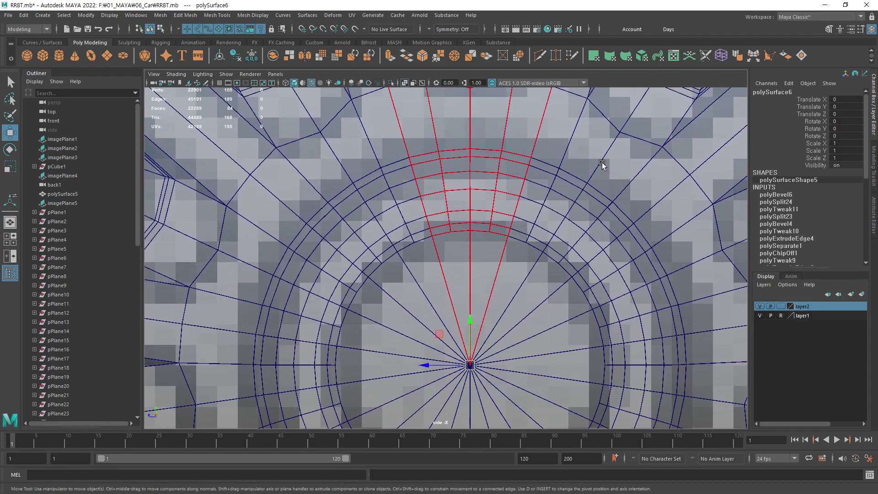
key(F9)
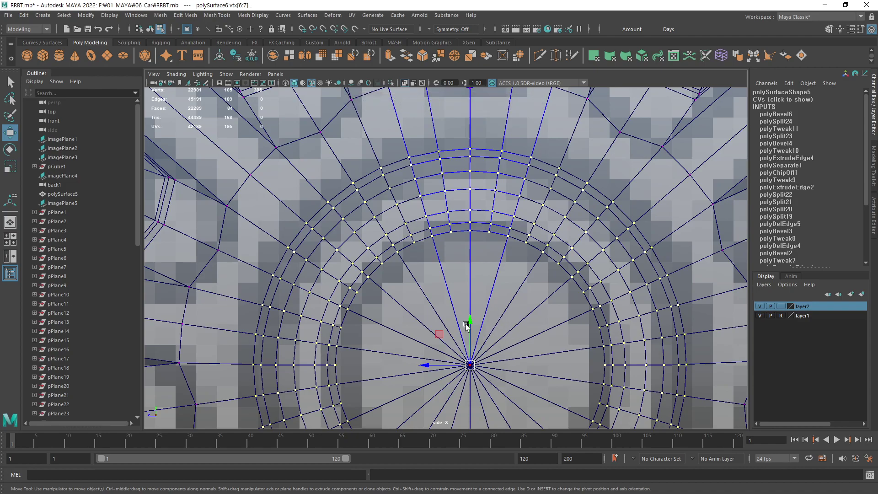
double_click(13, 134)
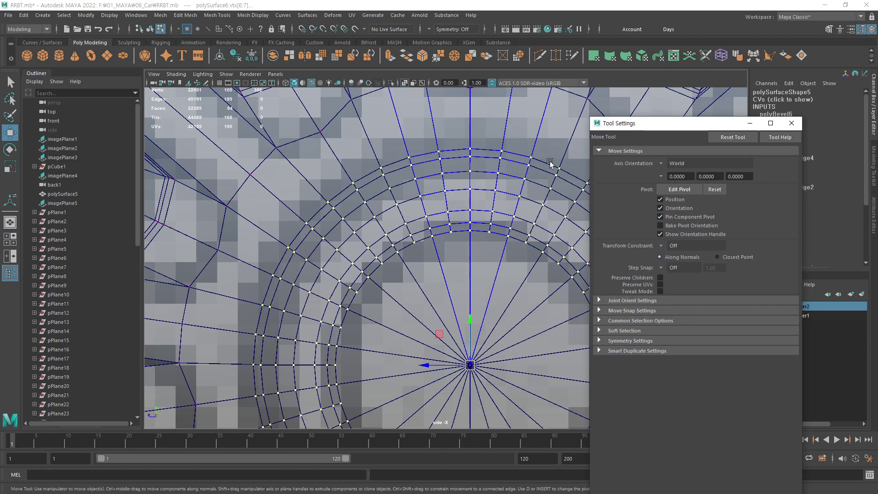
click(733, 137)
Nudge individual vertices on the cap's rings so the loops follow the circular outline.
click(792, 123)
click(432, 237)
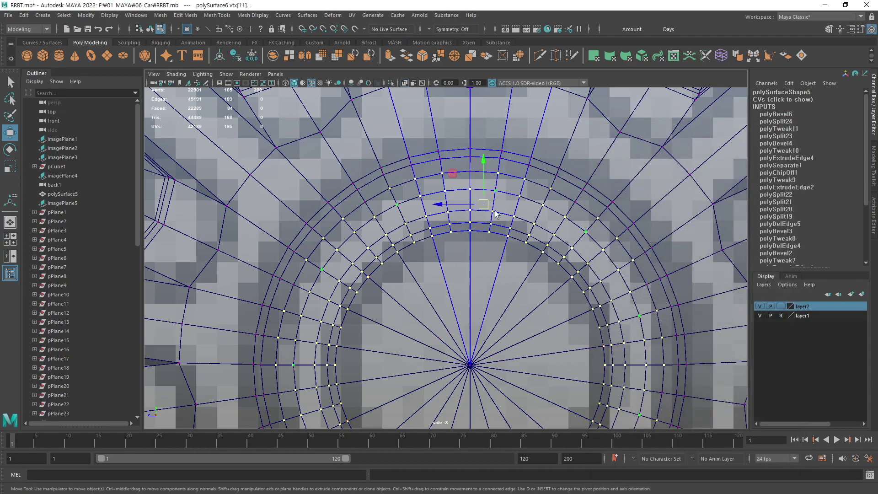
click(501, 188)
click(506, 170)
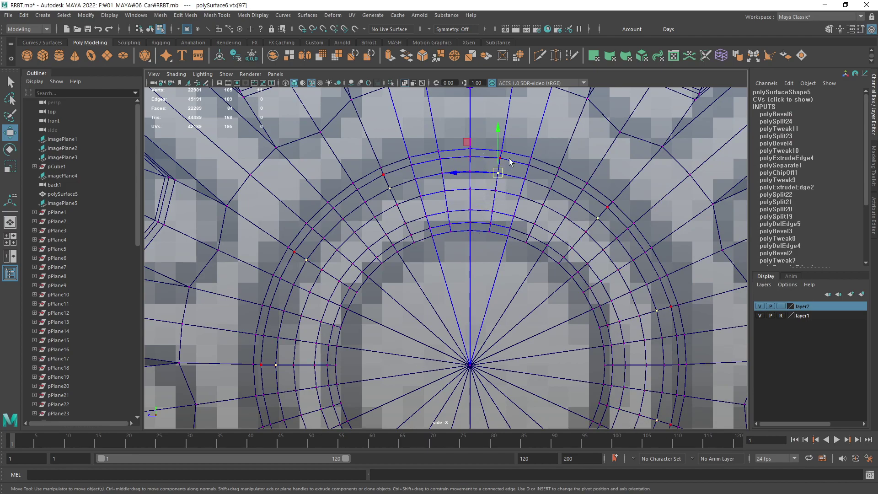
click(515, 149)
key(F8)
In the perspective view, select the cap rim's edge loops and slide them sideways along X.
alt+middle_drag(488, 250, 462, 278)
key(space)
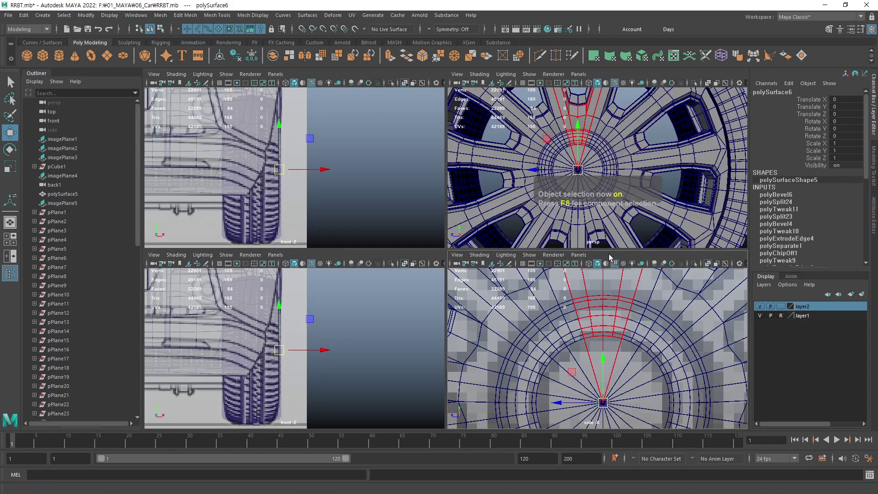
key(space)
scroll(443, 226, up, 2)
alt+drag(443, 227, 513, 235)
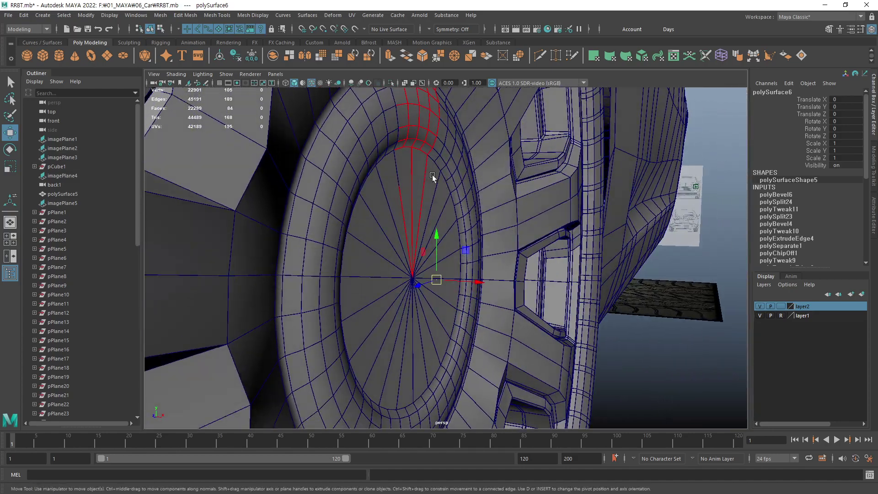
scroll(437, 188, up, 2)
key(F10)
double_click(435, 188)
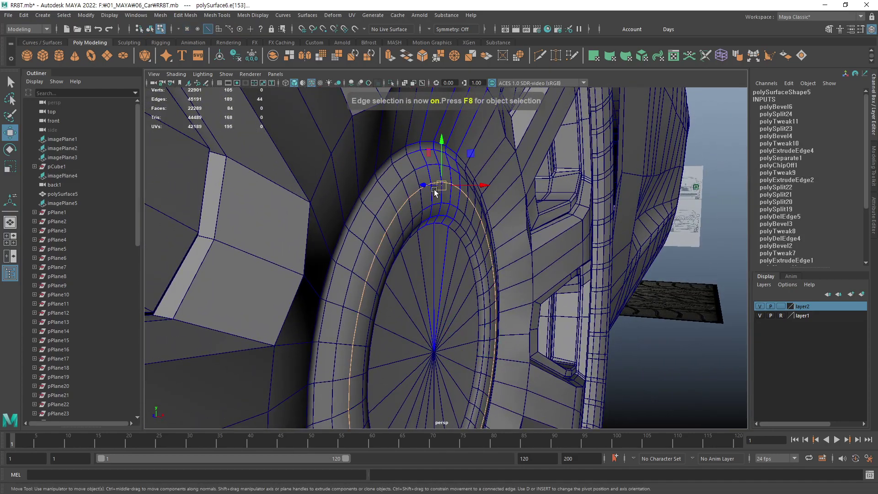
drag(486, 187, 478, 207)
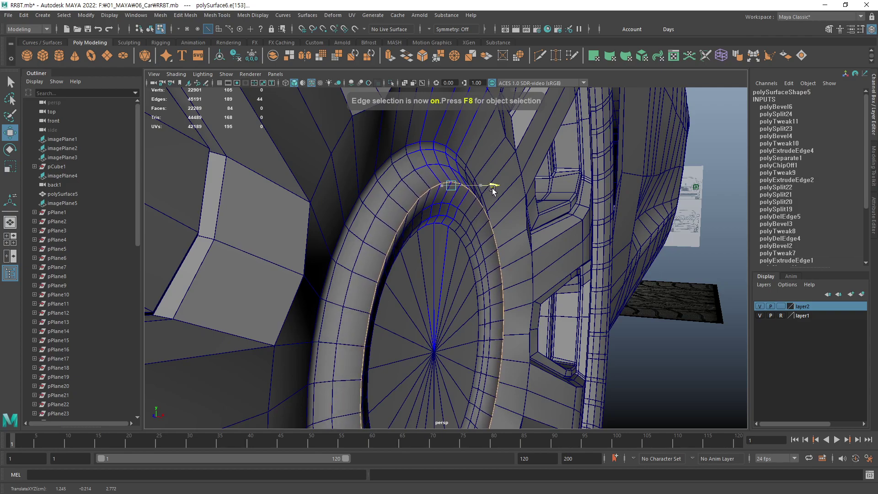
double_click(454, 205)
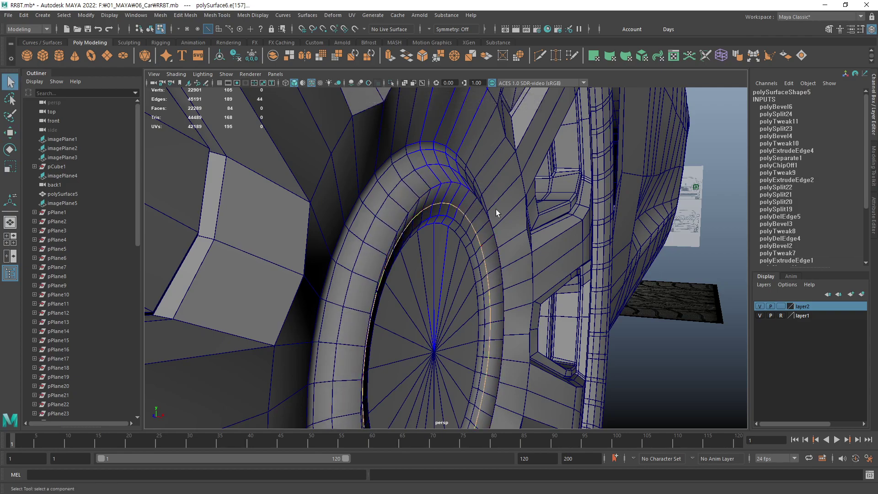
drag(486, 209, 457, 192)
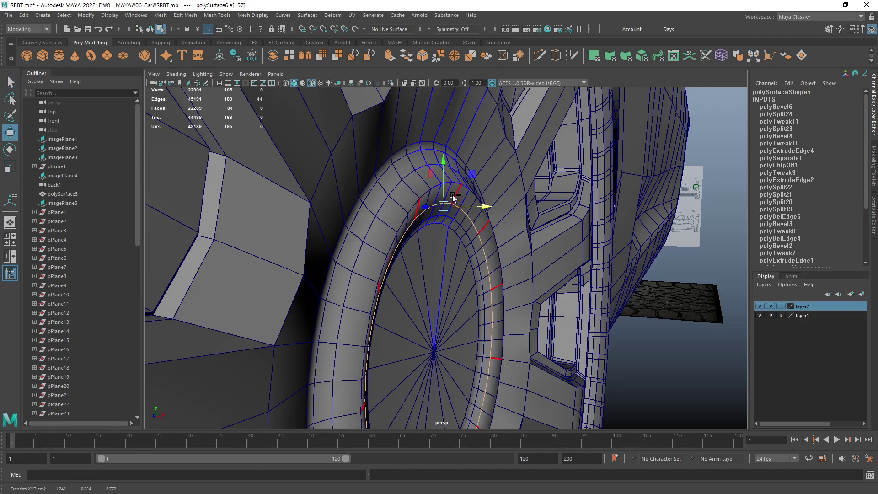
shift+double_click(426, 168)
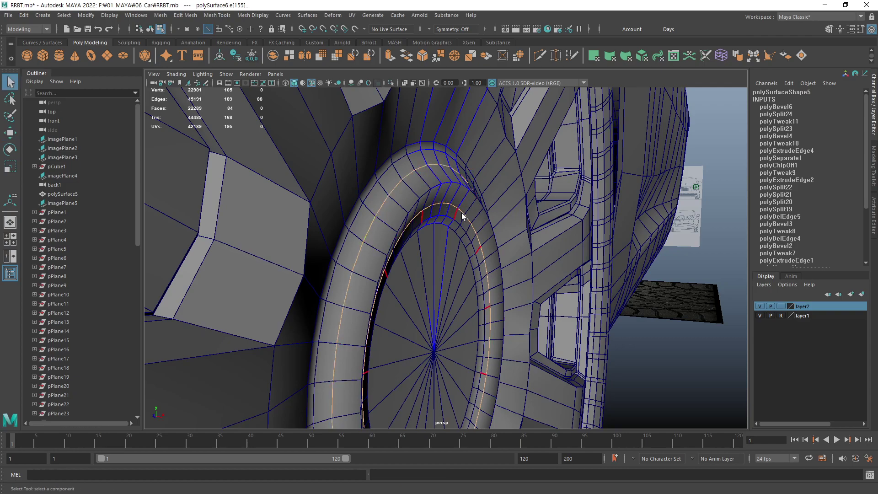
mouse_move(489, 194)
mouse_down()
mouse_move(486, 215)
mouse_move(447, 154)
mouse_move(418, 158)
mouse_up()
Reselect the inner-rim edge loop plus a second rim loop and move them.
key(q)
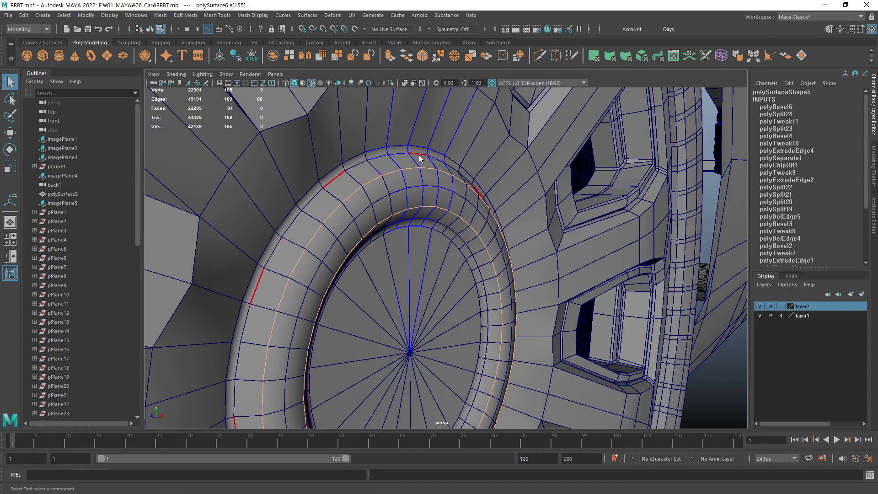
double_click(418, 155)
shift+double_click(414, 227)
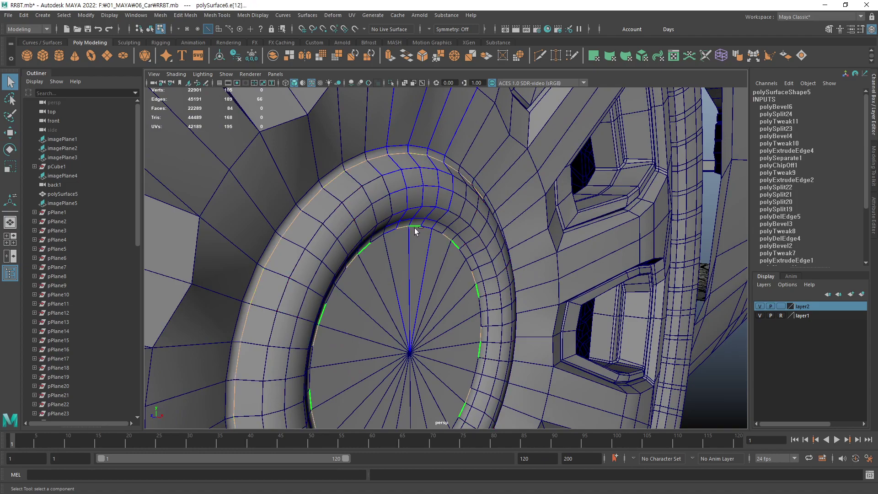
double_click(418, 218)
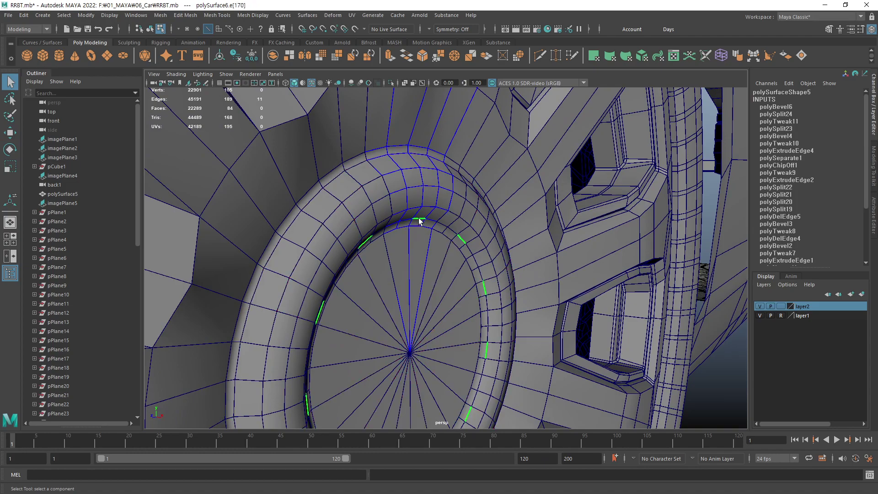
shift+double_click(417, 153)
mouse_move(418, 153)
alt+mouse_down()
mouse_move(465, 185)
mouse_move(497, 188)
mouse_move(447, 225)
alt+mouse_up()
key(w)
Add two more rim loops and scale the whole selection to about 1.294.
key(q)
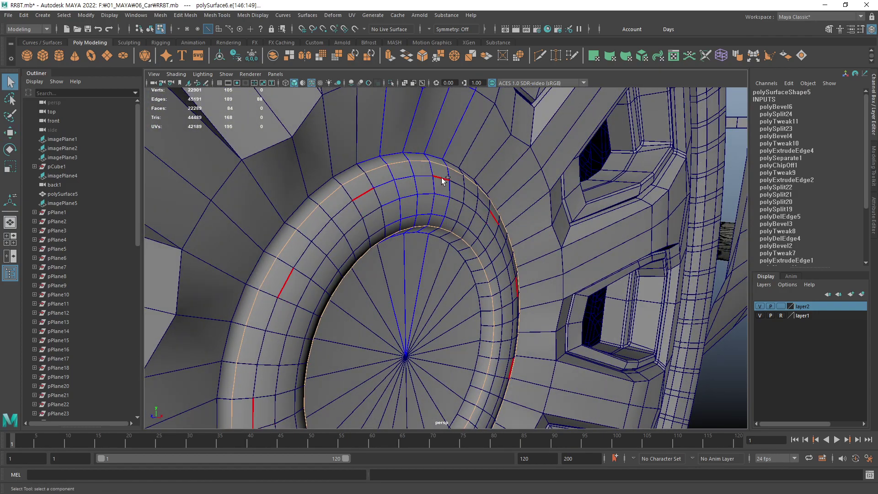
shift+double_click(445, 179)
shift+double_click(448, 216)
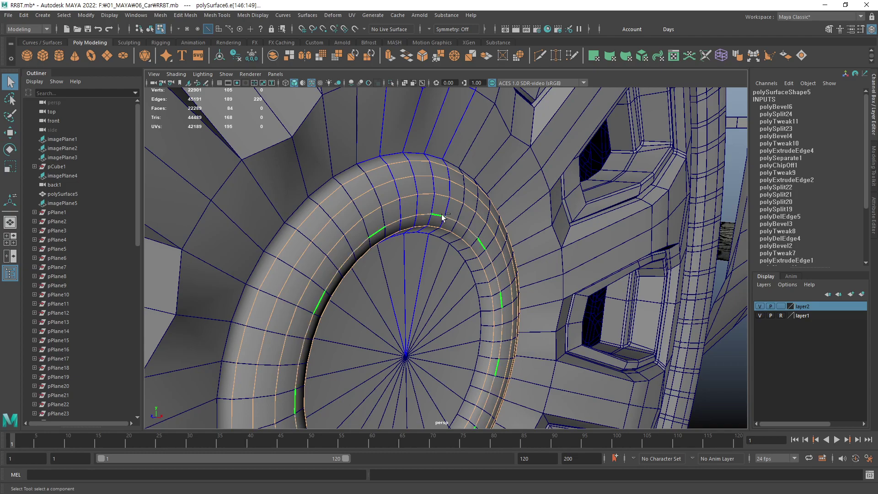
alt+drag(451, 216, 498, 205)
key(r)
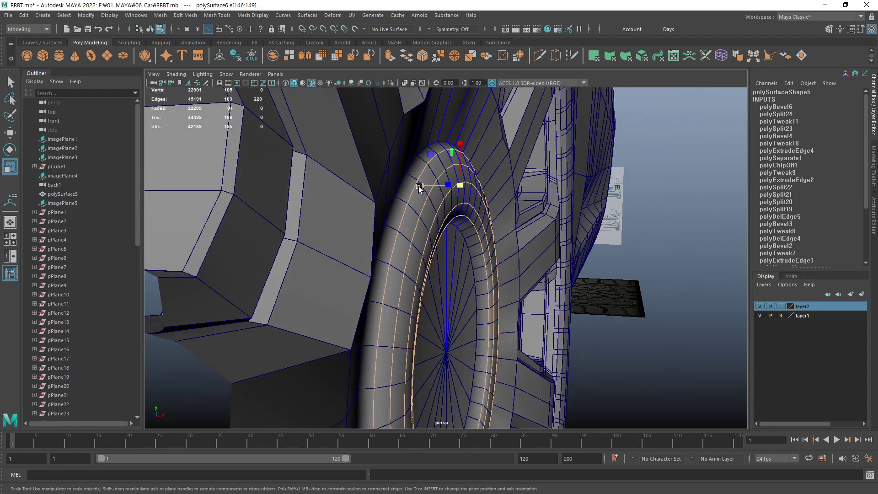
mouse_move(419, 188)
mouse_down()
mouse_move(407, 188)
mouse_move(507, 191)
mouse_up()
key(w)
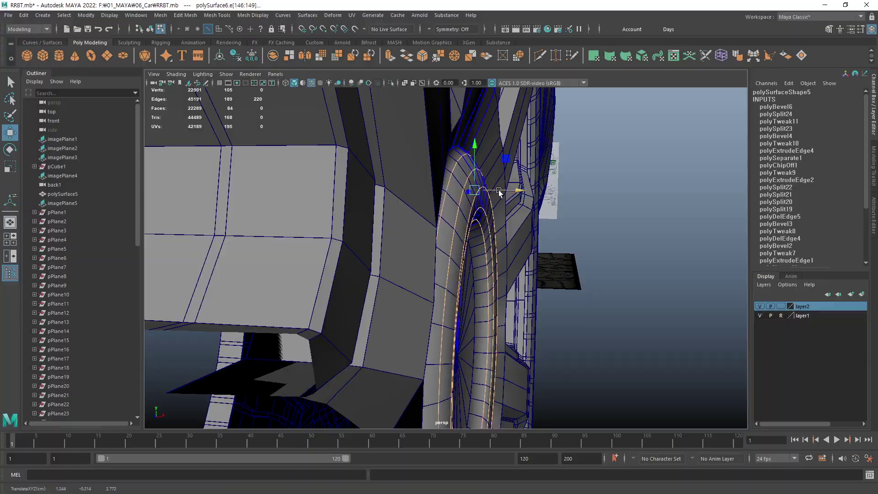
click(613, 227)
mouse_move(613, 227)
alt+mouse_down()
mouse_move(520, 251)
mouse_move(373, 235)
mouse_move(362, 225)
mouse_move(504, 254)
mouse_move(435, 254)
mouse_move(427, 240)
alt+mouse_up()
scroll(427, 240, up, 2)
scroll(403, 246, up, 3)
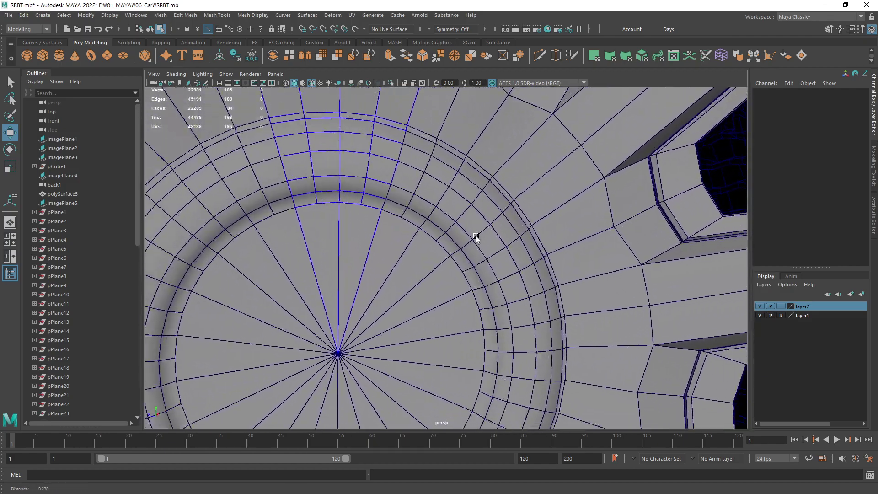
mouse_move(359, 213)
alt+mouse_down()
mouse_move(430, 223)
mouse_move(397, 222)
mouse_move(421, 231)
mouse_move(382, 234)
mouse_move(351, 262)
mouse_move(298, 277)
mouse_move(363, 256)
mouse_move(375, 239)
mouse_move(381, 268)
alt+mouse_up()
scroll(382, 233, down, 3)
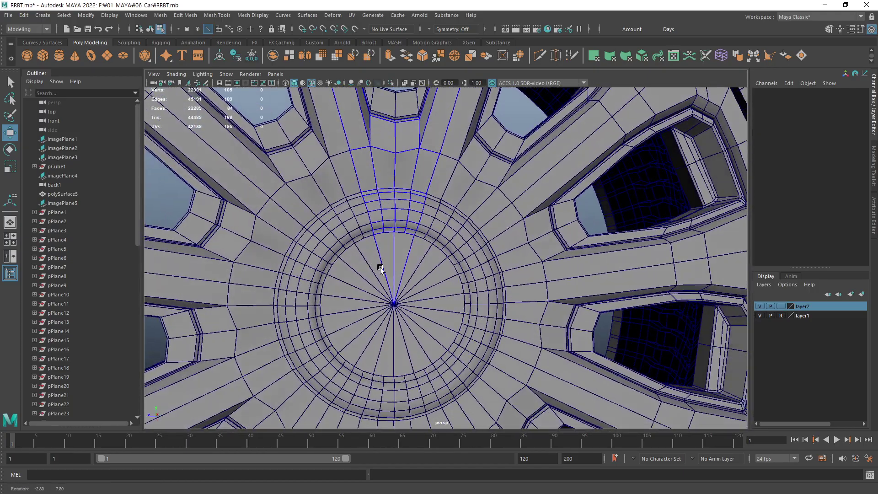
scroll(406, 249, up, 1)
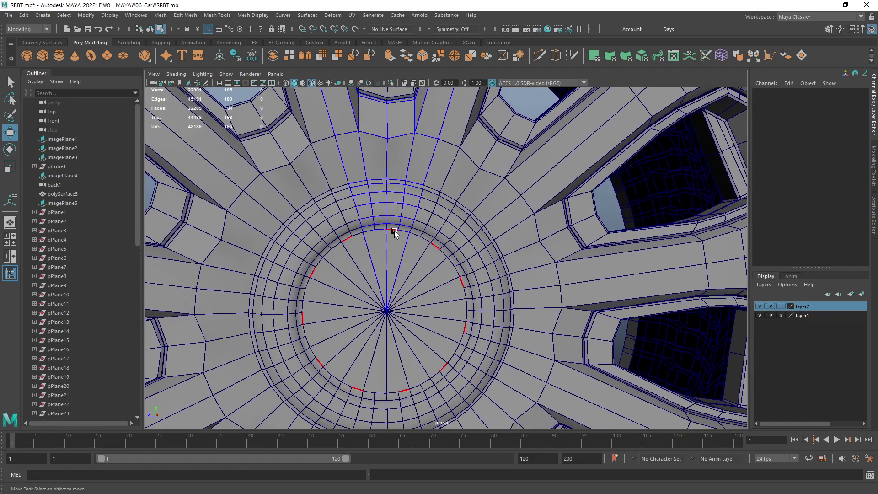
double_click(393, 230)
mouse_move(388, 267)
alt+mouse_down()
mouse_move(451, 209)
mouse_move(682, 212)
alt+mouse_up()
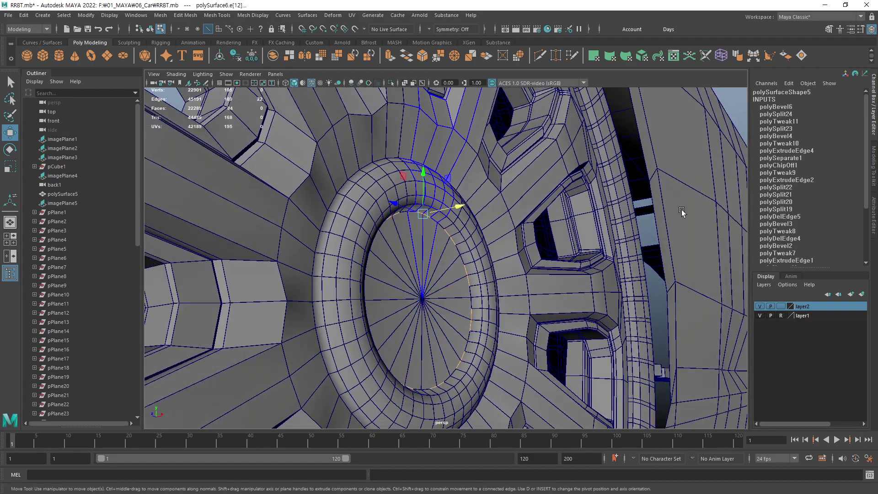
click(544, 246)
mouse_move(545, 246)
alt+mouse_down()
mouse_move(512, 250)
mouse_move(519, 258)
mouse_move(475, 288)
mouse_move(475, 308)
mouse_move(431, 247)
mouse_move(442, 243)
mouse_move(449, 267)
mouse_move(518, 268)
mouse_move(488, 268)
mouse_move(484, 249)
mouse_move(400, 270)
alt+mouse_up()
scroll(458, 259, down, 3)
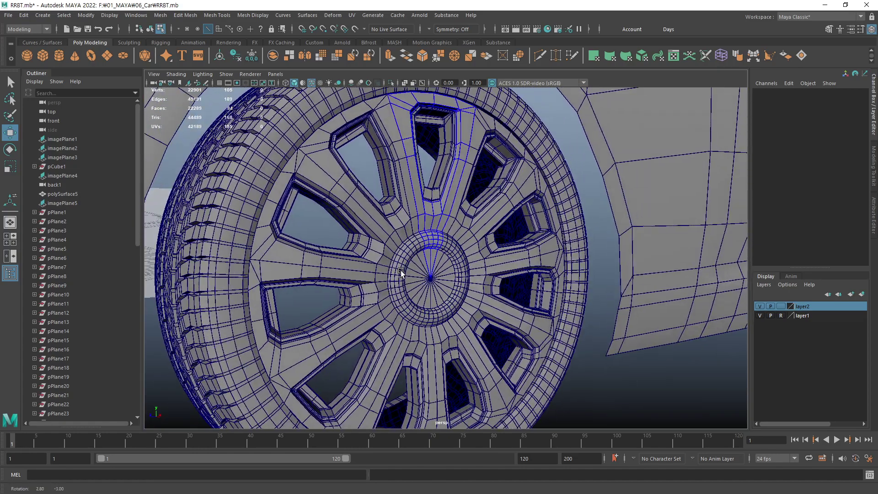
Deselect the spoke and orbit around the hub to a near head-on view.
key(F8)
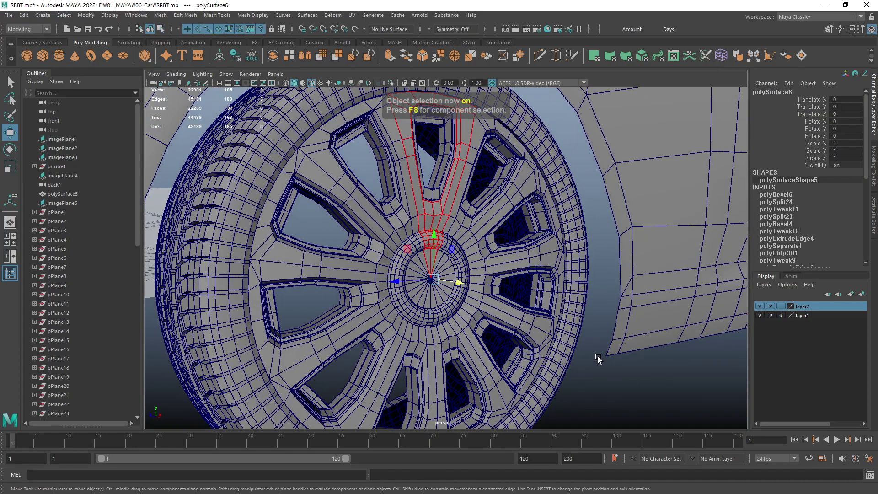
click(593, 381)
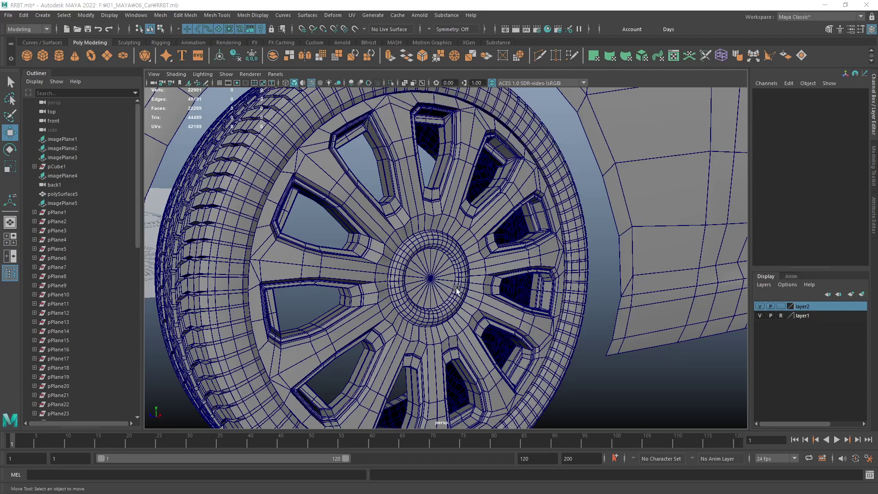
scroll(456, 288, up, 2)
scroll(388, 293, up, 4)
scroll(338, 277, up, 2)
click(342, 293)
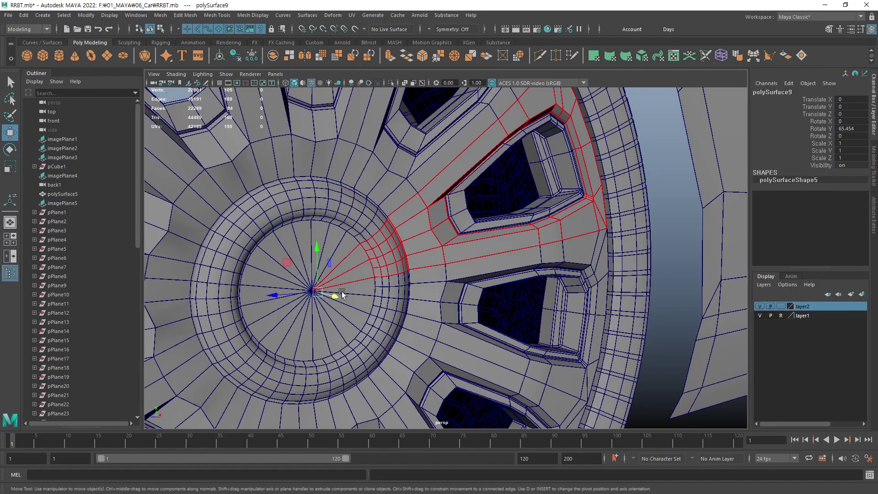
alt+drag(342, 293, 368, 299)
scroll(368, 298, up, 3)
alt+drag(421, 288, 434, 204)
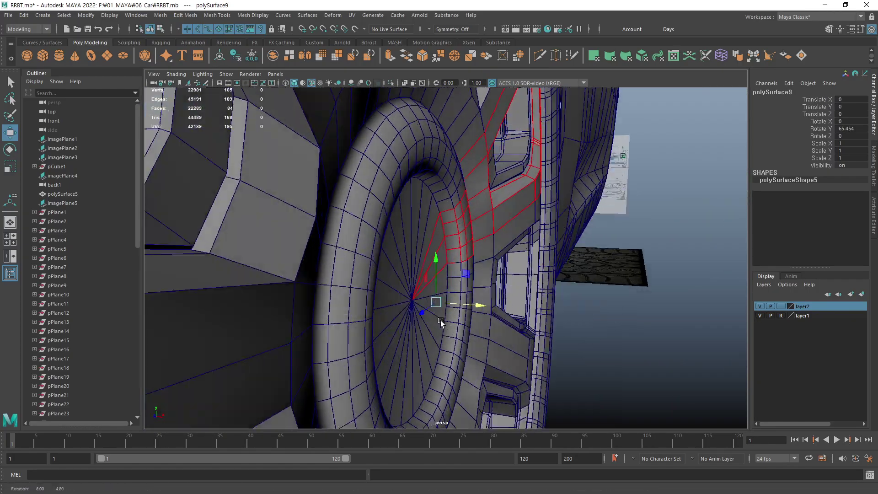
mouse_move(453, 317)
alt+mouse_down()
mouse_move(358, 267)
mouse_move(375, 314)
alt+mouse_up()
Clear the top spoke selection and dolly in close on the hub's centre cap.
click(345, 210)
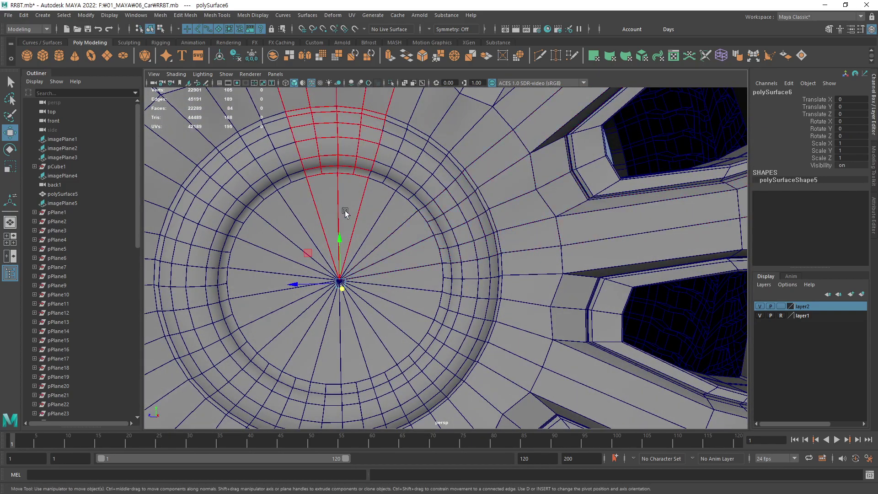
mouse_move(345, 210)
alt+mouse_down()
mouse_move(420, 256)
mouse_move(406, 194)
alt+mouse_up()
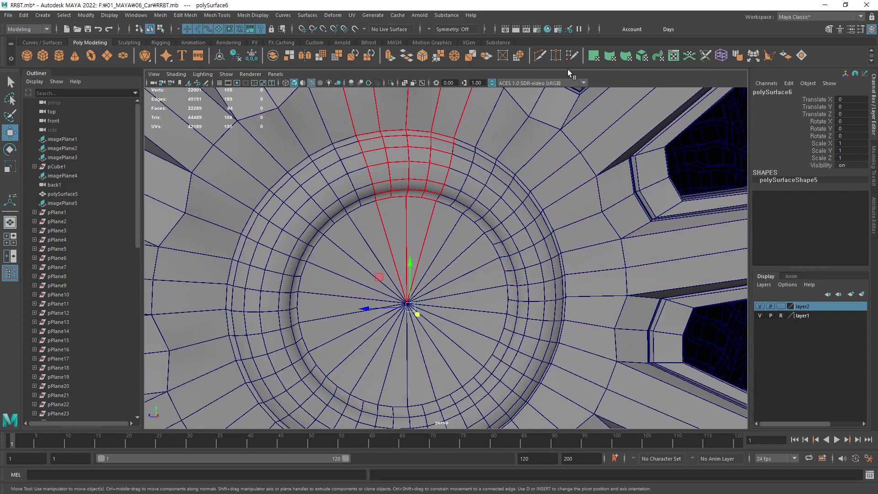
click(385, 263)
scroll(451, 211, up, 2)
scroll(454, 214, up, 2)
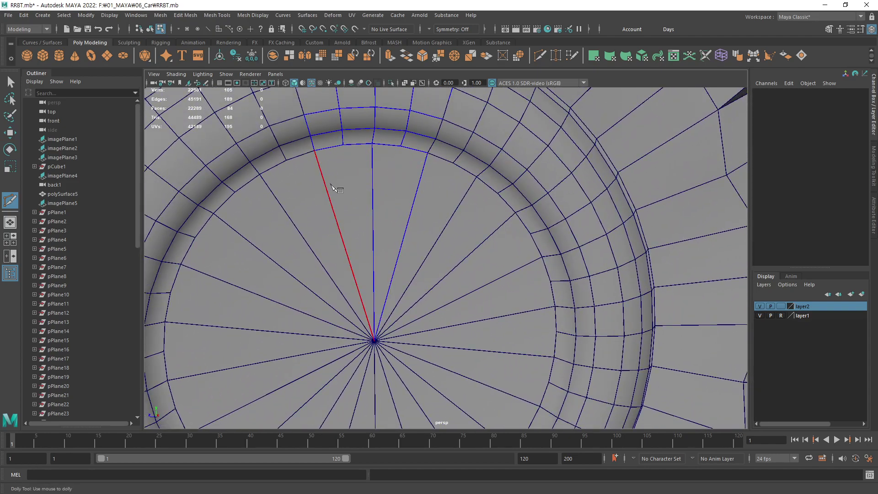
Bevel the cap's rim edge loop at fraction 0.1 and select the resulting inner loop.
key(q)
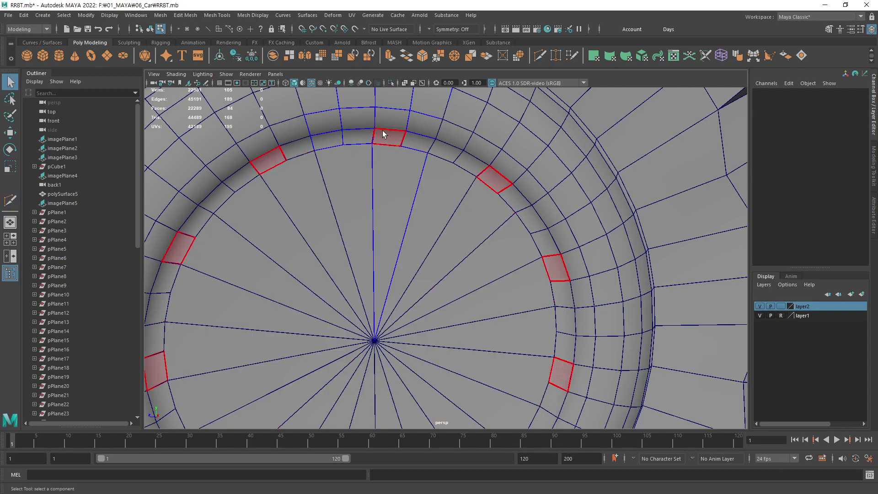
key(F10)
double_click(391, 147)
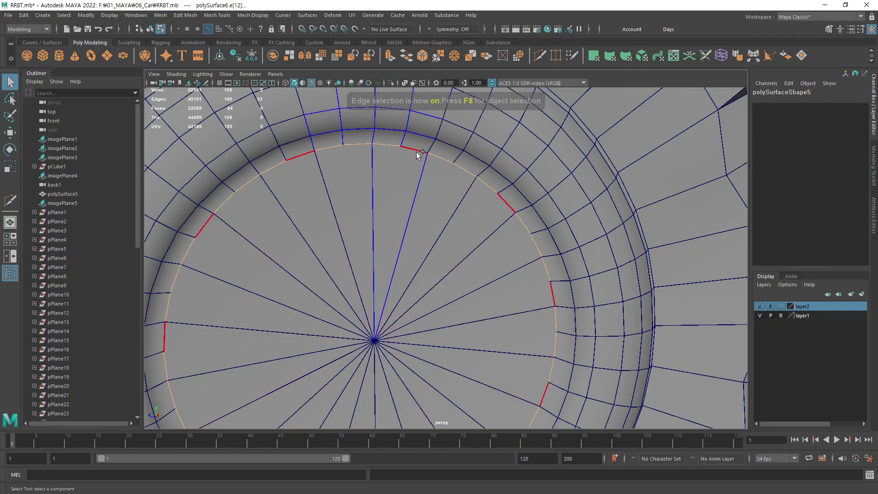
alt+middle_drag(377, 167, 372, 234)
alt+right_drag(372, 234, 377, 234)
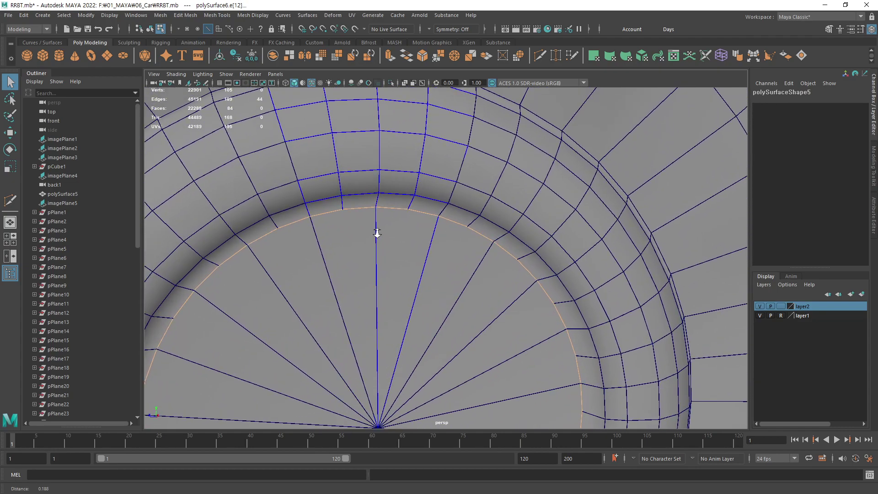
click(422, 57)
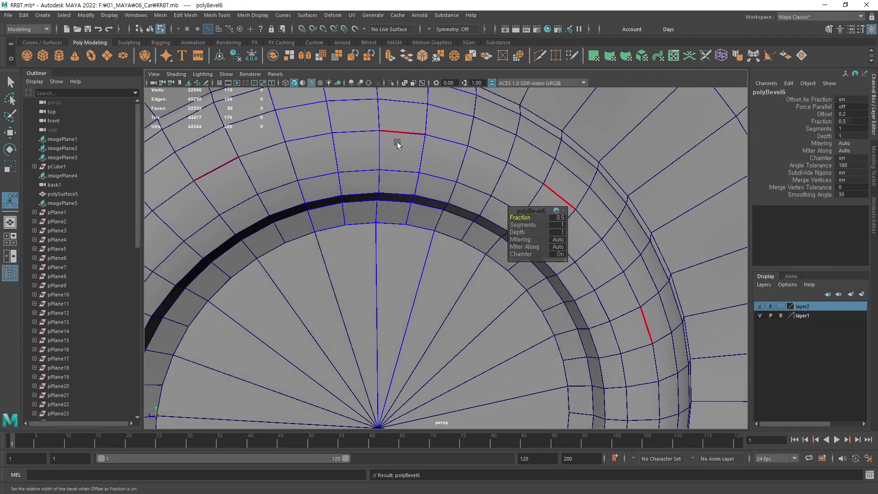
click(565, 218)
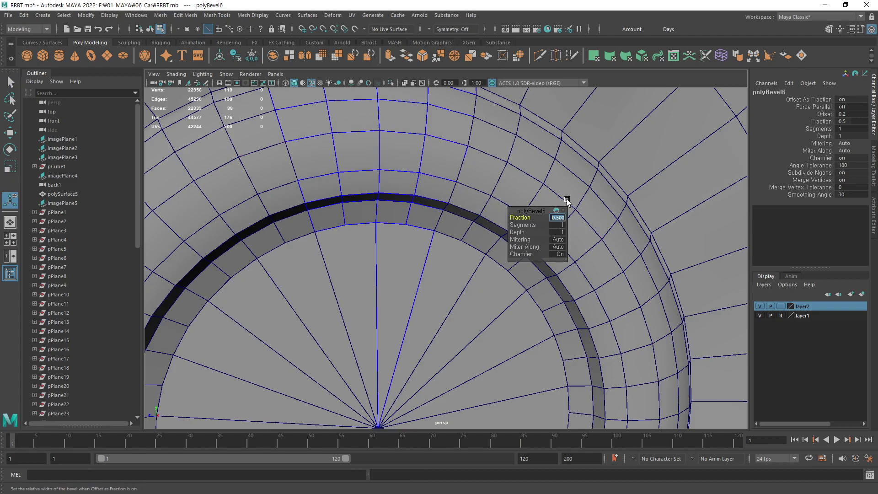
text(0.1)
key(Return)
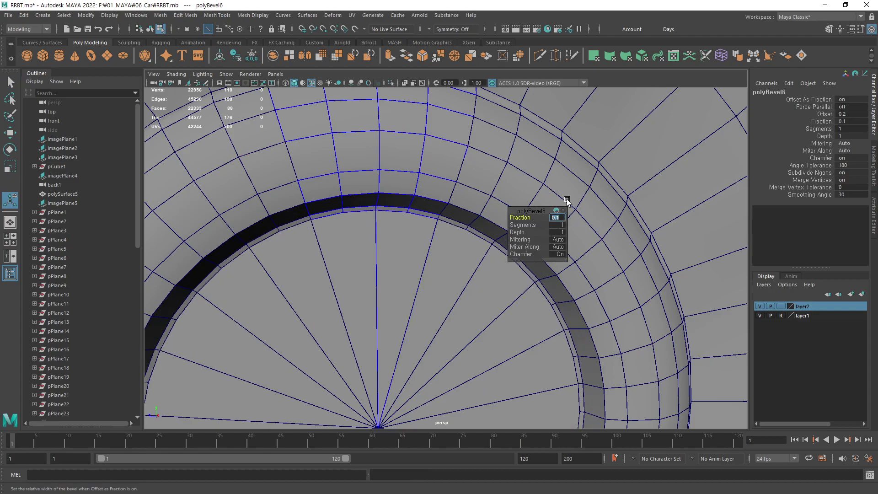
key(q)
double_click(396, 212)
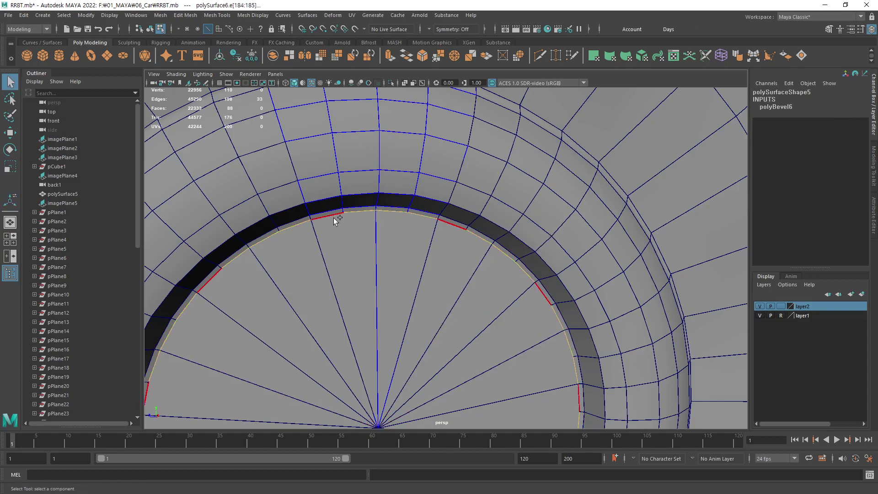
Set the pivot at the wheel centre and shrink the inner edge loop toward it.
key(w)
alt+middle_drag(439, 324, 434, 322)
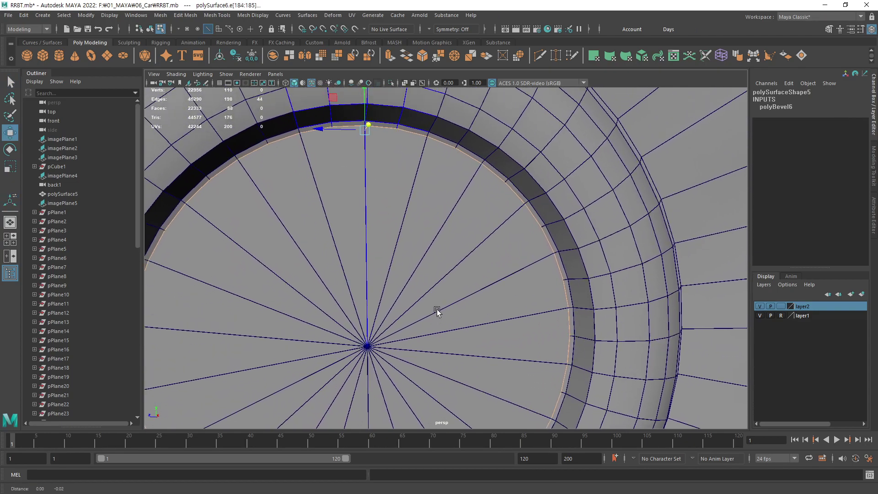
key(d)
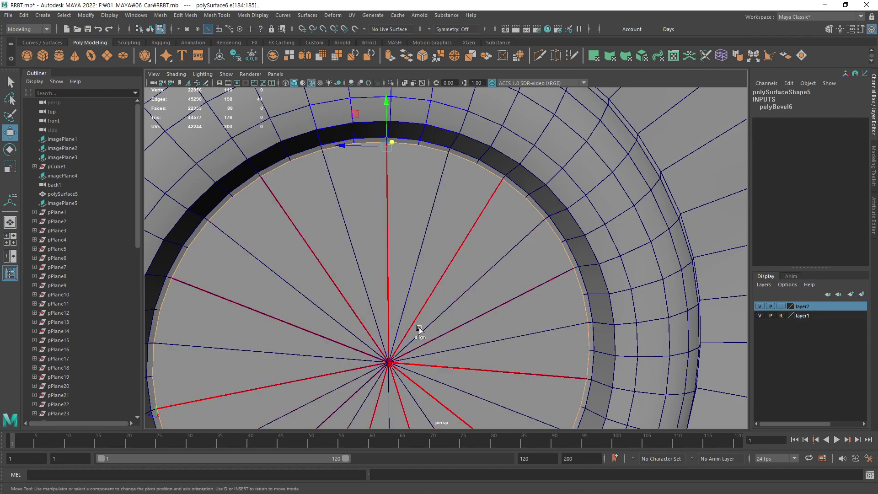
key(r)
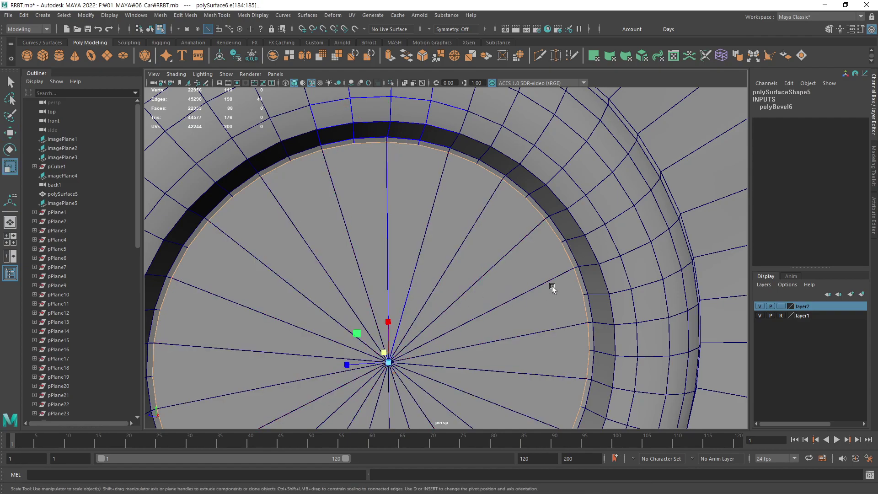
middle_drag(549, 274, 428, 353)
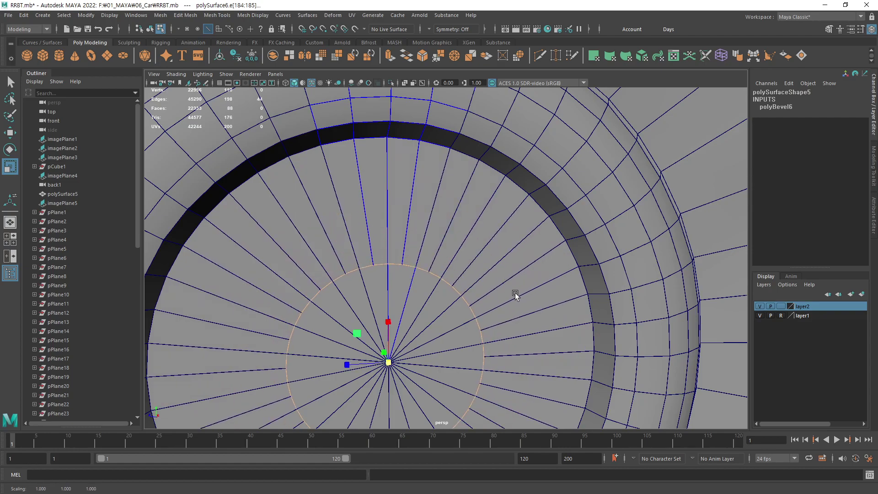
middle_drag(508, 284, 487, 311)
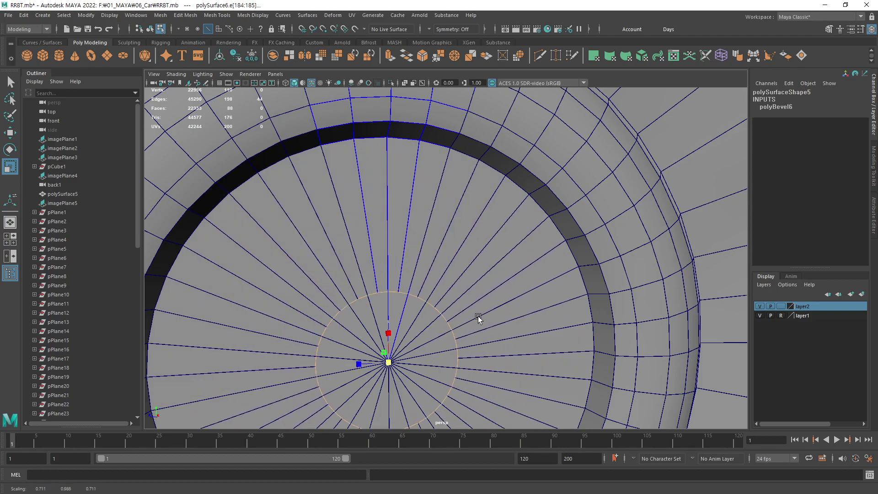
From a side view, push the inner loop outward along X to form a shallow bump.
mouse_move(487, 311)
alt+mouse_down()
mouse_move(438, 356)
mouse_move(426, 335)
mouse_move(477, 342)
mouse_move(434, 313)
mouse_move(437, 343)
mouse_move(451, 329)
alt+mouse_up()
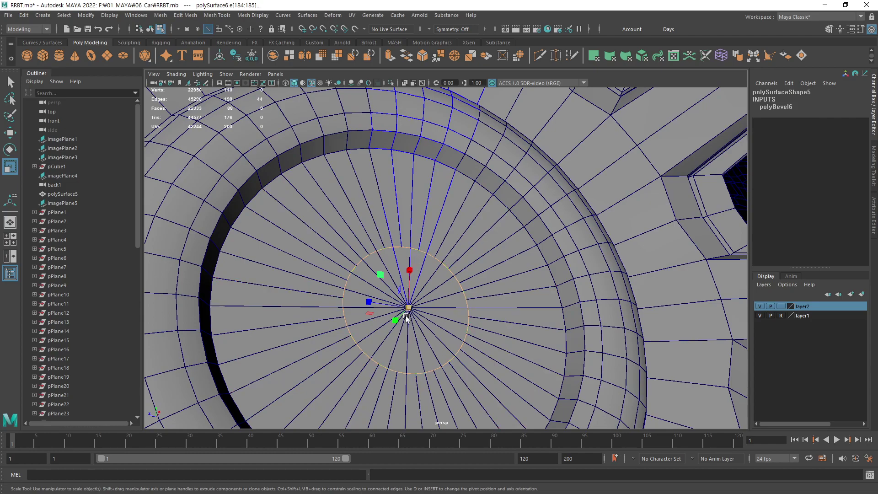
alt+drag(455, 311, 457, 314)
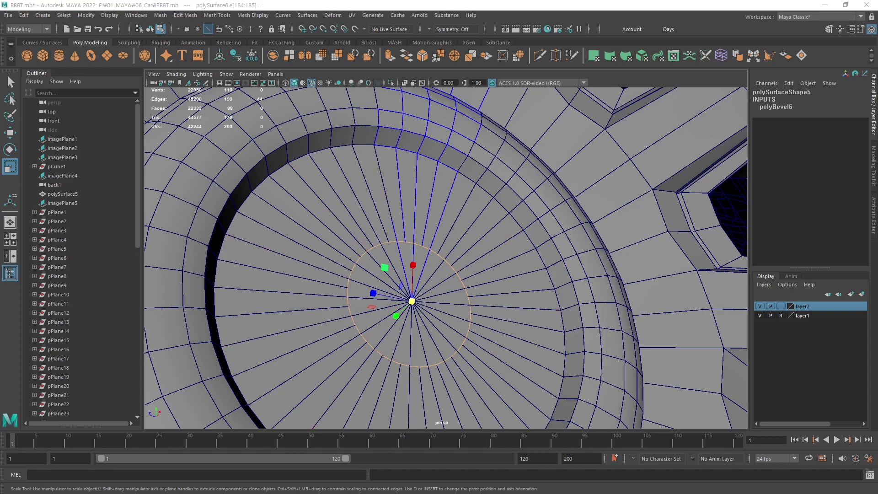
mouse_move(449, 287)
alt+mouse_down()
mouse_move(496, 306)
mouse_move(487, 322)
alt+mouse_up()
key(w)
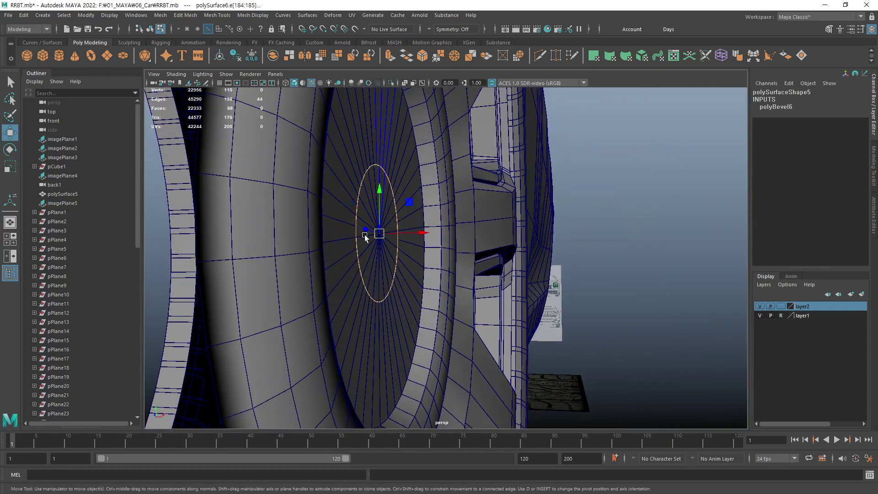
drag(418, 232, 439, 235)
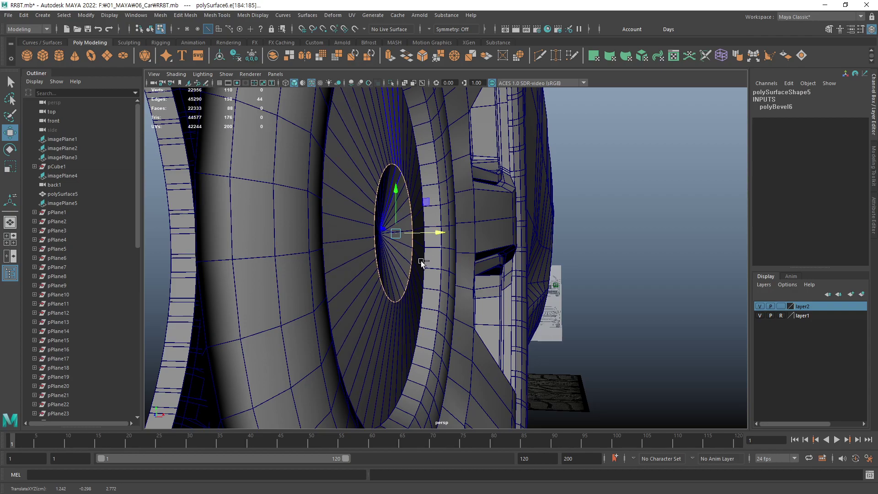
mouse_move(439, 233)
mouse_down()
mouse_move(424, 232)
mouse_move(439, 234)
mouse_move(404, 260)
mouse_move(430, 265)
mouse_move(427, 251)
mouse_move(325, 209)
mouse_move(306, 192)
mouse_move(361, 229)
mouse_move(378, 272)
mouse_move(487, 310)
mouse_move(452, 221)
mouse_move(464, 222)
mouse_move(384, 292)
mouse_move(386, 307)
mouse_move(421, 317)
mouse_move(428, 287)
mouse_move(384, 303)
mouse_up()
key(F9)
Pick the hub's centre vertex and zoom to a head-on view of the cap for Multi-Cut.
click(385, 237)
key(F10)
key(F9)
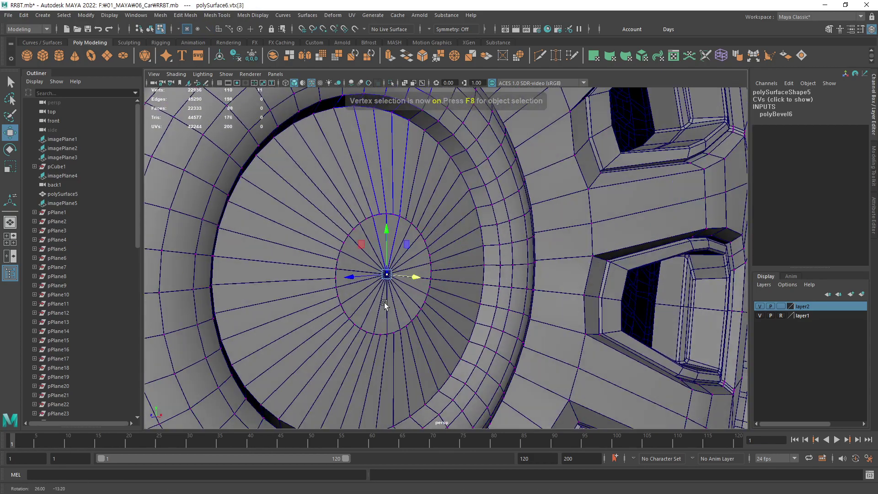
scroll(373, 295, up, 3)
scroll(362, 258, up, 2)
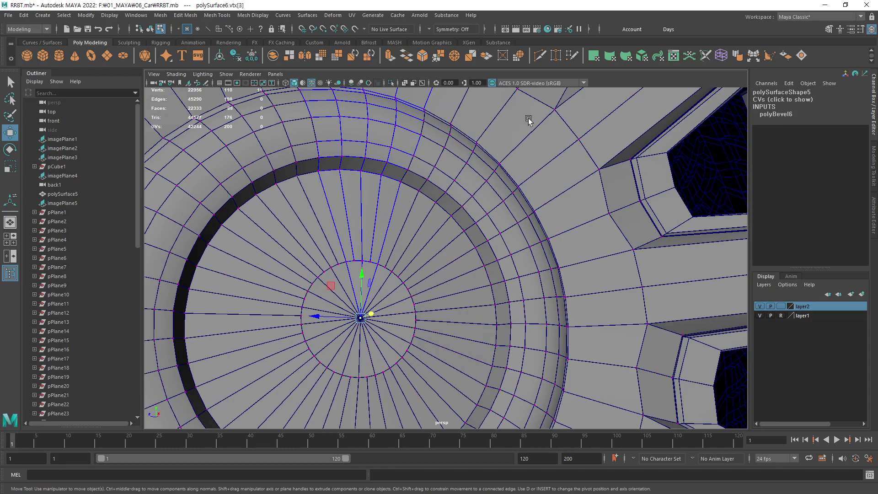
click(540, 56)
Commit the new cut edge loop across the centre cap and select it.
alt+middle_drag(362, 208, 371, 241)
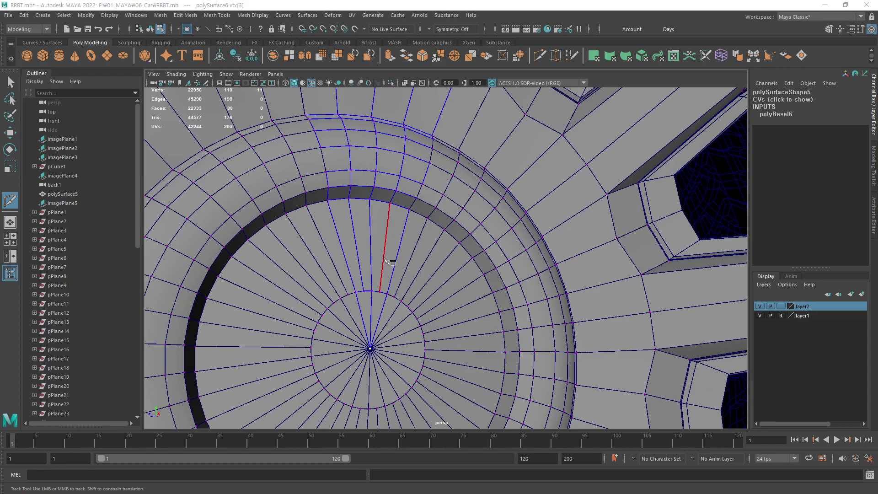
alt+drag(380, 257, 375, 234)
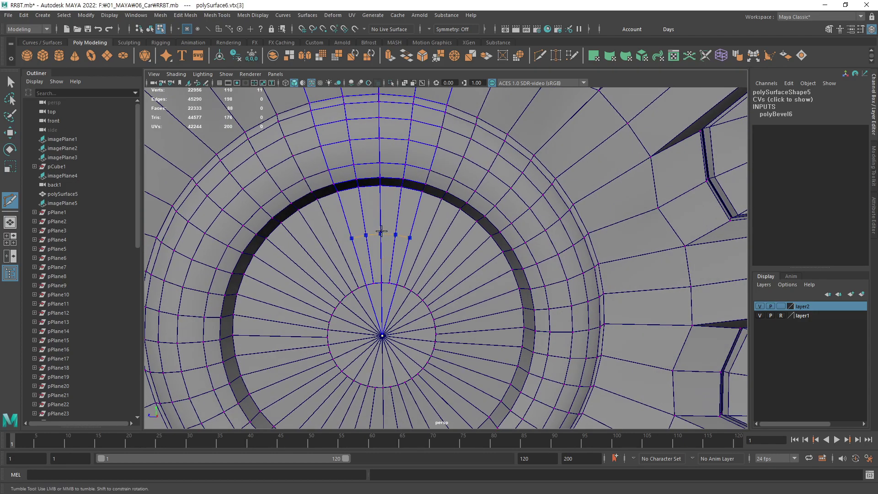
key(Return)
key(F10)
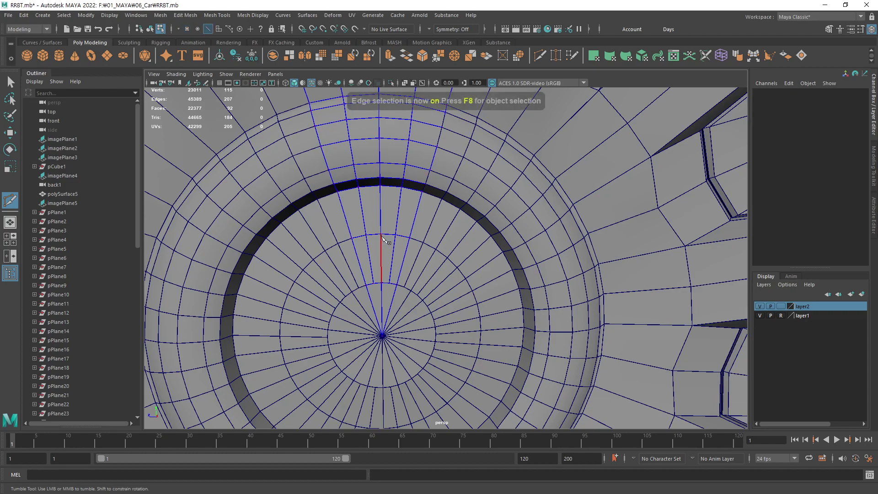
key(q)
double_click(389, 237)
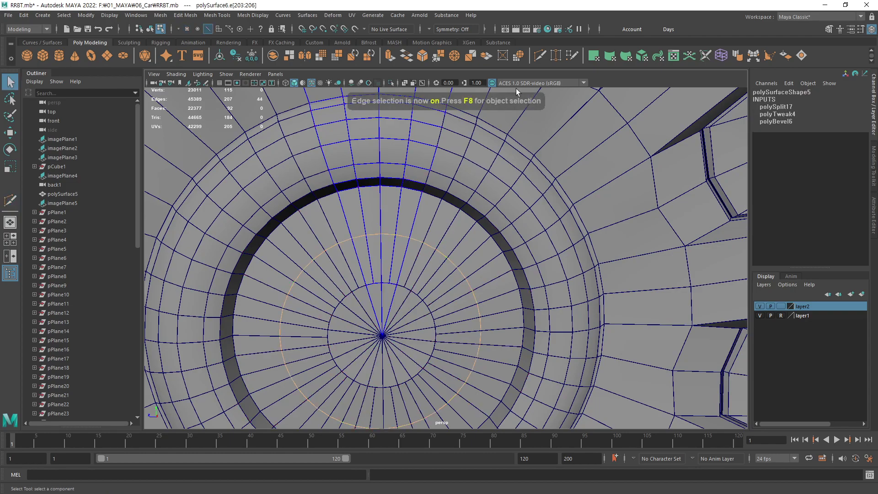
Bevel that loop with fraction 0.7 and 4 segments.
key(ctrl+b)
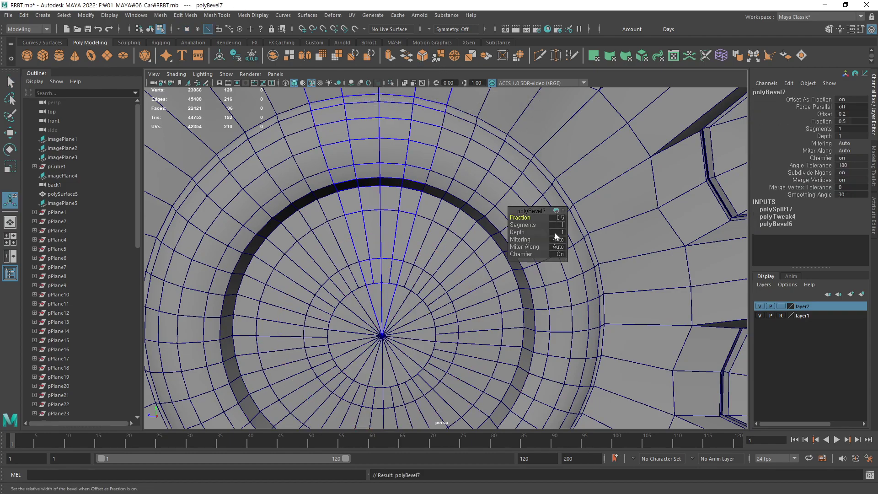
click(562, 217)
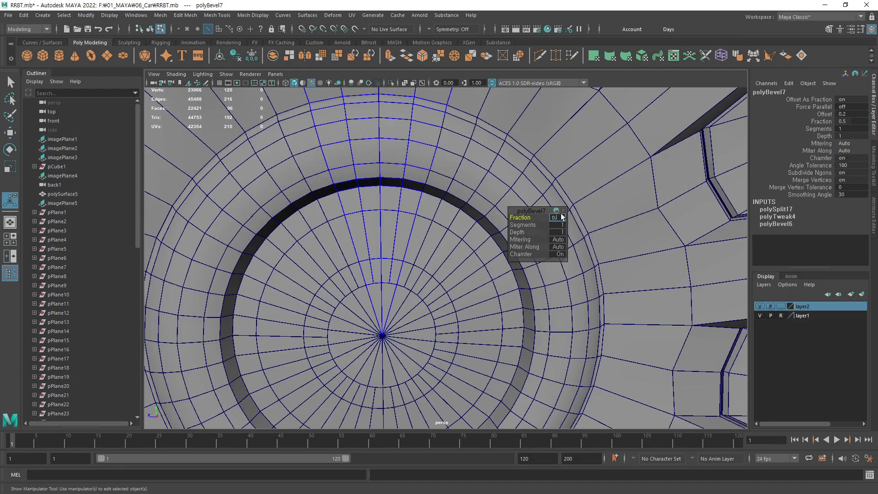
text(0.7)
key(Tab)
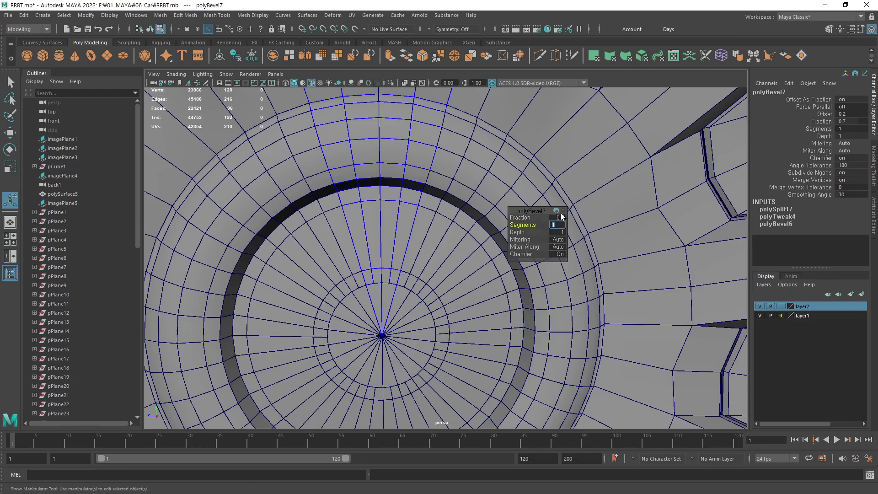
text(4)
key(Return)
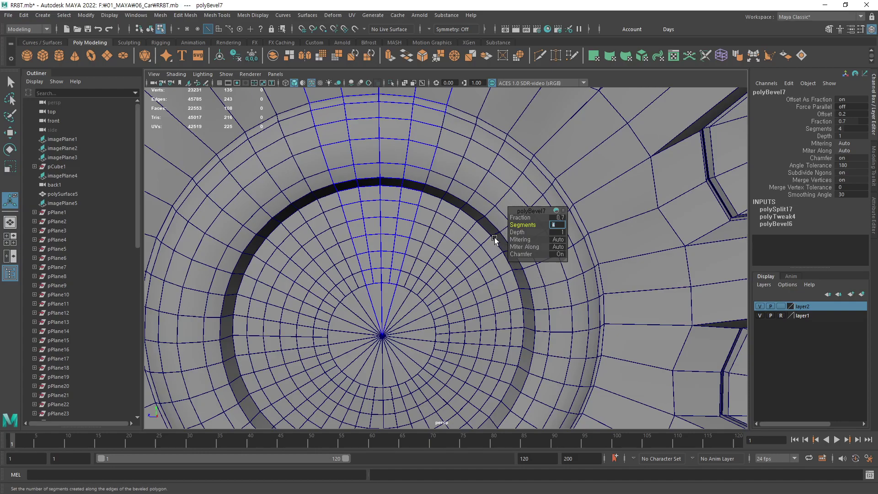
mouse_move(419, 258)
alt+mouse_down()
mouse_move(448, 268)
mouse_move(402, 272)
mouse_move(426, 274)
mouse_move(404, 289)
mouse_move(386, 168)
alt+mouse_up()
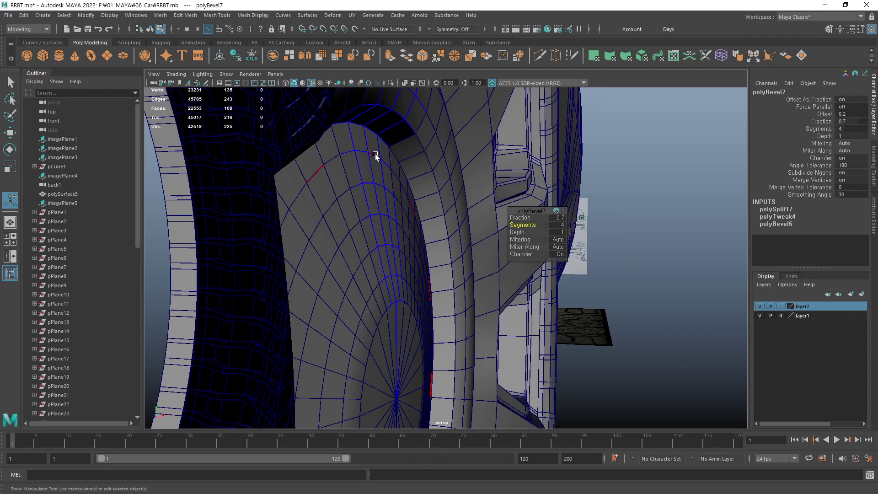
Select a centre-cap edge loop and undo the 0.7, 4-segment bevel entirely.
double_click(374, 156)
mouse_move(374, 201)
alt+mouse_down()
mouse_move(386, 202)
mouse_move(398, 306)
mouse_move(388, 300)
alt+mouse_up()
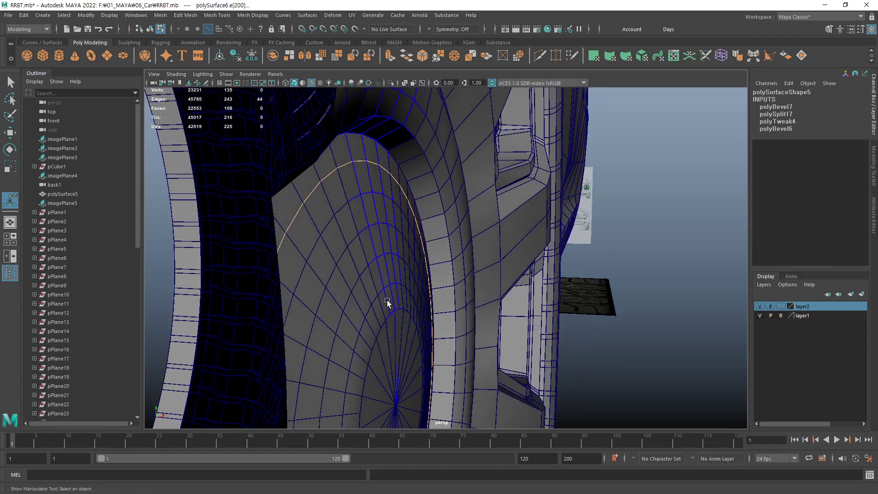
alt+right_drag(389, 300, 389, 308)
alt+drag(388, 307, 386, 301)
key(q)
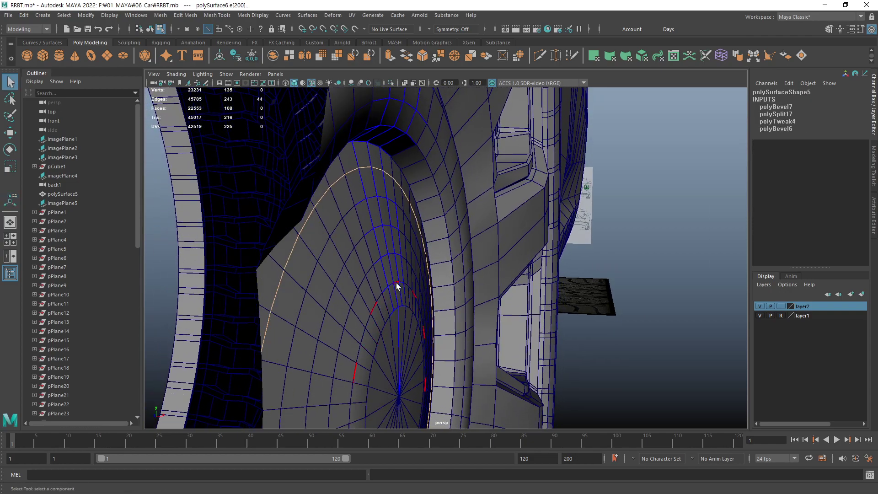
double_click(396, 282)
key(ctrl+z)
key(ctrl+z)
key(ctrl+z)
key(ctrl+z)
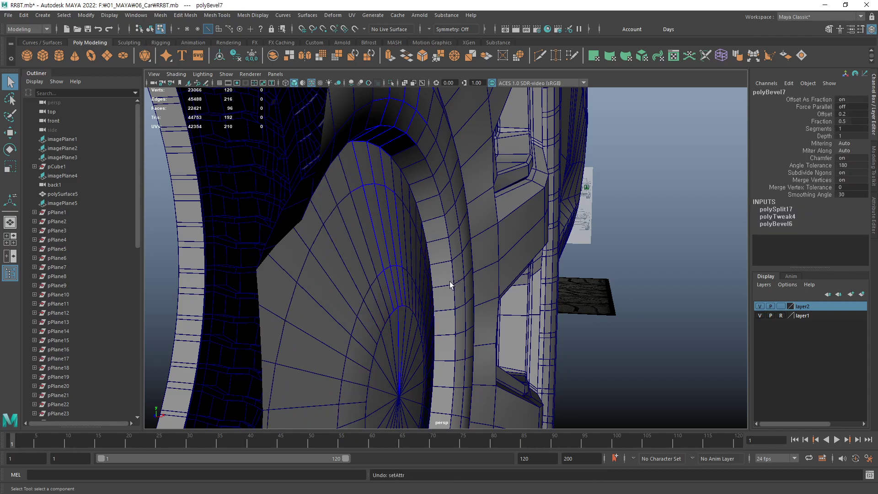
key(ctrl+z)
Move the selected edge loop outward along X, refining it from a side-on view.
alt+drag(427, 295, 396, 298)
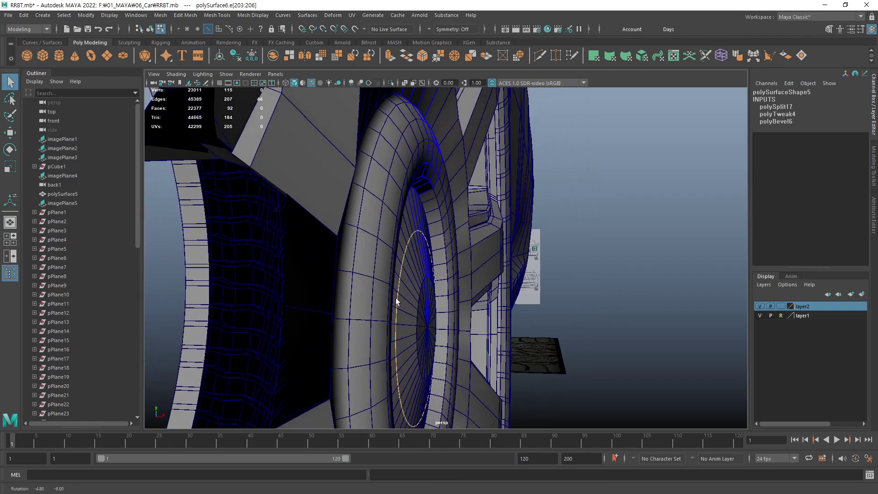
key(w)
alt+drag(462, 289, 446, 274)
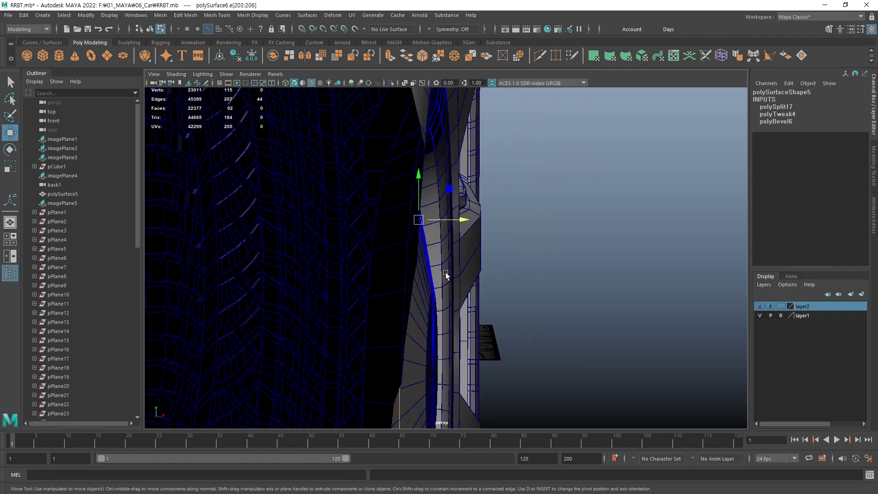
mouse_move(464, 222)
mouse_down()
mouse_move(417, 268)
mouse_move(419, 259)
mouse_up()
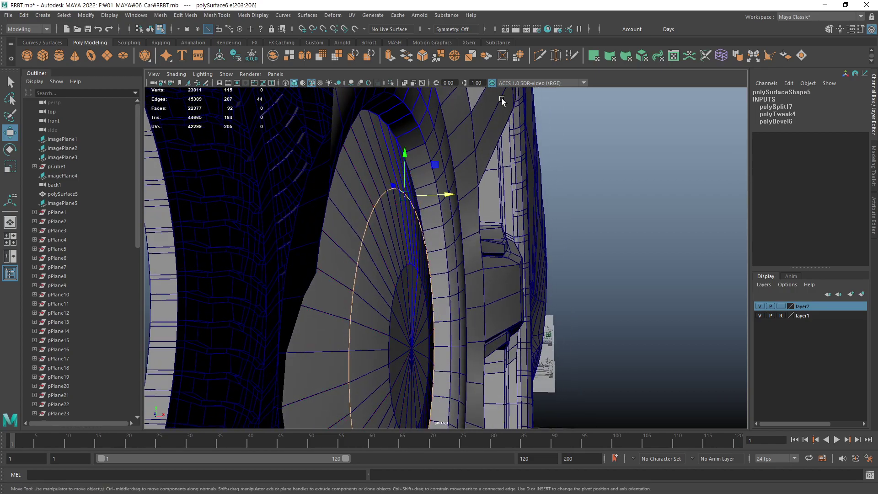
mouse_move(423, 231)
alt+mouse_down()
mouse_move(459, 223)
mouse_move(467, 198)
alt+mouse_up()
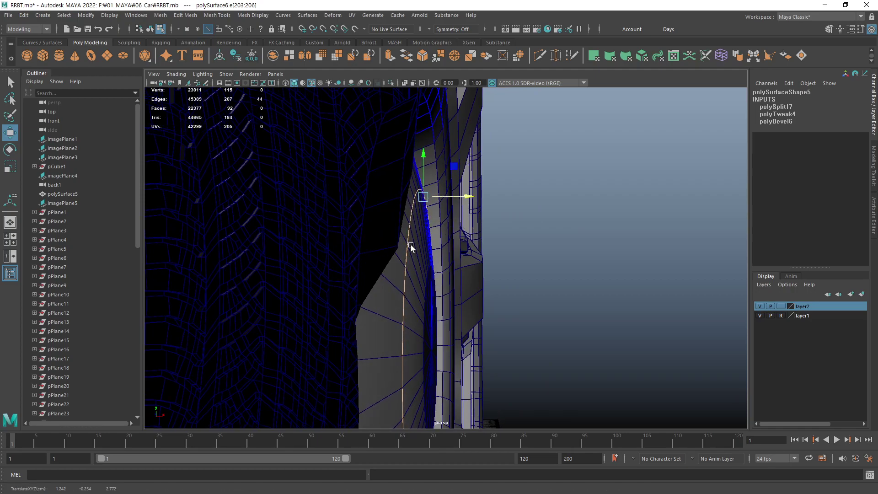
alt+drag(414, 245, 418, 241)
drag(494, 189, 479, 187)
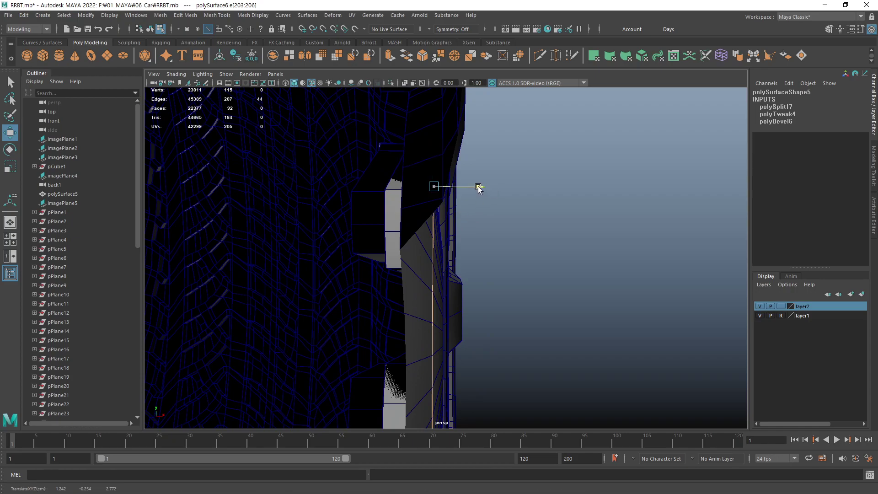
alt+drag(416, 237, 418, 231)
text(0.7)
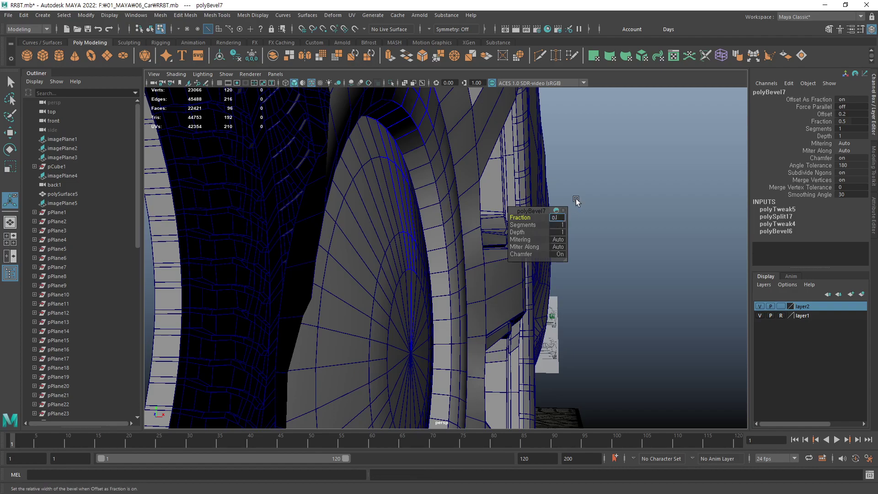
Give the new centre-cap bevel a fraction of 0.7 and 4 segments.
key(Tab)
text(4)
key(Return)
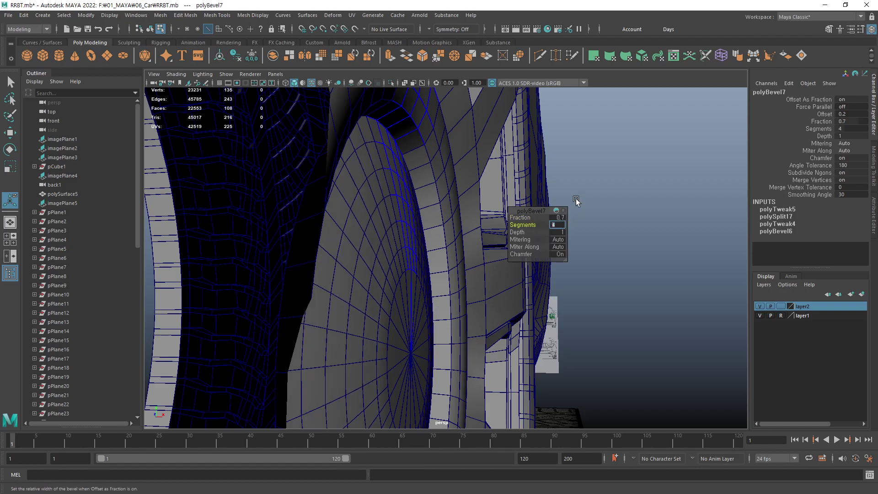
mouse_move(505, 176)
alt+mouse_down()
mouse_move(317, 192)
mouse_move(360, 269)
mouse_move(292, 289)
mouse_move(297, 308)
alt+mouse_up()
Return to object mode, deselect, and orbit around the wheel on the car body.
key(q)
key(F8)
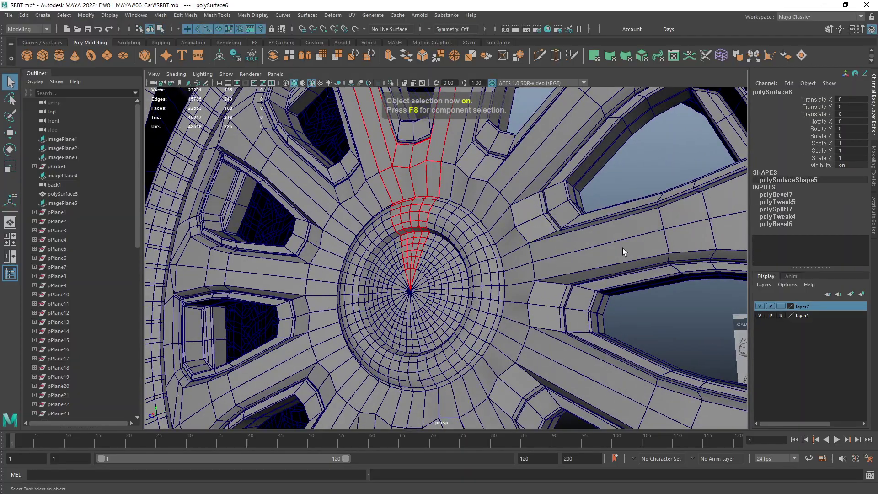
click(667, 325)
scroll(543, 270, down, 5)
mouse_move(543, 270)
alt+mouse_down()
mouse_move(431, 295)
mouse_move(529, 333)
mouse_move(470, 269)
mouse_move(465, 240)
alt+mouse_up()
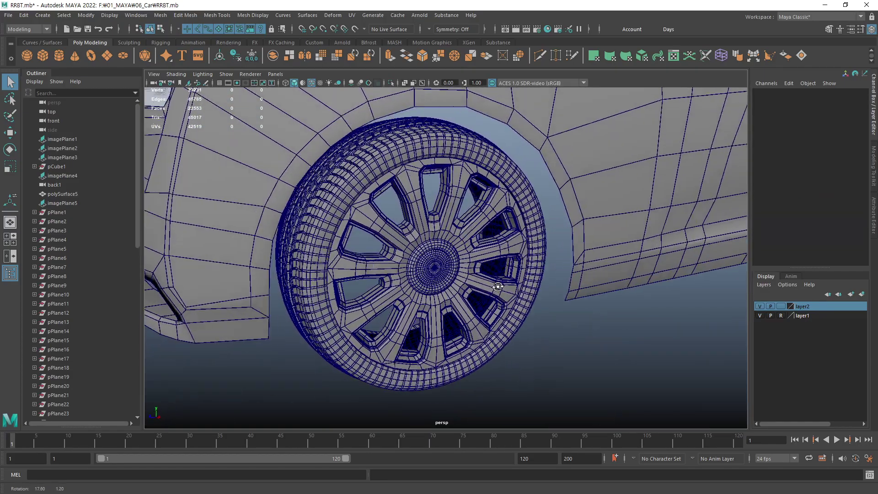
click(425, 309)
click(564, 351)
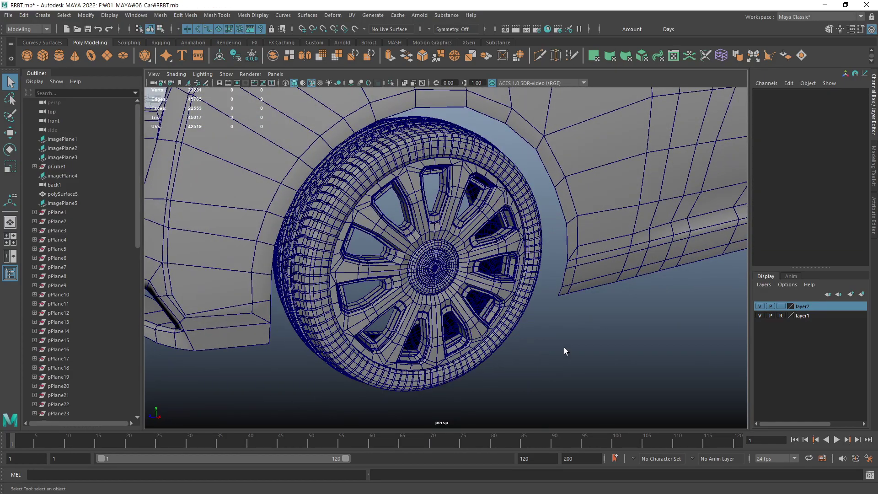
Inspect the hub and lower wheel from the front, then save the scene as RRBT.mb.
alt+drag(548, 297, 453, 283)
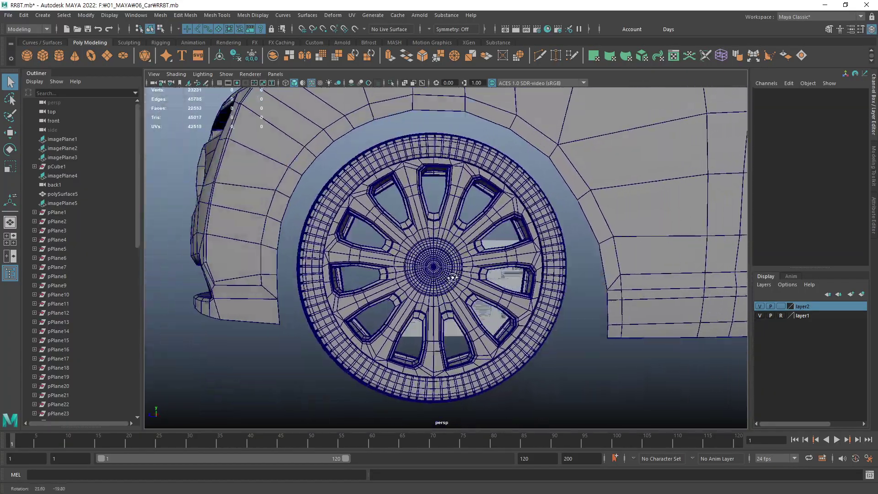
click(430, 266)
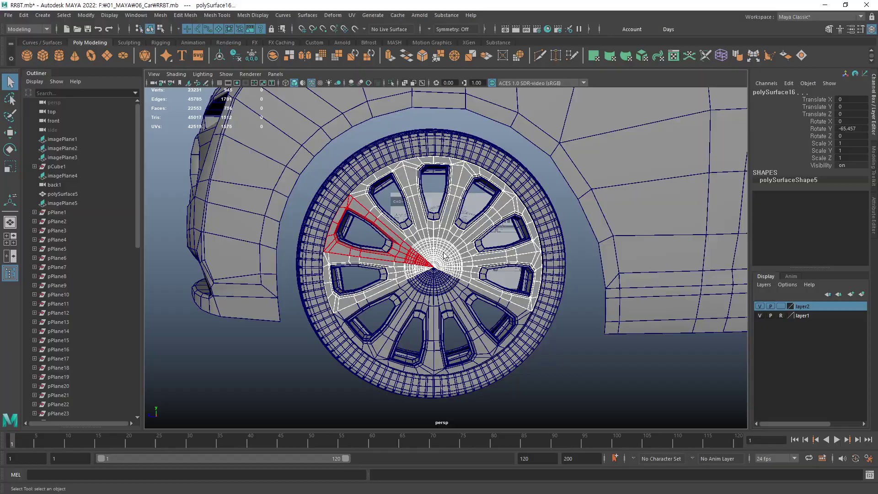
shift+click(417, 286)
mouse_move(438, 276)
alt+mouse_down()
mouse_move(463, 277)
mouse_move(525, 351)
alt+mouse_up()
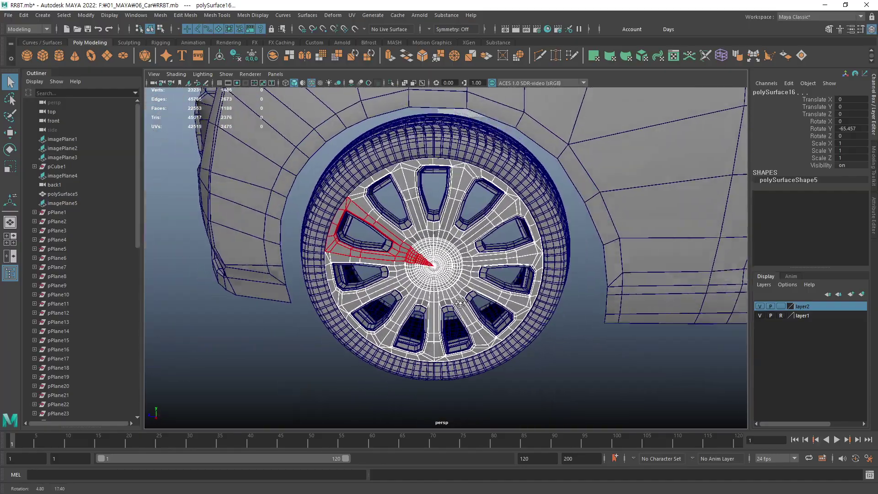
click(530, 342)
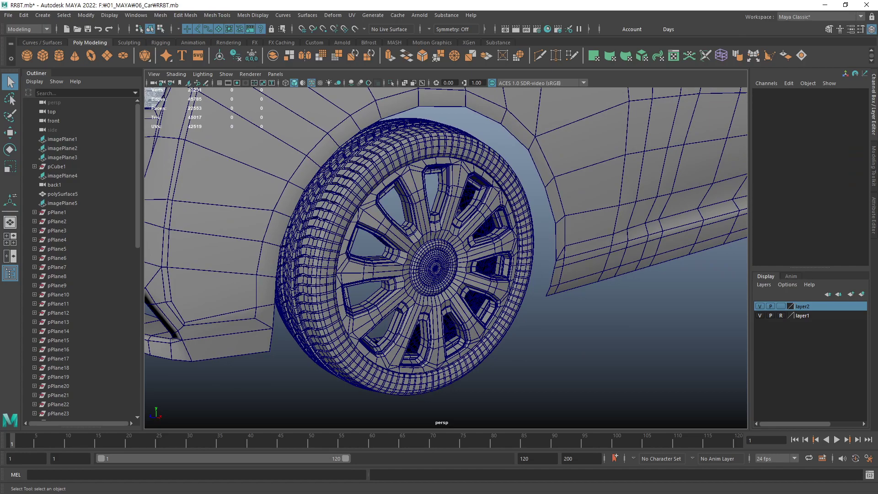
key(ctrl+s)
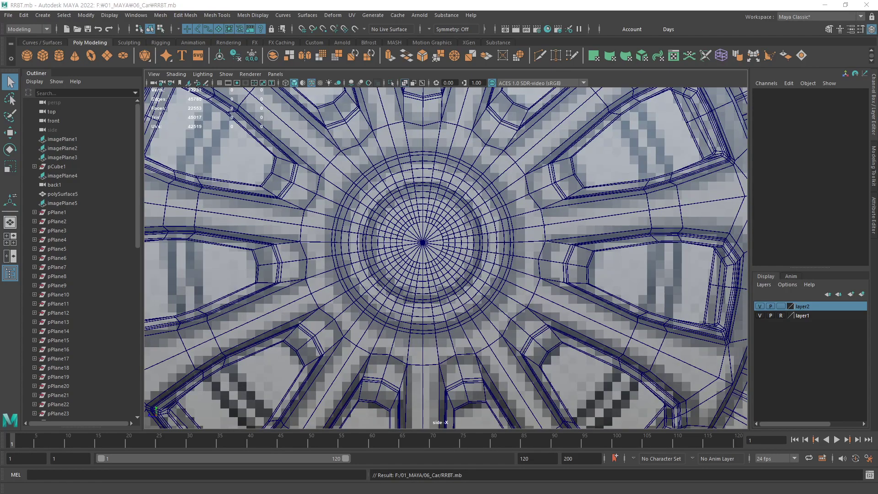